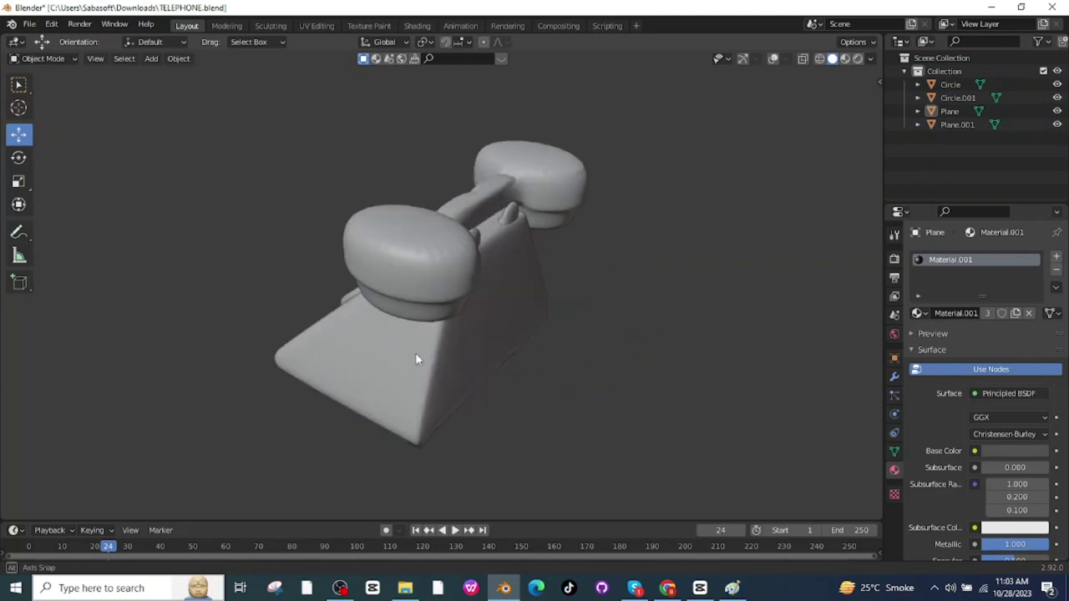
left_click(844, 59)
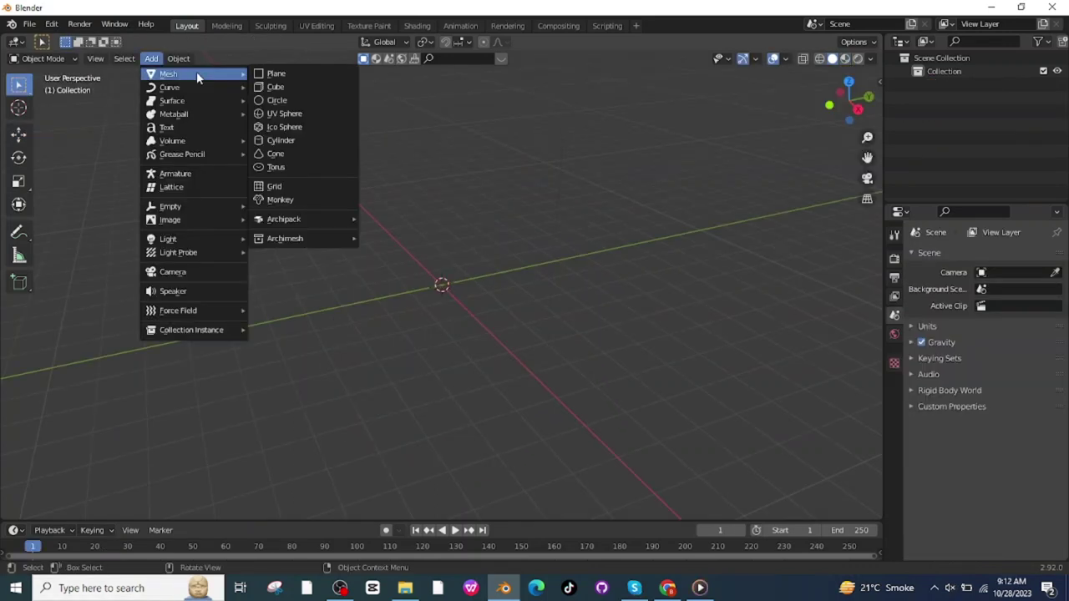
- Add a mesh plane and extrude its face slightly upward in Edit Mode to form a thin slab
left_click(297, 75)
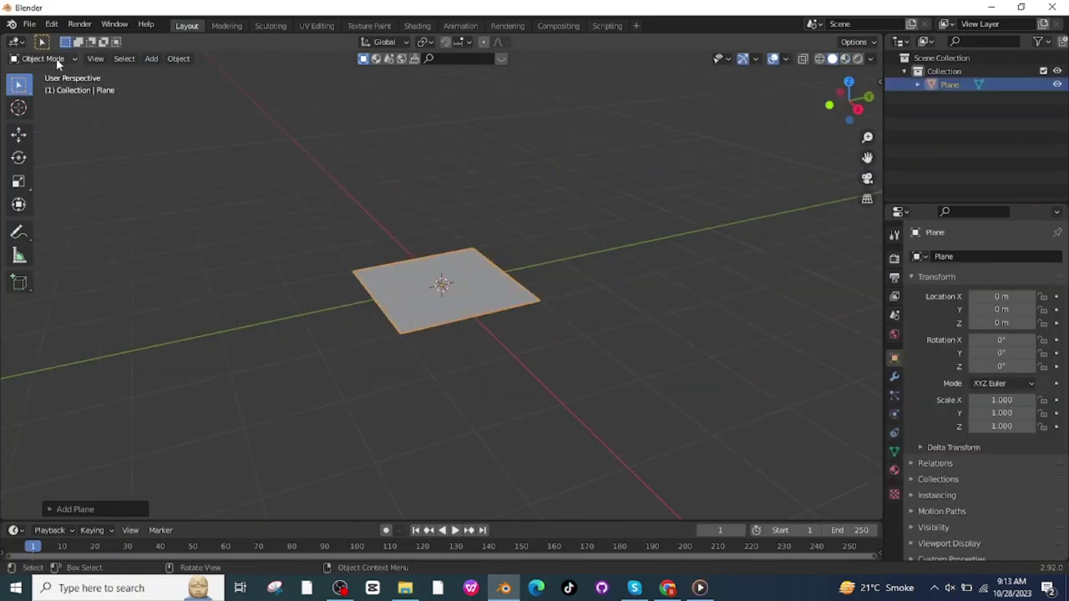
left_click(56, 57)
left_click(48, 87)
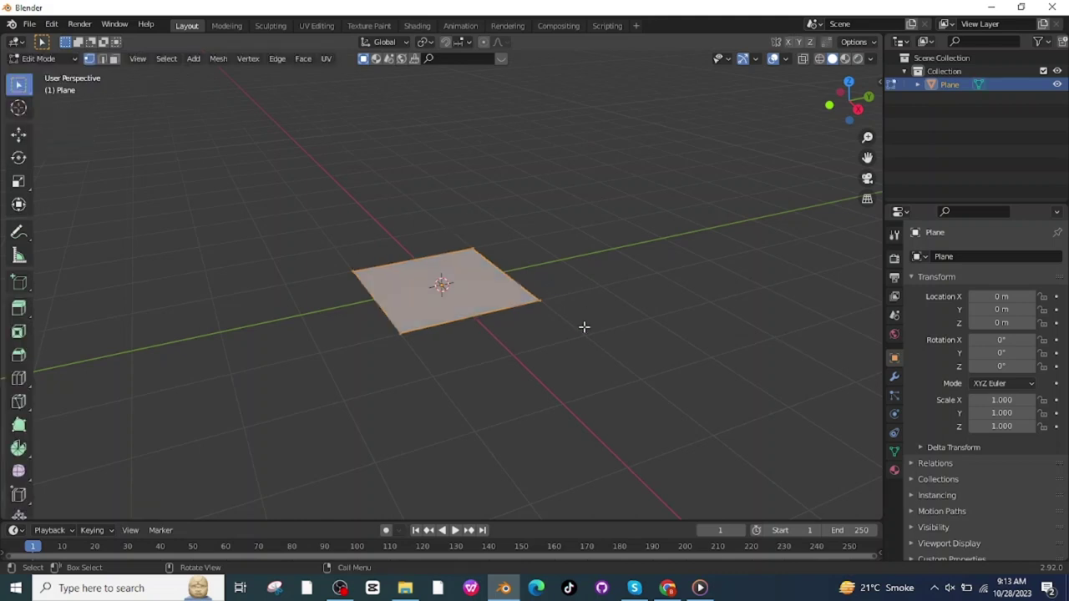
key("e")
left_click(585, 305)
- Extrude the slab's top face upward again into a tall block and scale that face down to taper the sides
middle_click_drag(668, 331, 607, 315)
key("e")
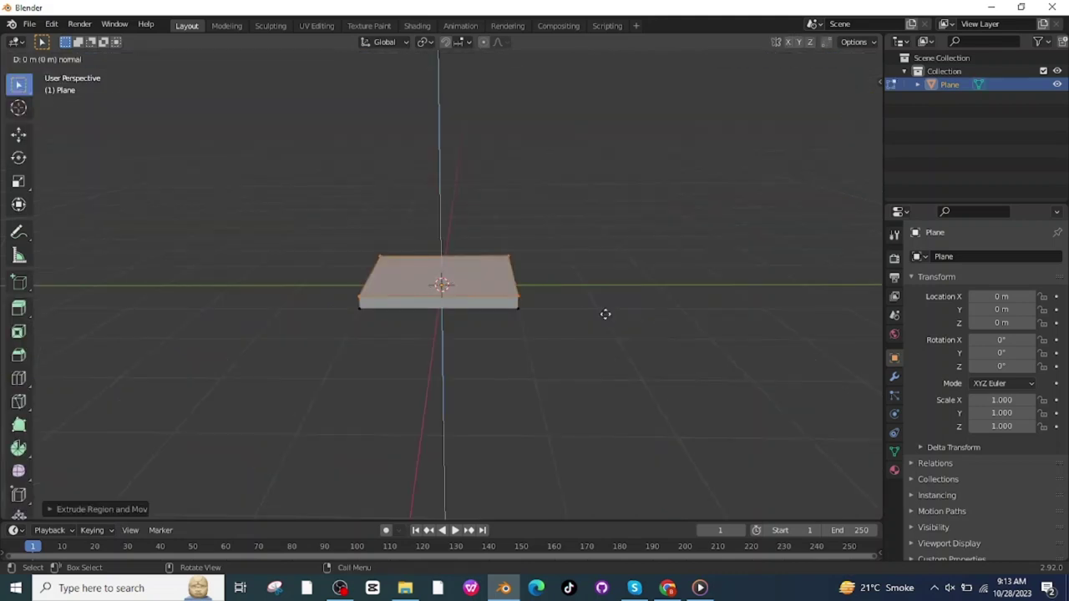
left_click(666, 288)
key("s")
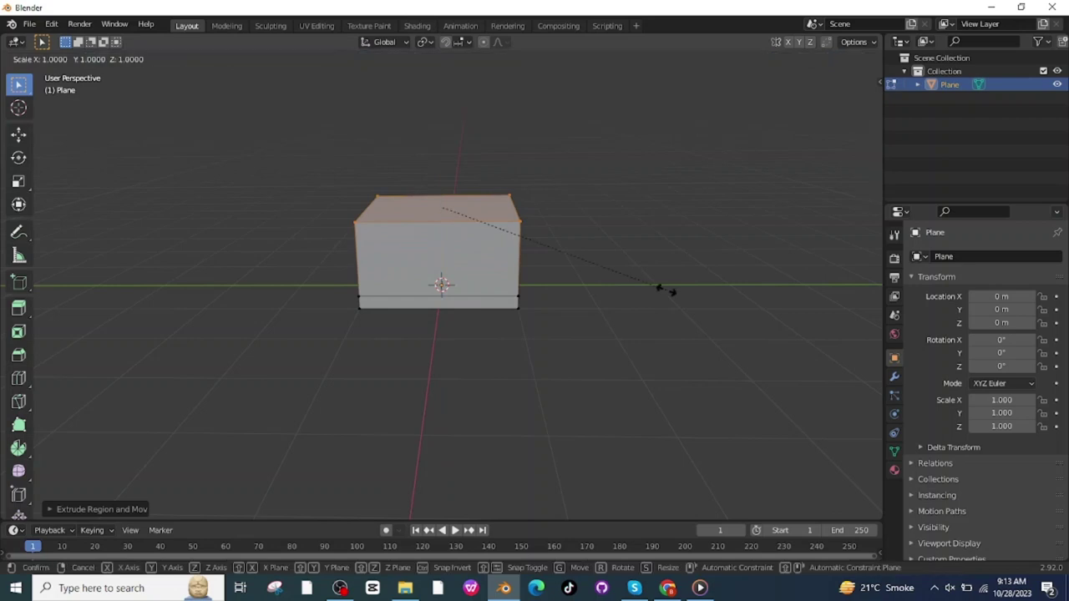
left_click(616, 269)
- Shift the top face along negative X towards the rear edge and scale it along X into a narrow ridge
middle_click_drag(615, 270, 639, 318)
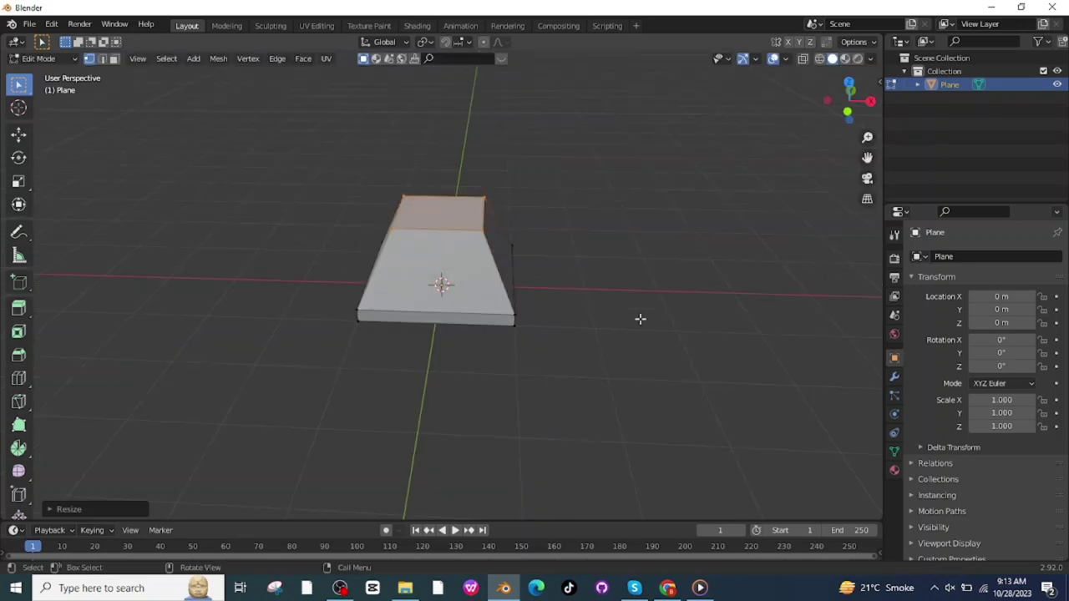
key("g")
key("x")
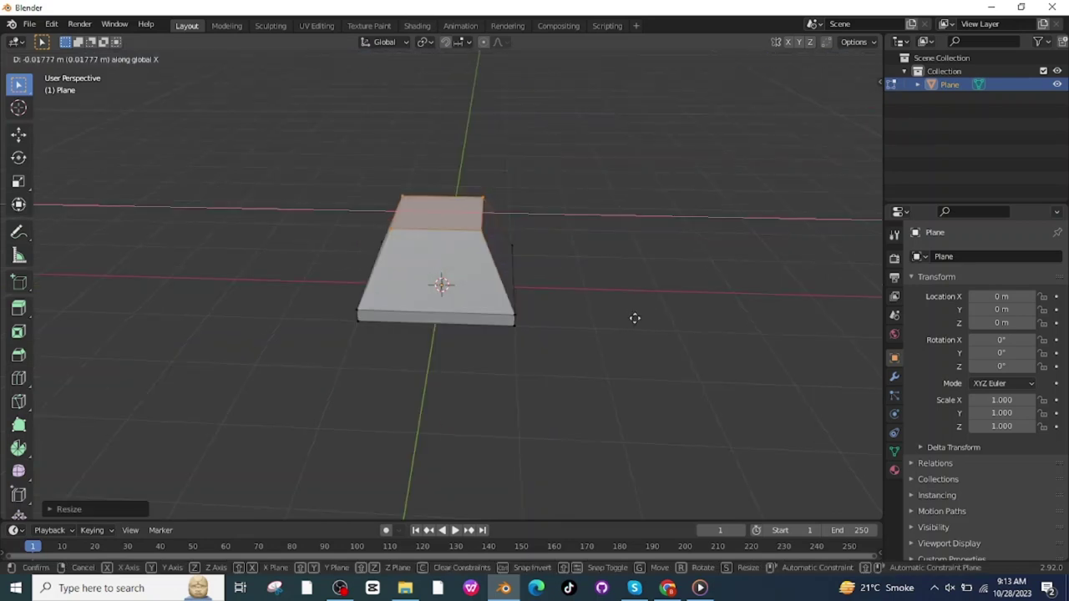
left_click(614, 312)
key("s")
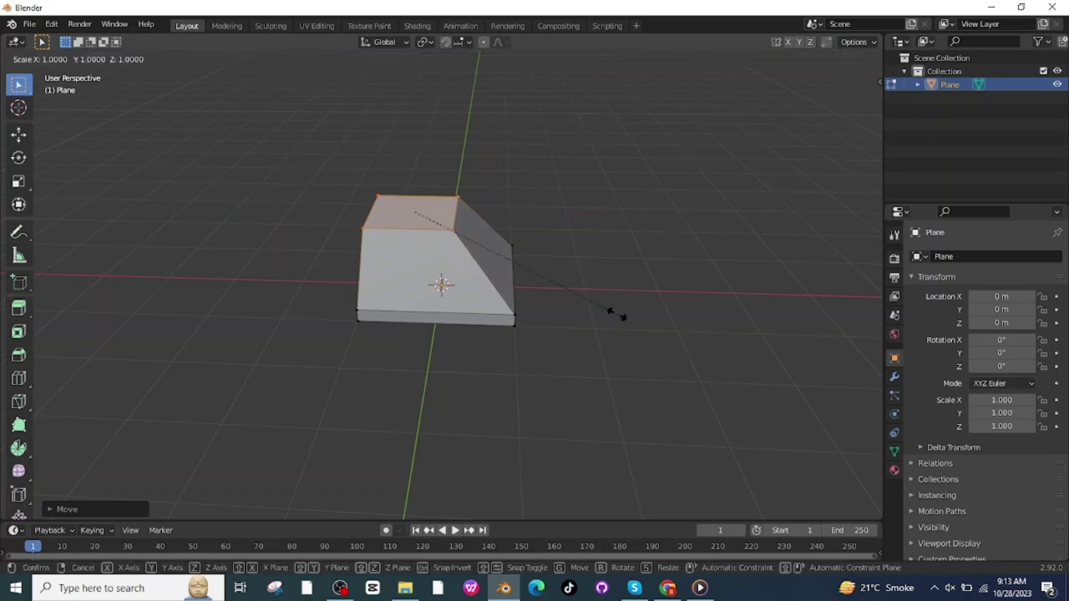
key("x")
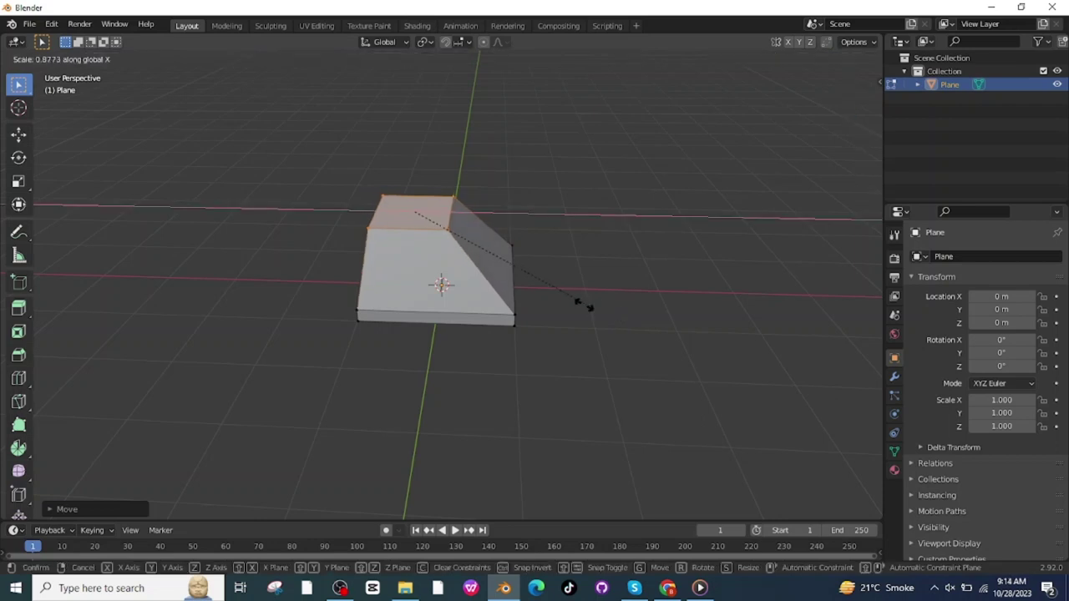
left_click(585, 296)
key("g")
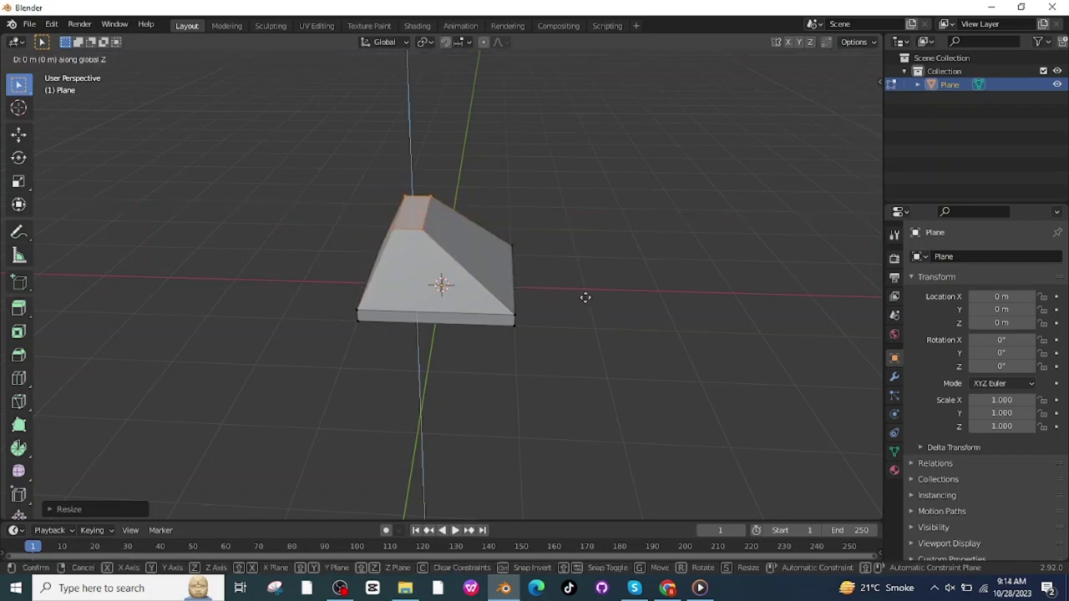
key("x")
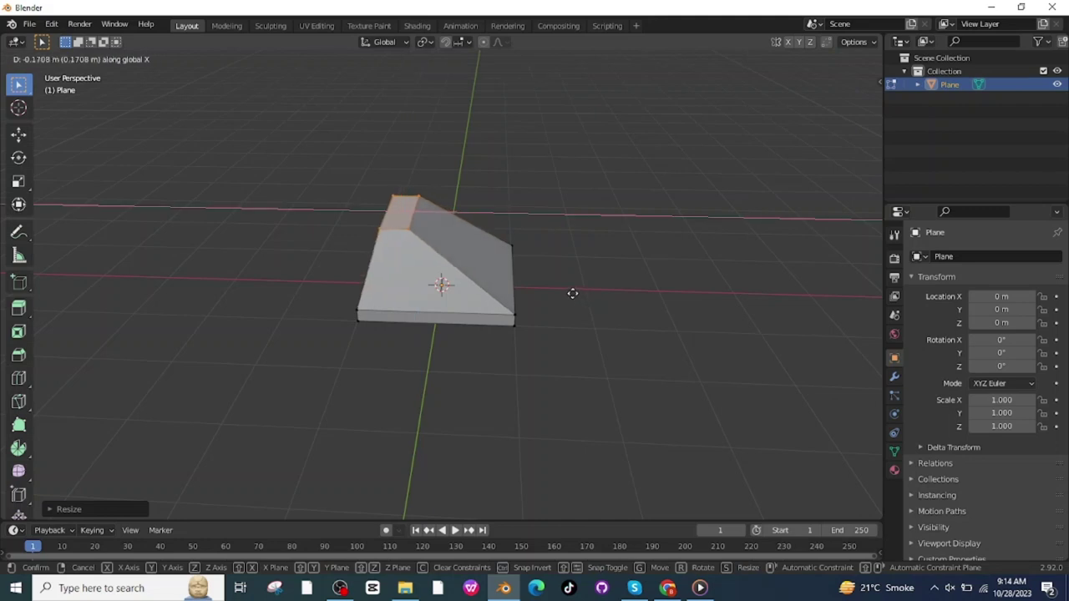
left_click(573, 293)
- Rescale the top face along the Y axis and return to Object Mode
middle_click_drag(573, 293, 604, 265)
key("s")
key("y")
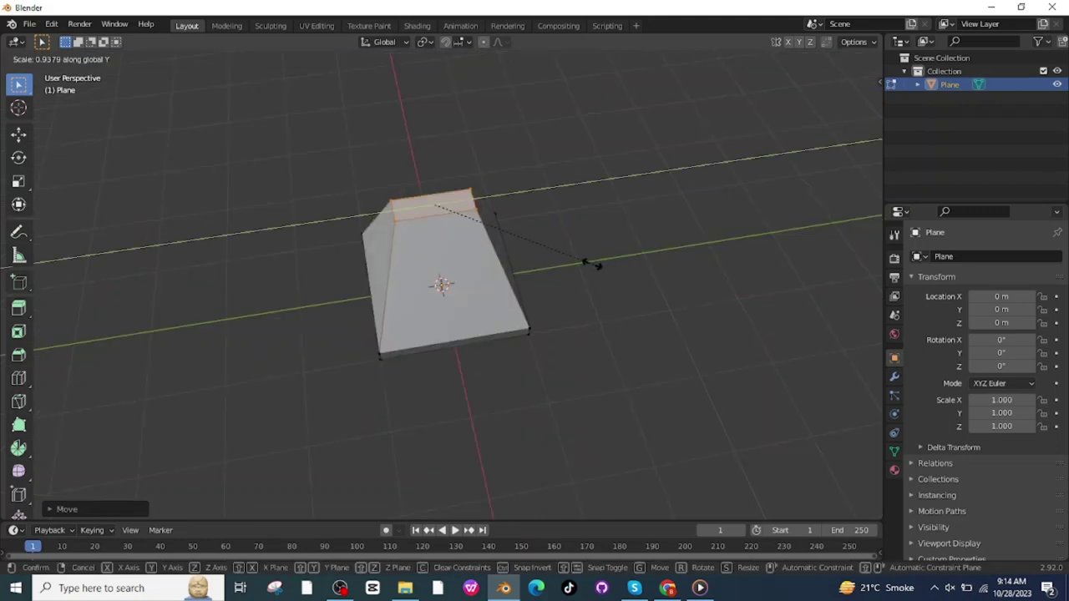
left_click(583, 308)
key("Tab")
middle_click_drag(537, 370, 466, 182)
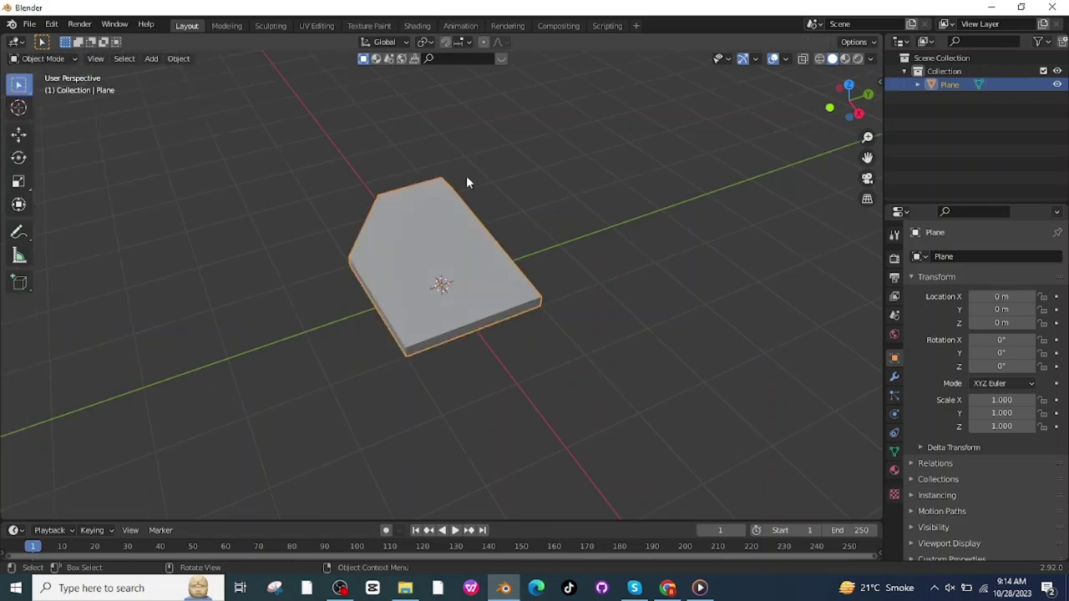
- Add a Bevel modifier to the tapered body with 2 segments
left_click(893, 376)
left_click(973, 256)
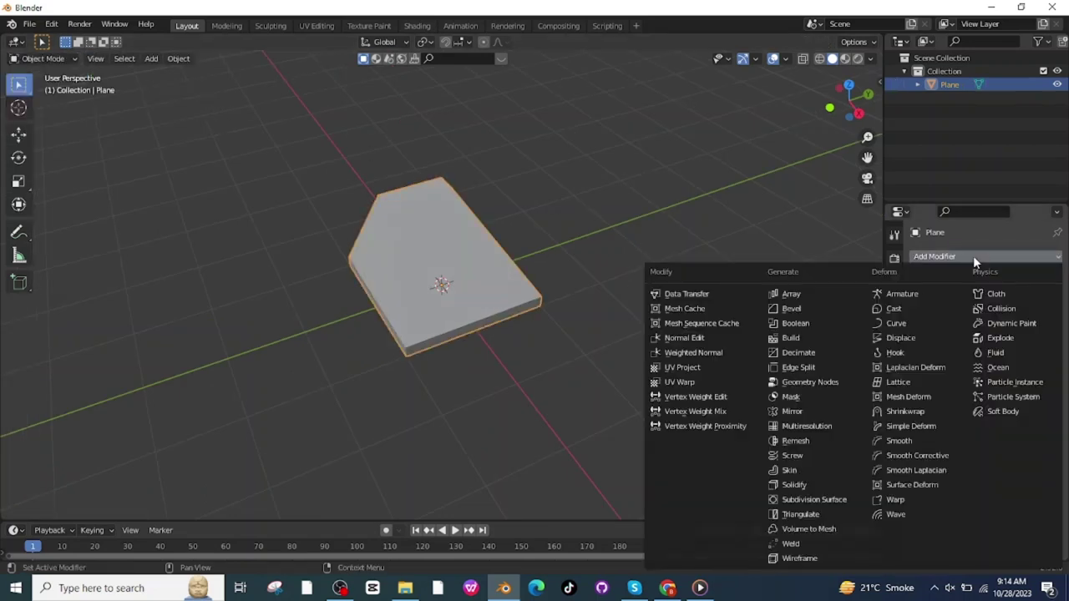
left_click(795, 309)
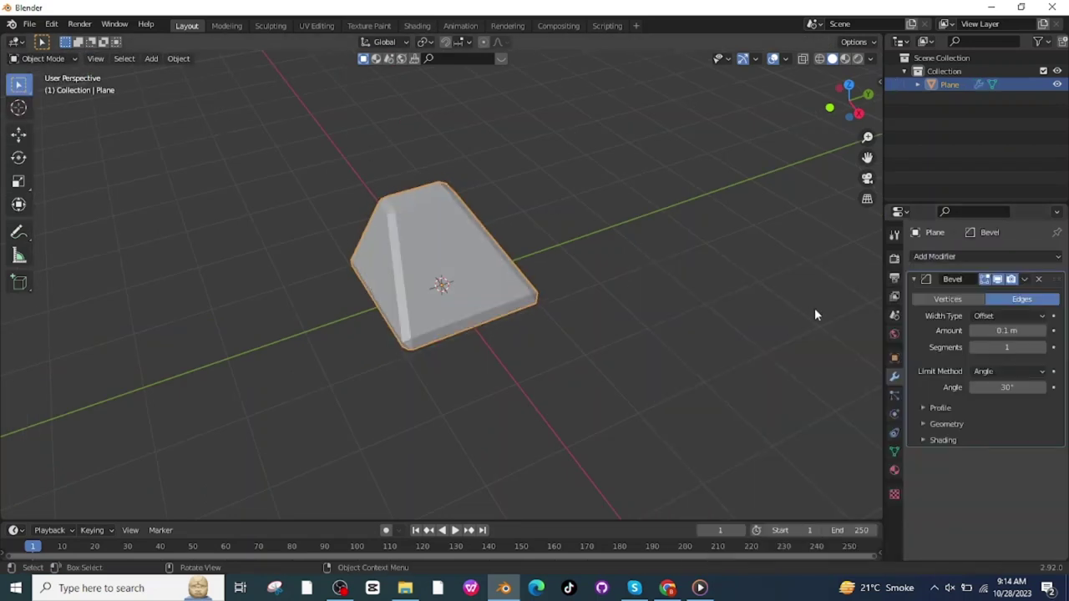
left_click(1044, 347)
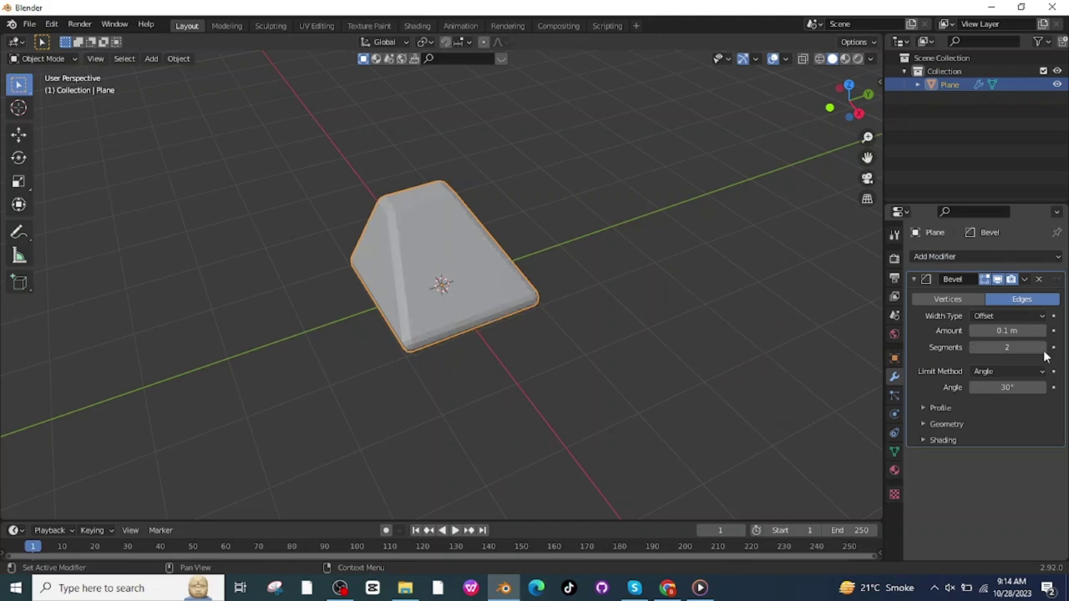
- Add a Subdivision Surface modifier to the body with viewport level 2 and shade the body smooth
scroll(553, 365, "up", 3)
middle_click_drag(553, 365, 949, 255)
left_click(949, 255)
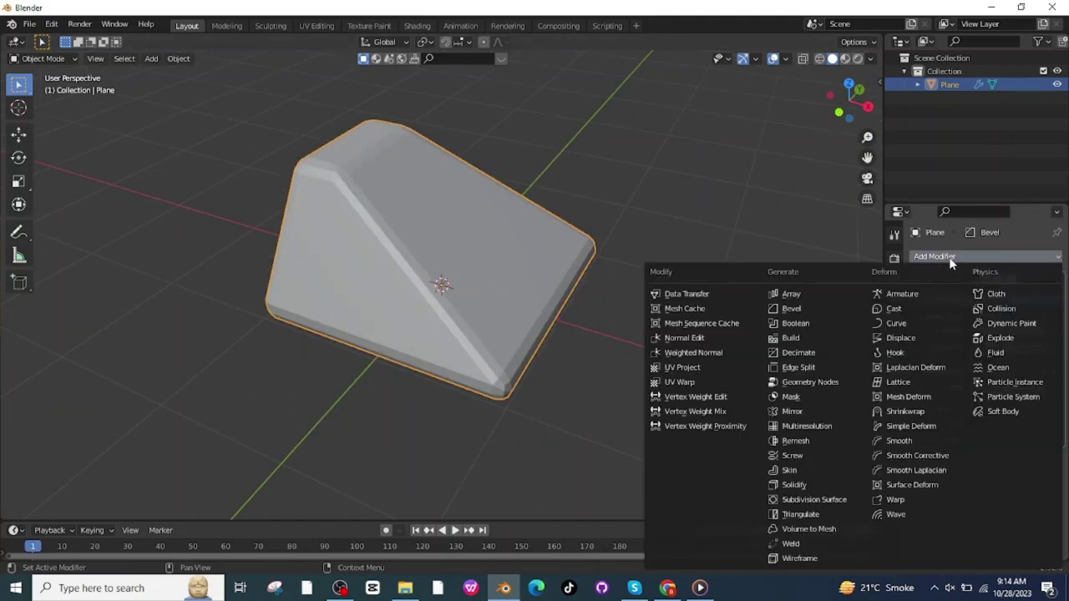
left_click(824, 499)
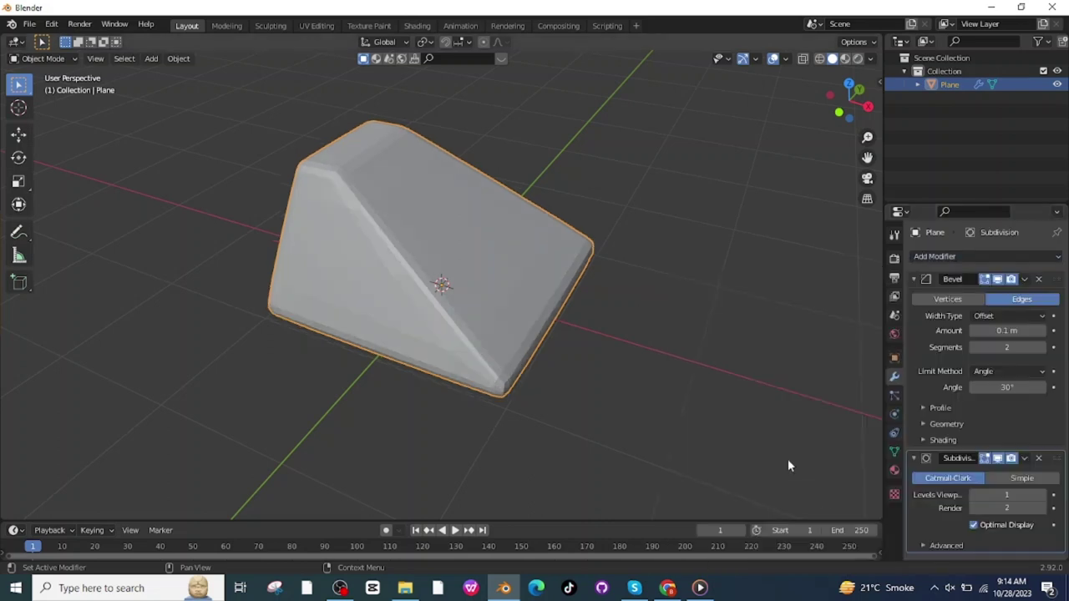
left_click(1036, 495)
right_click(470, 213)
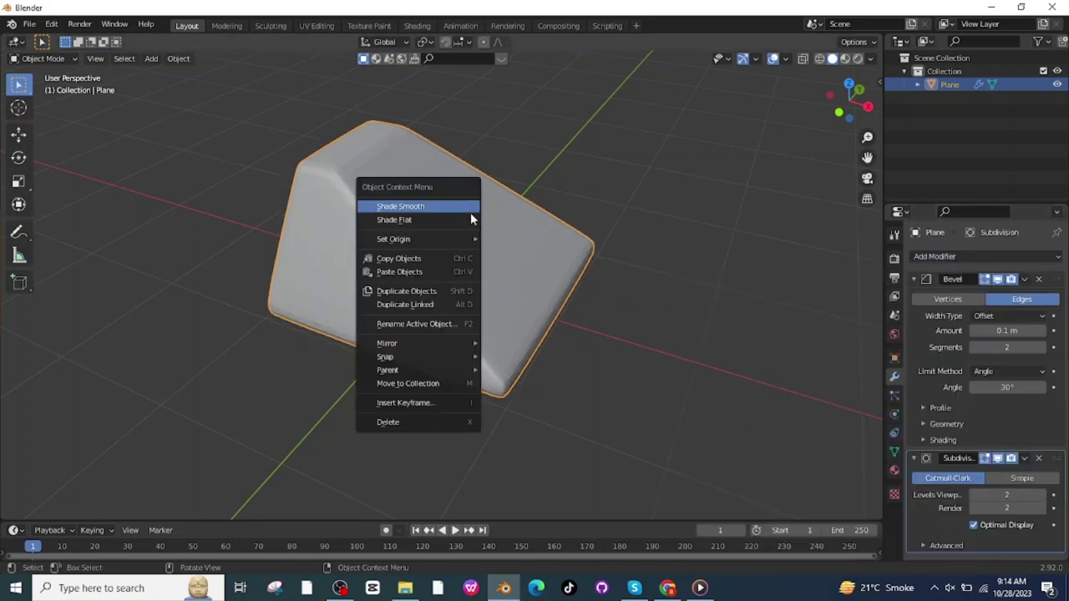
left_click(464, 206)
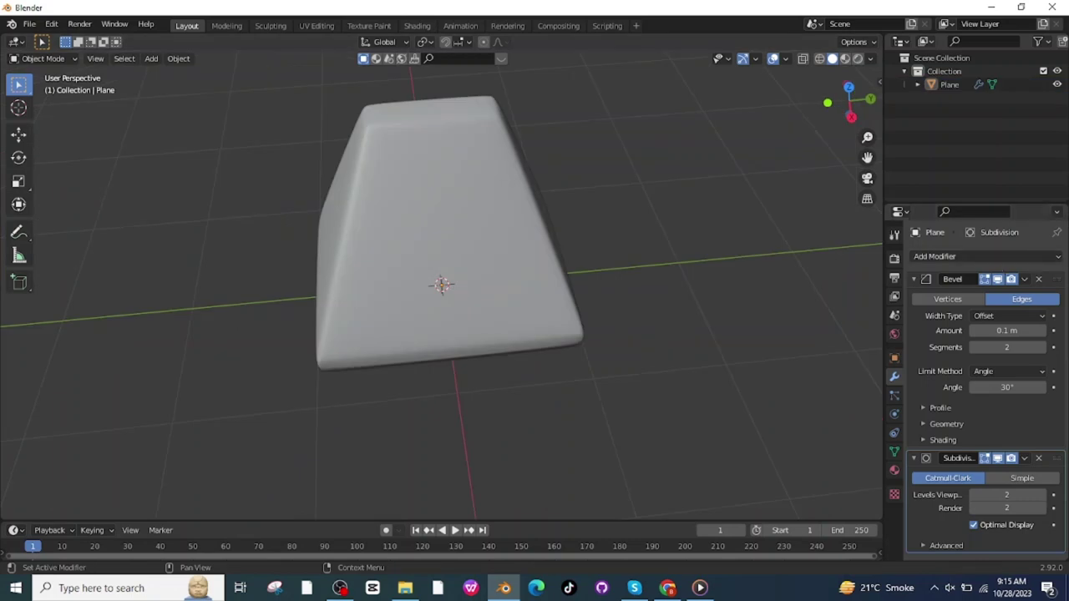
- Apply the body's Bevel and Subdivision modifiers
left_click(1024, 279)
left_click(993, 294)
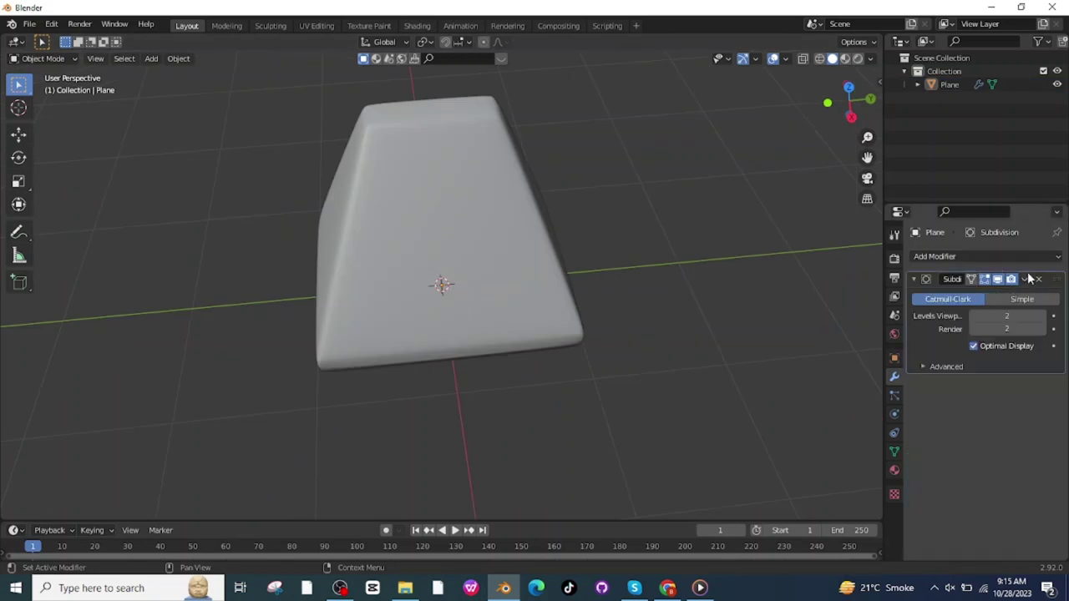
left_click(1026, 279)
left_click(998, 293)
- Add a second mesh plane and raise it along Z to near the height of the body's top
left_click(151, 58)
mouse_move(215, 74)
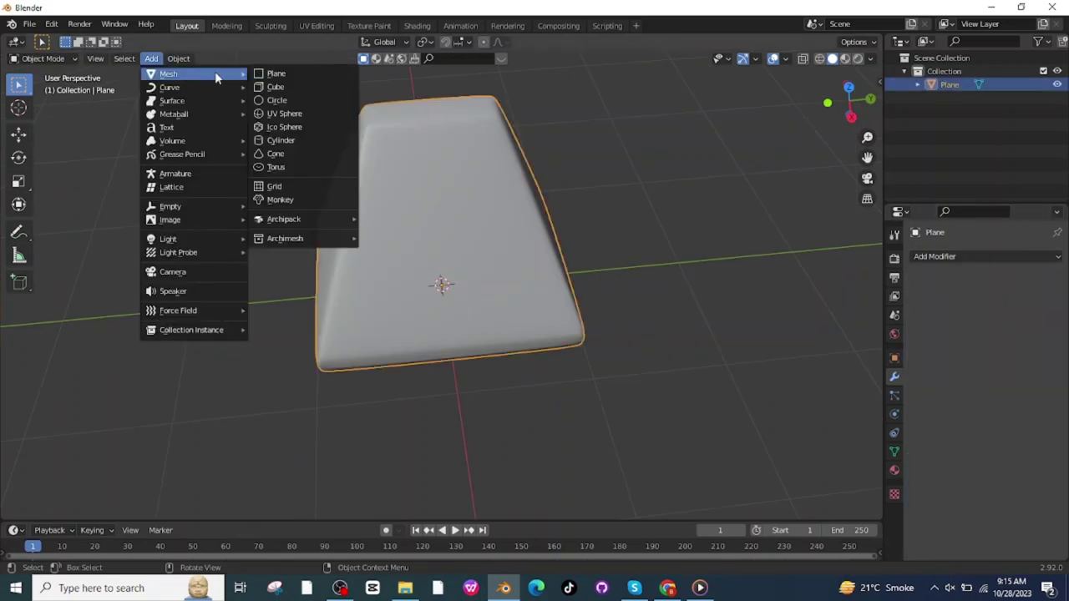
left_click(275, 74)
key("g")
key("z")
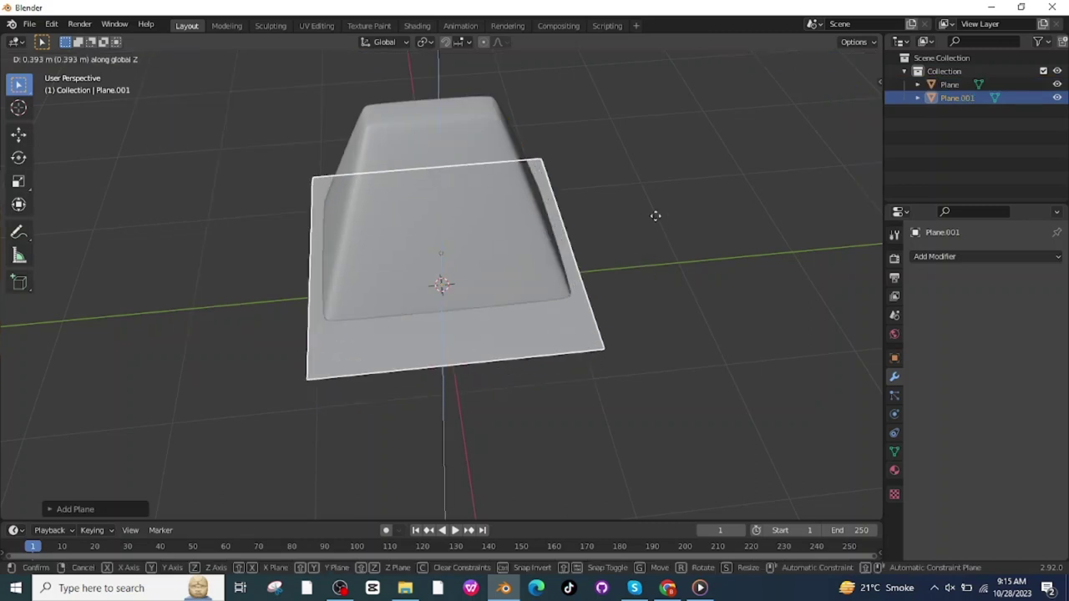
left_click(678, 176)
- Scale the second plane down along X and Y into a small rectangle
key("s")
key("x")
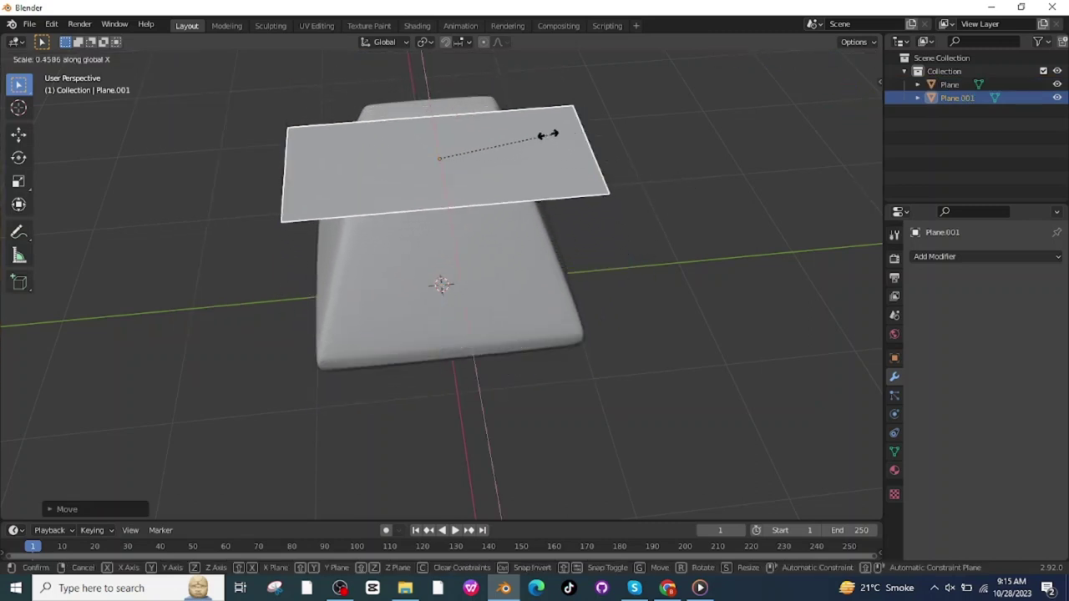
left_click(492, 135)
key("s")
key("y")
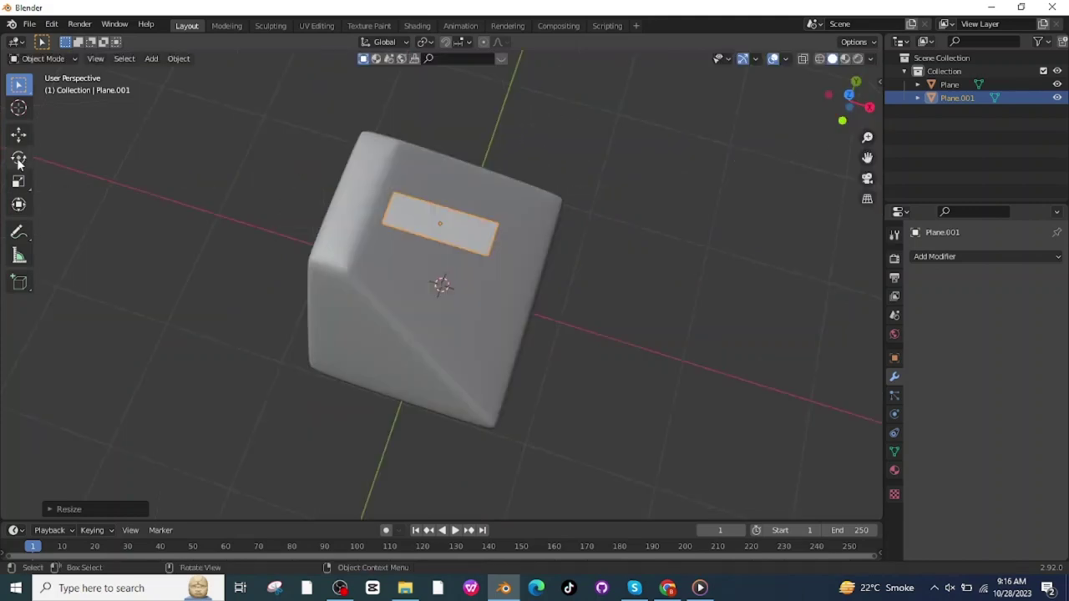
- Move the small plane onto one end of the body's top ridge and shorten it along X
left_click(18, 134)
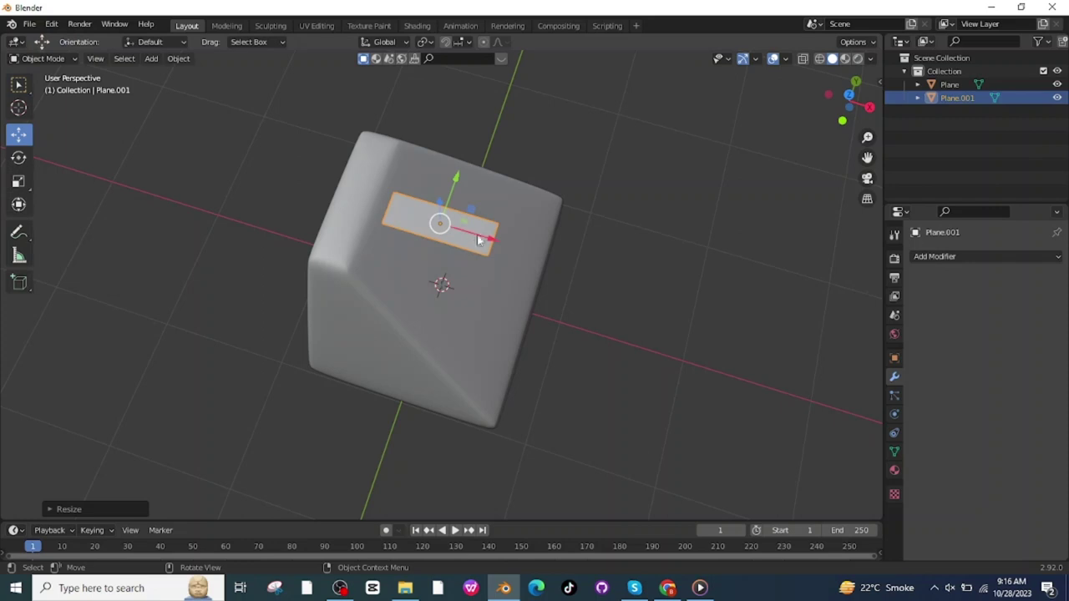
left_click_drag(479, 238, 390, 210)
left_click_drag(365, 154, 352, 193)
left_click_drag(390, 249, 391, 250)
key("s")
key("x")
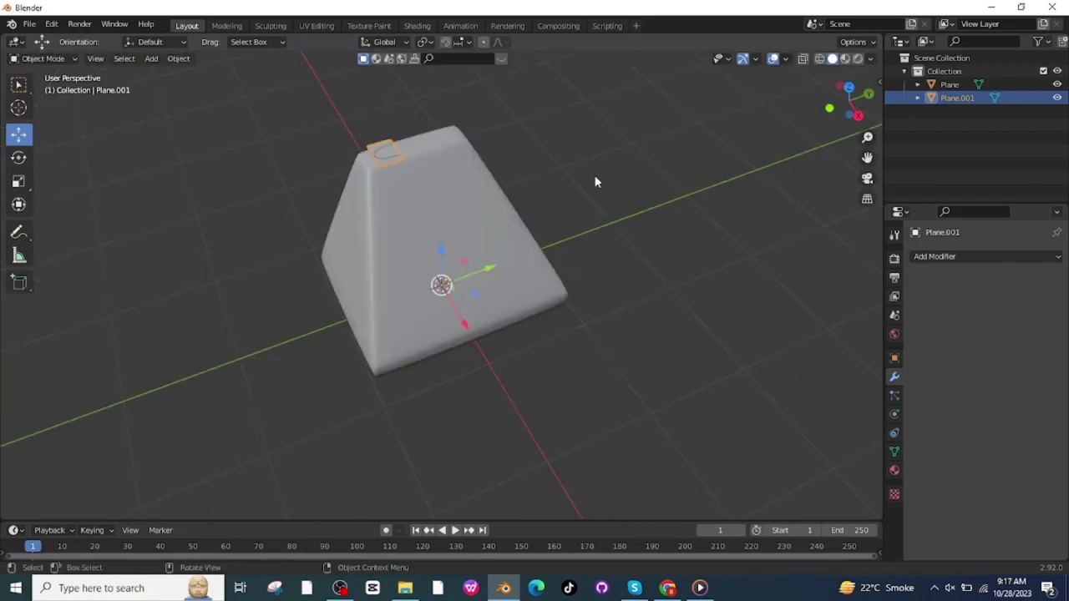
- Apply all transforms to the small plane and add a Mirror modifier that mirrors it across Y only
left_click(179, 58)
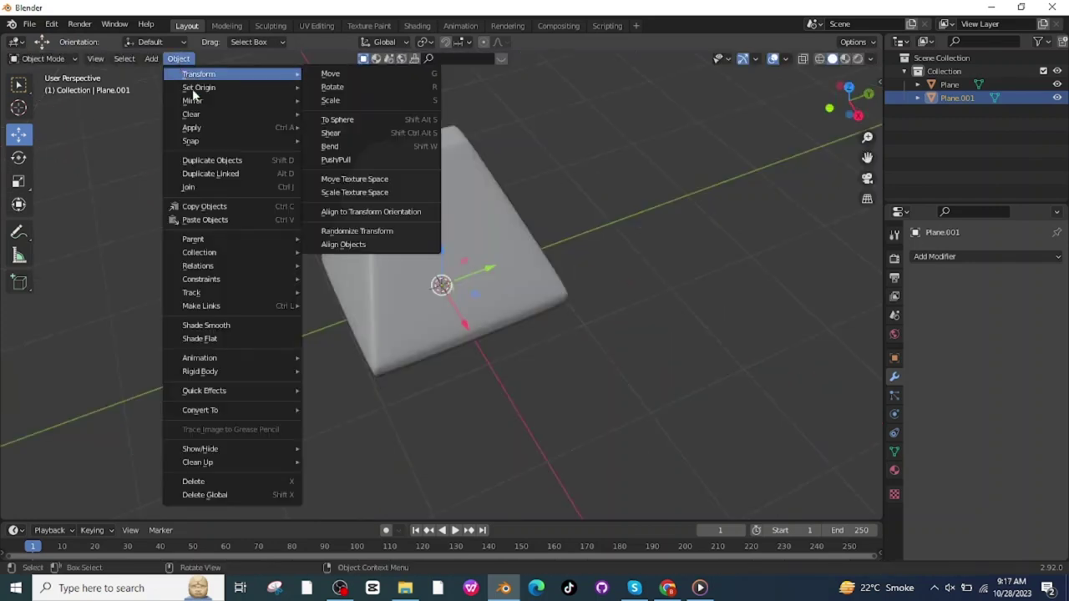
mouse_move(212, 128)
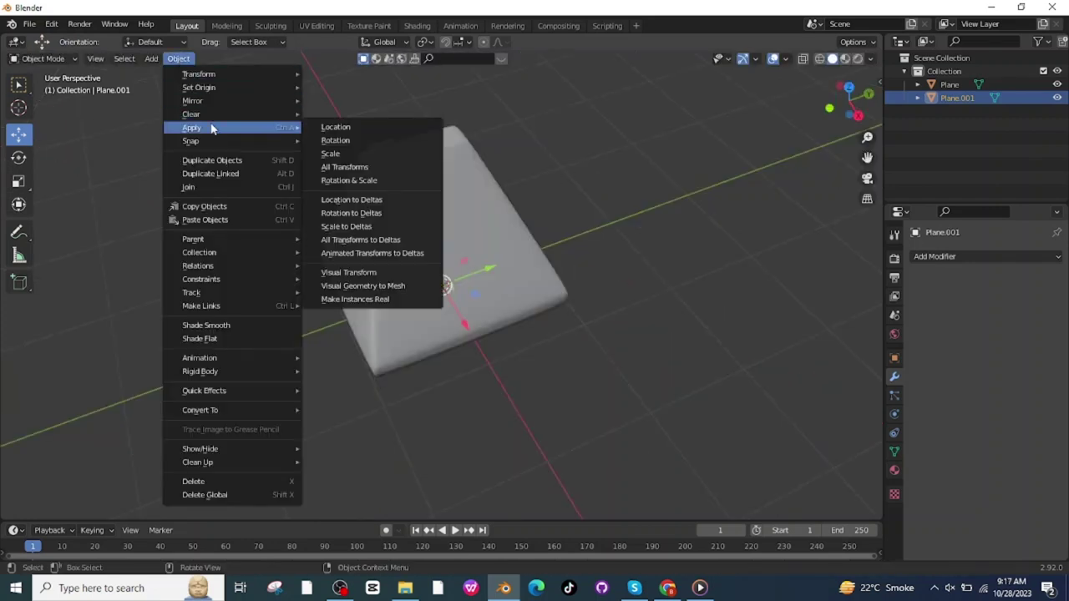
left_click(347, 167)
left_click(953, 256)
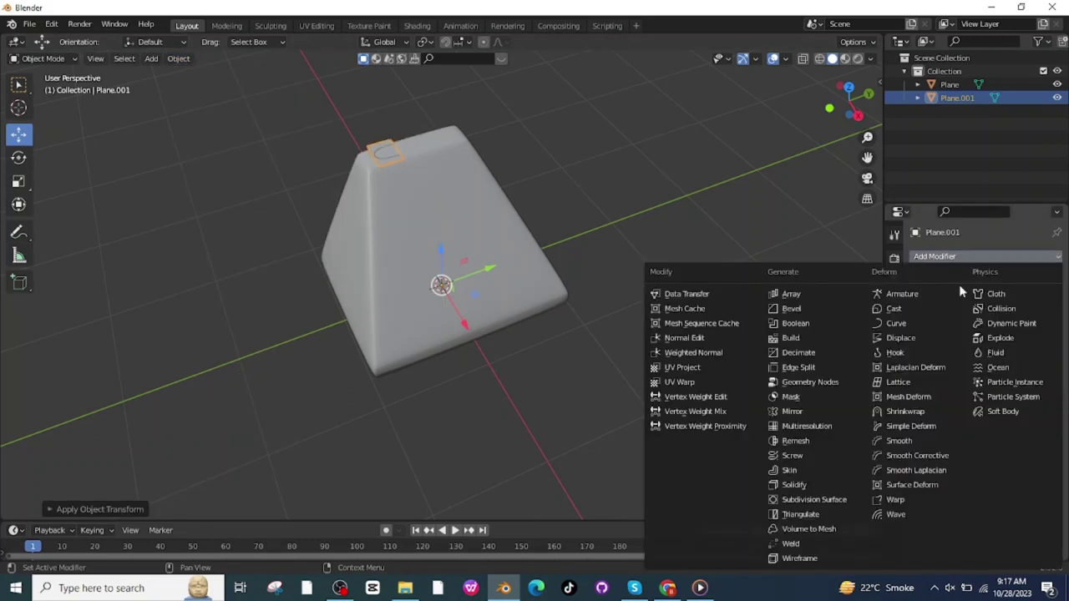
left_click(791, 410)
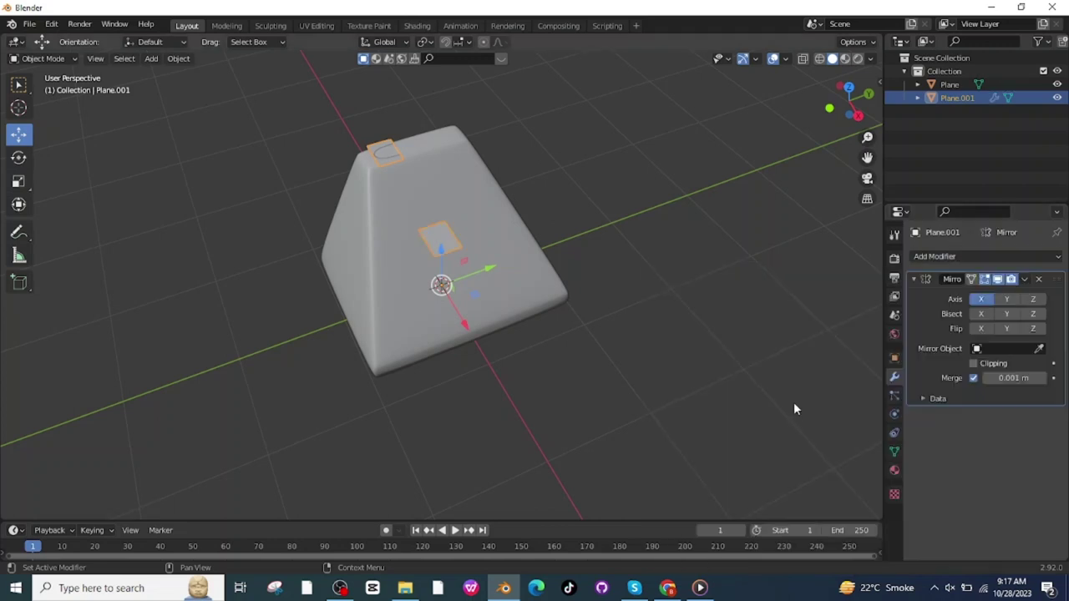
left_click(1006, 298)
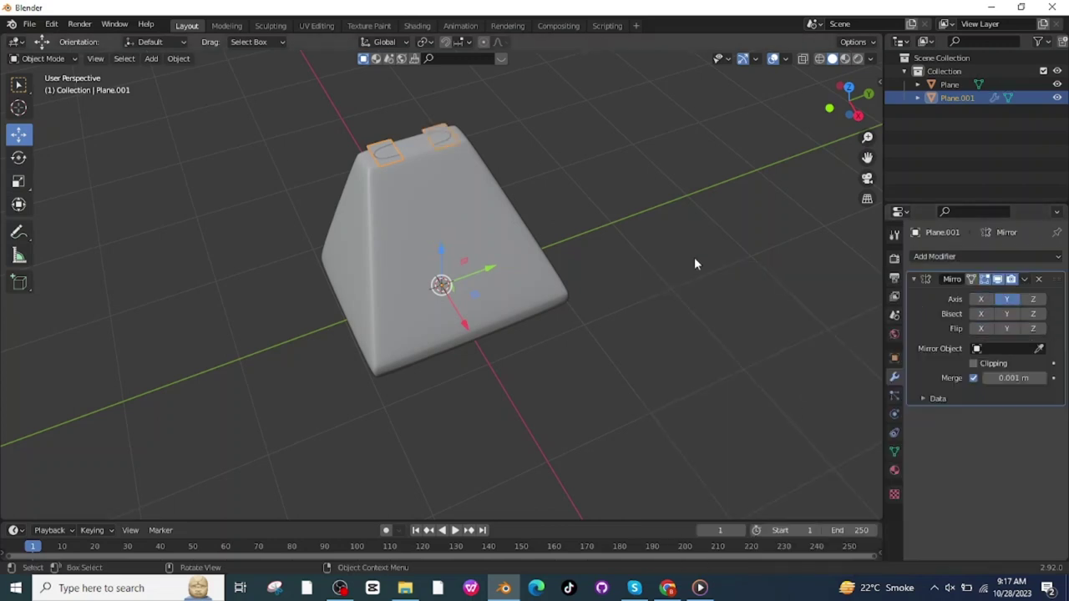
- Cut two edge loops side by side across the small plane's mesh, dividing it into three strips
left_click(29, 57)
left_click(33, 89)
middle_click_drag(50, 100, 375, 250)
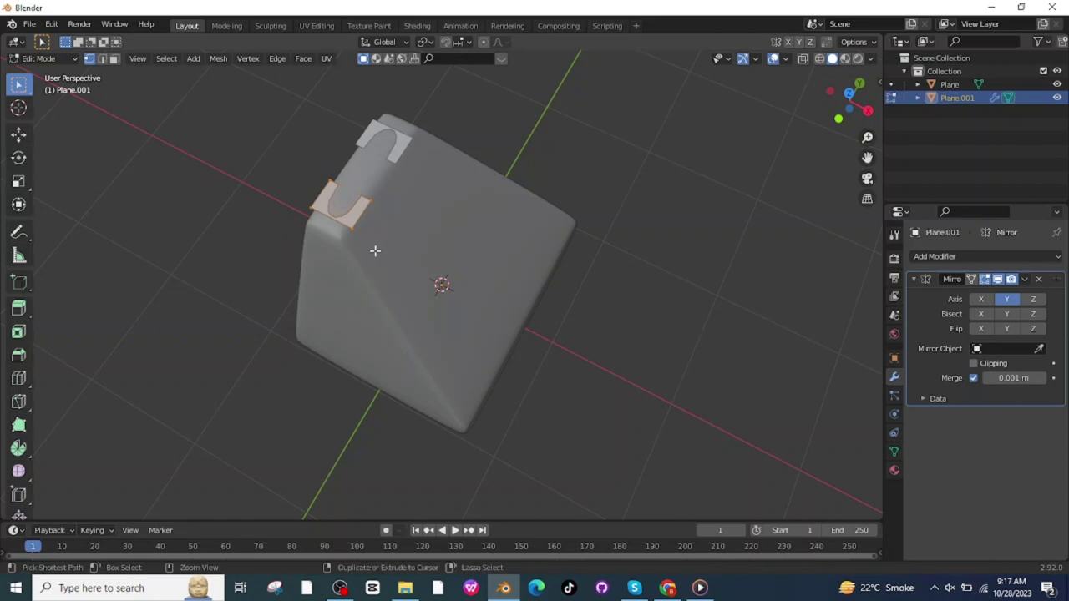
key("ctrl+r")
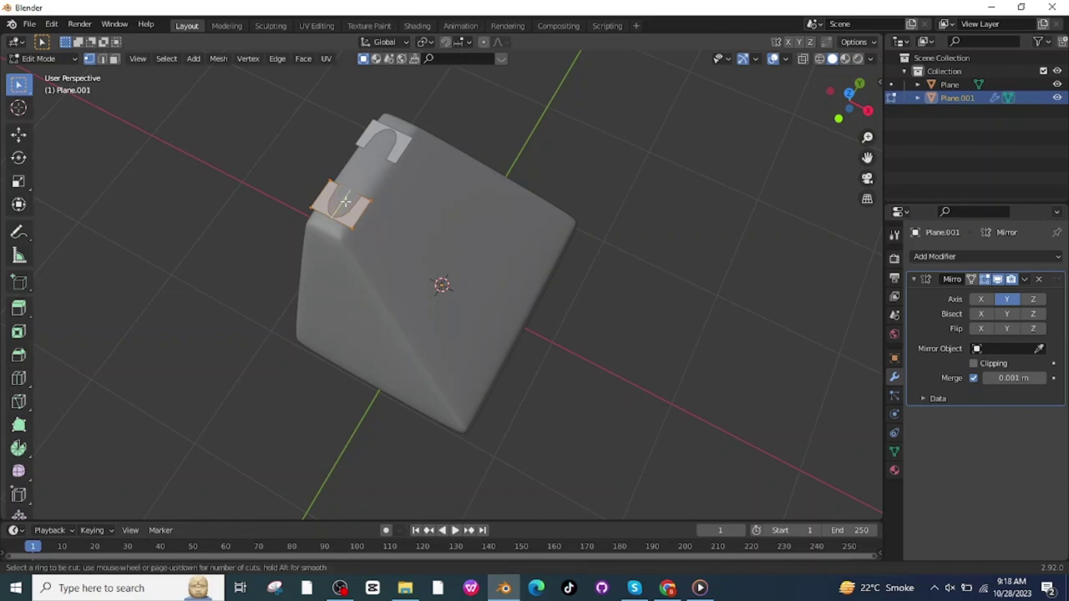
left_click(345, 201)
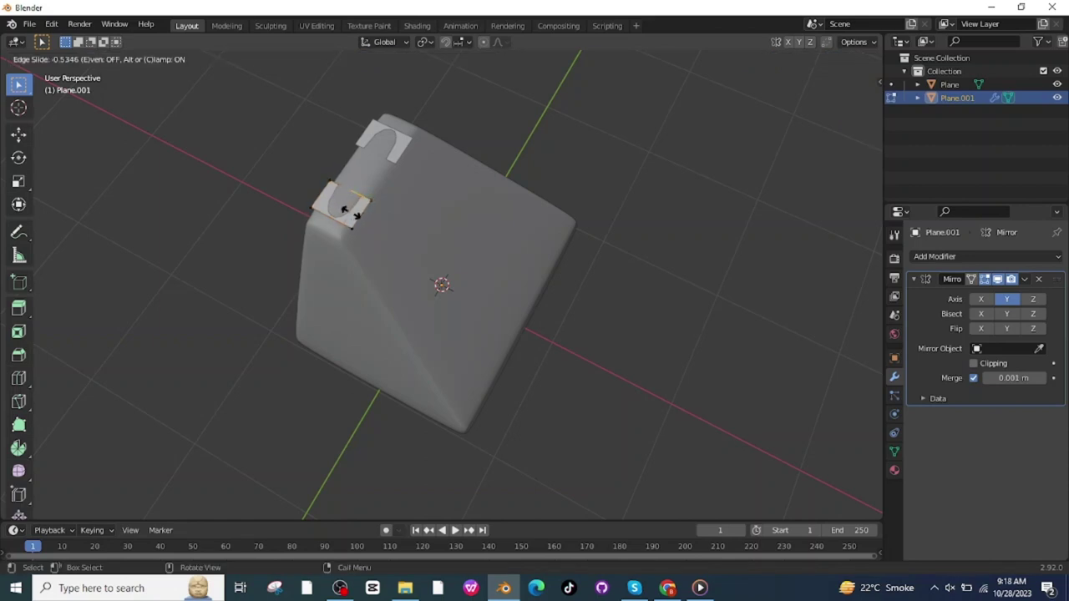
left_click(349, 212)
key("ctrl+r")
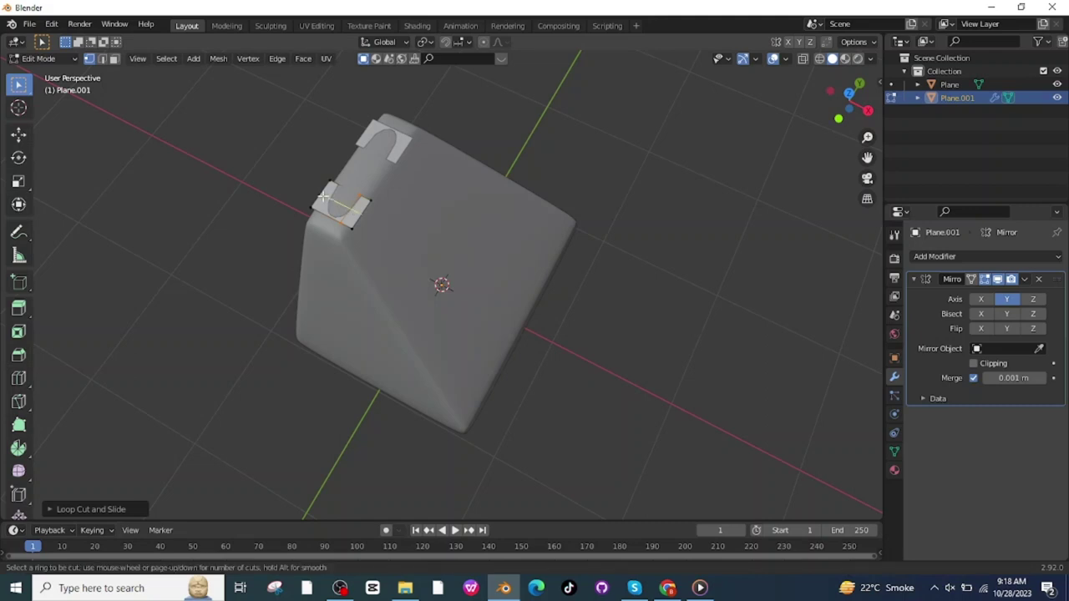
left_click(343, 188)
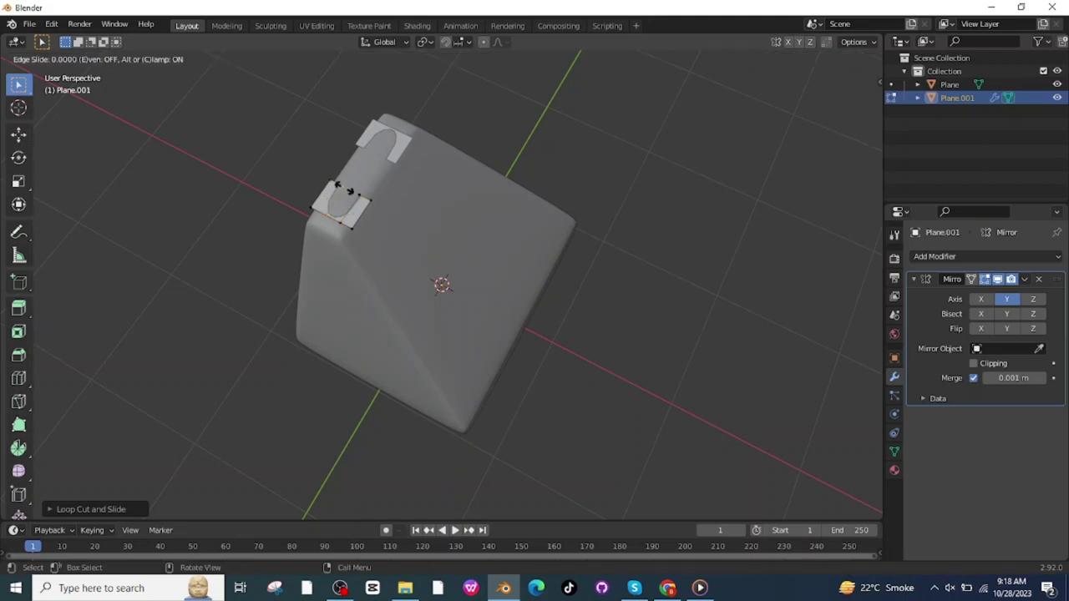
left_click(343, 190)
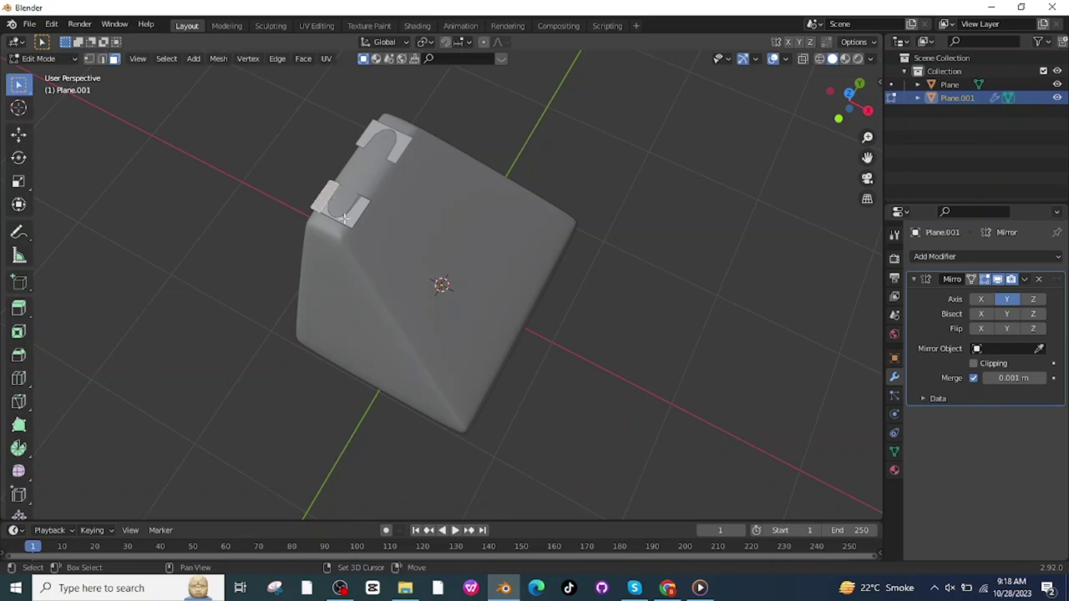
- Extrude the two outer strips of the small plane upward into raised prongs for the handset rests
middle_click_drag(345, 218, 60, 86)
key("e")
left_click(562, 271)
- Give the handset rests a Subdivision Surface modifier at viewport level 3 and shade them smooth
left_click(40, 59)
left_click(46, 74)
left_click(985, 256)
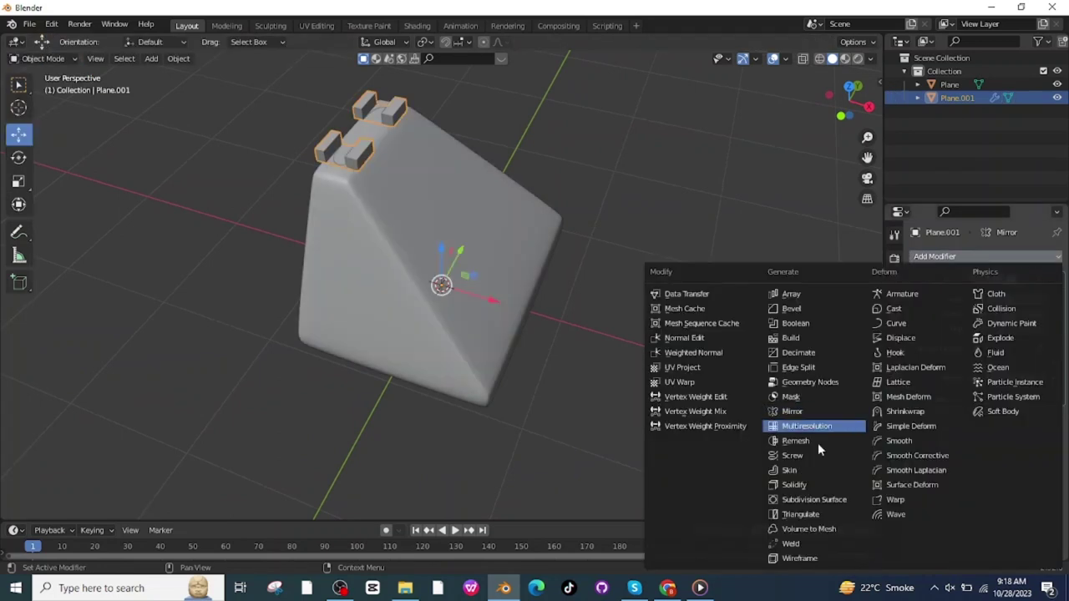
left_click(813, 499)
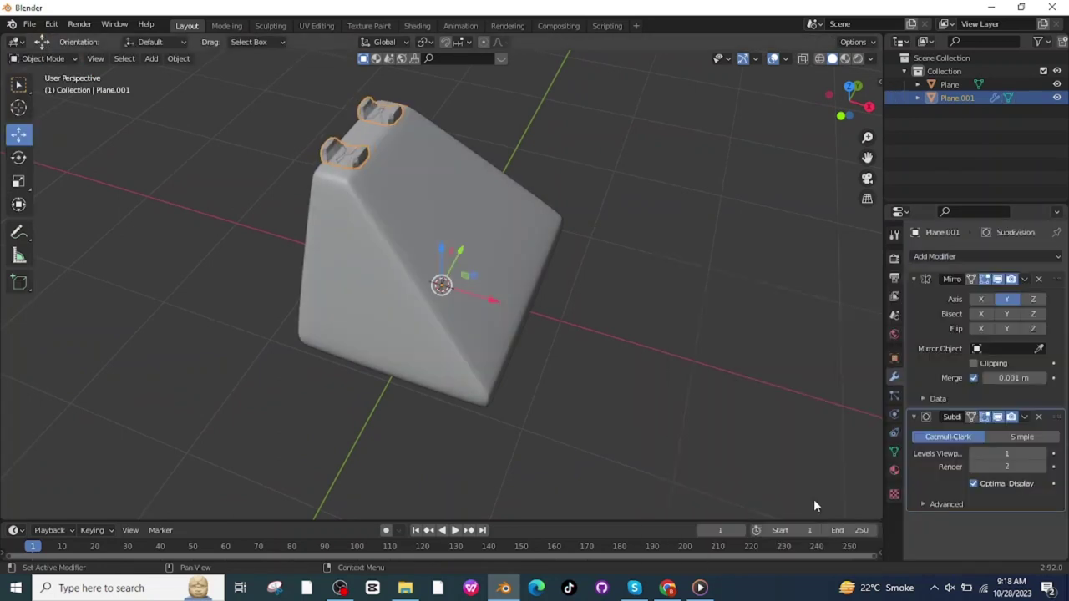
left_click(1044, 457)
left_click(1043, 457)
right_click(354, 155)
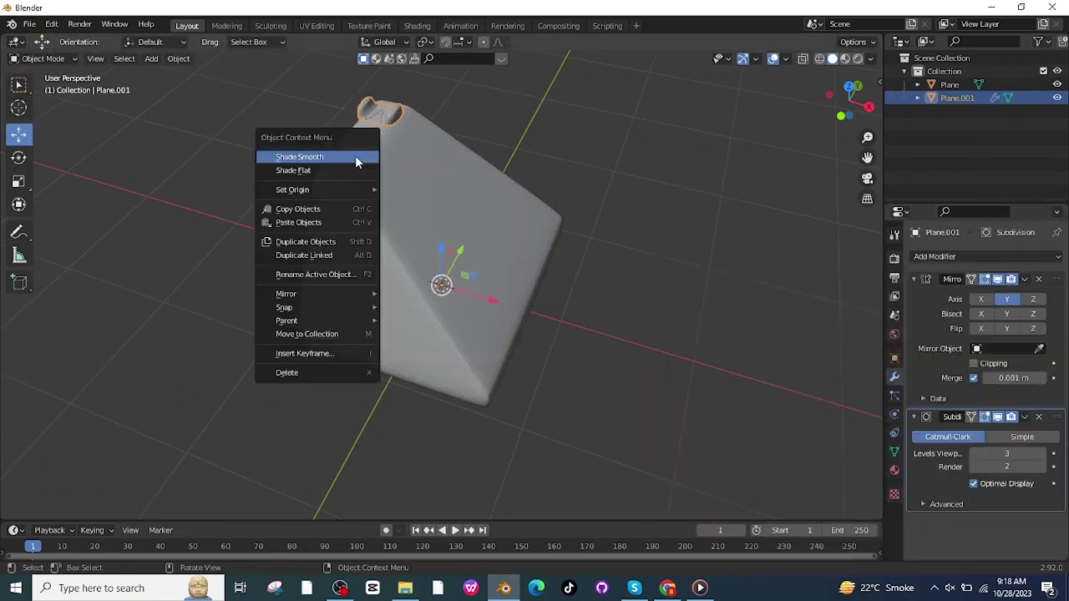
left_click(319, 156)
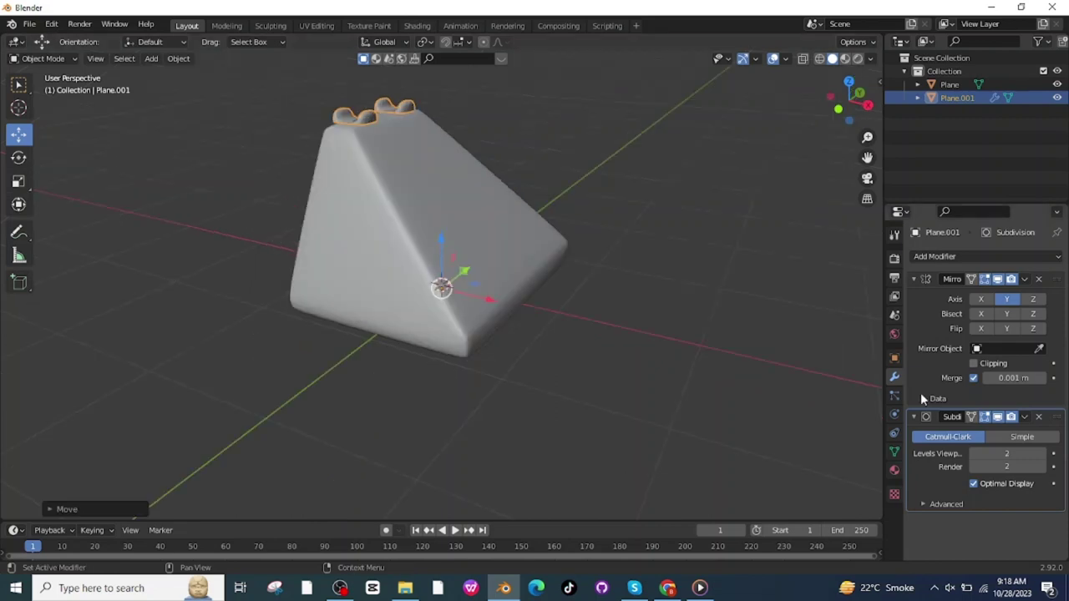
- Apply the Mirror and Subdivision modifiers on the handset rests, and scale their mesh by about 1.01 along Z
left_click(1024, 279)
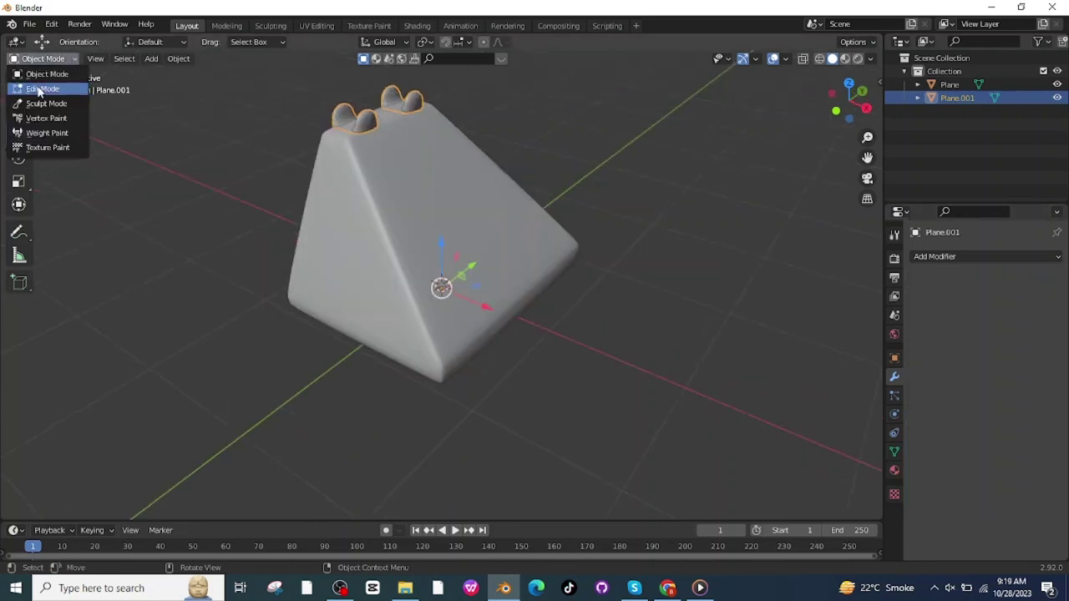
left_click(41, 87)
key("s")
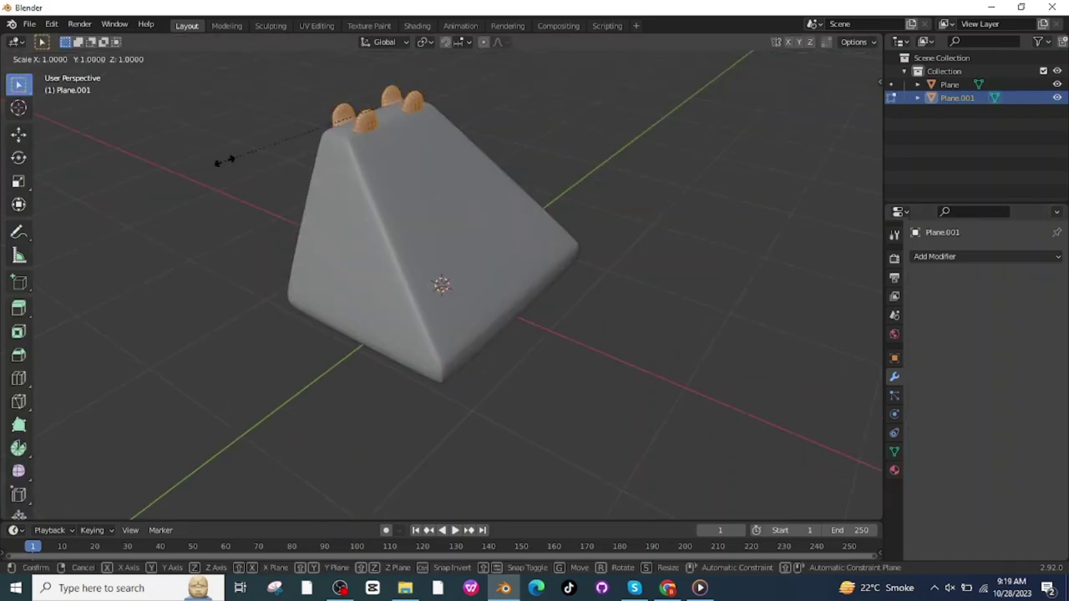
key("z")
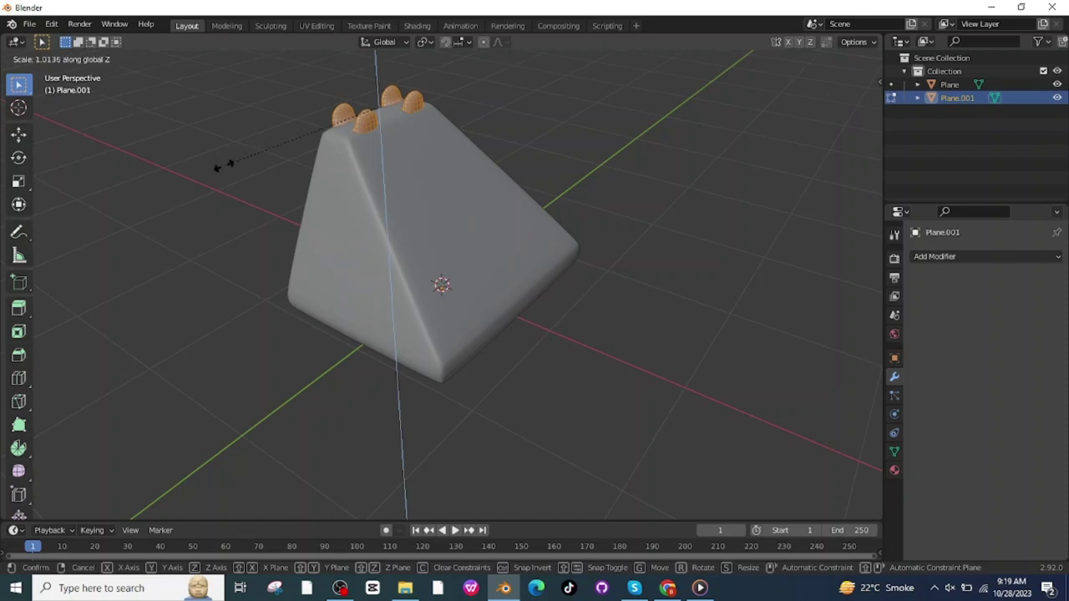
left_click(217, 167)
- Raise the handset rests' mesh about 0.03 m along Z and return to Object Mode
key("g")
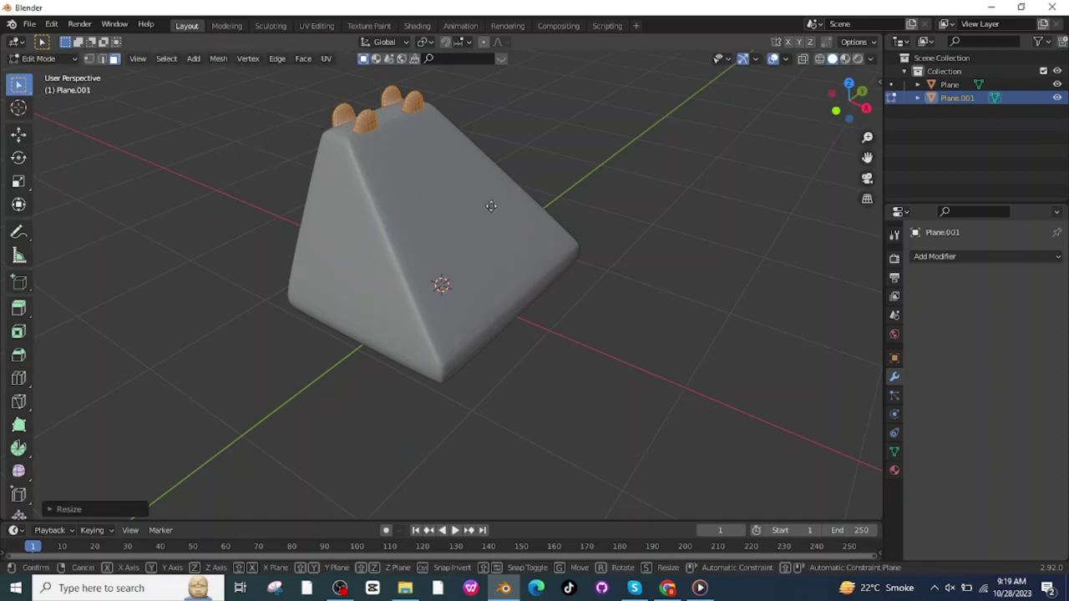
key("z")
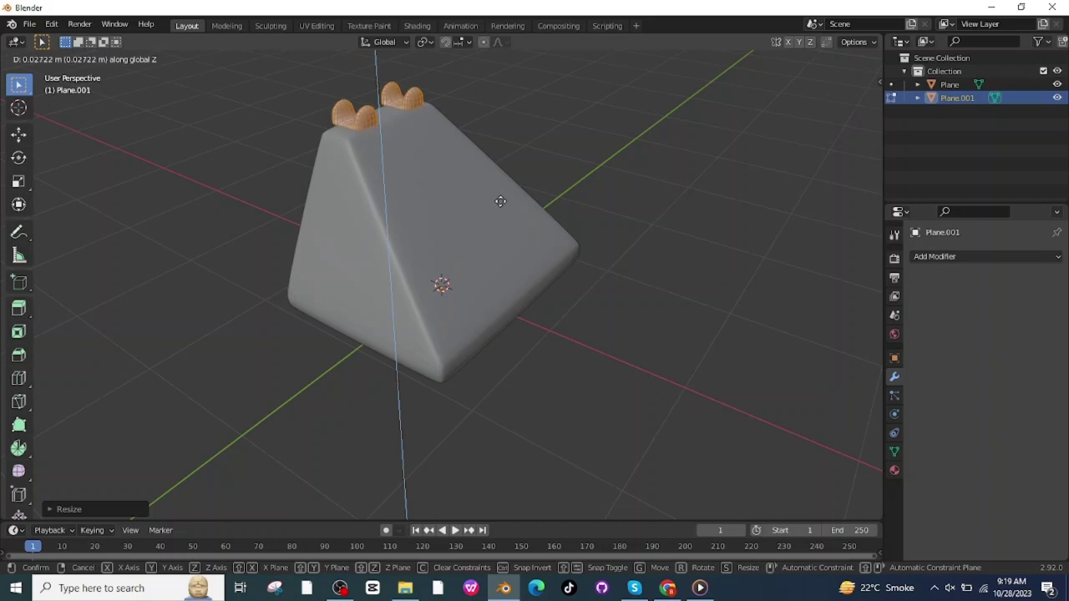
left_click(498, 200)
left_click(68, 57)
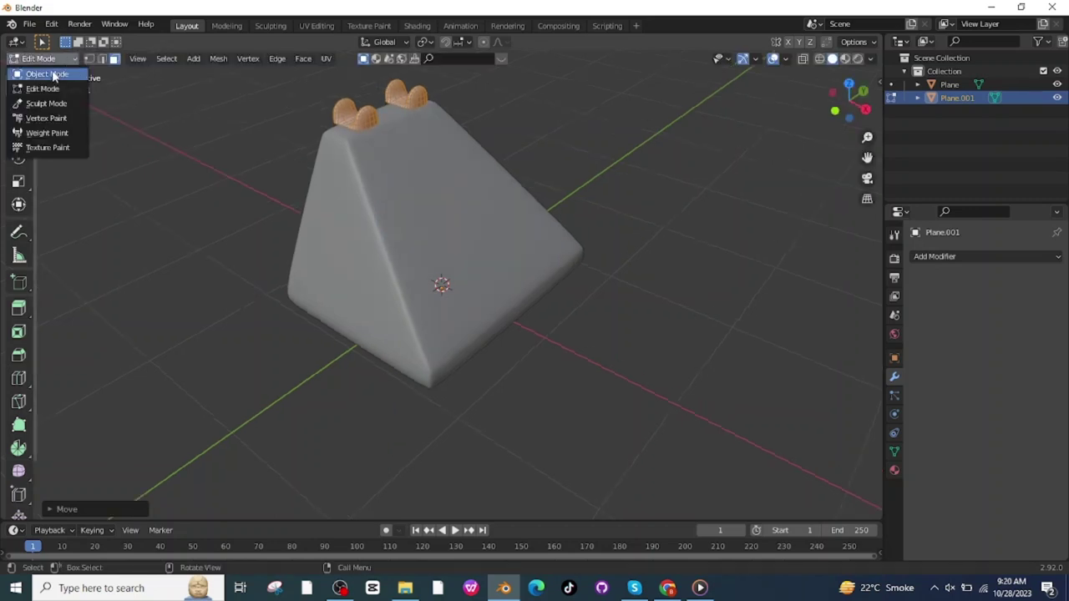
left_click(50, 73)
- Add a mesh circle, move it along negative Y beside the body, and scale it down
left_click(151, 58)
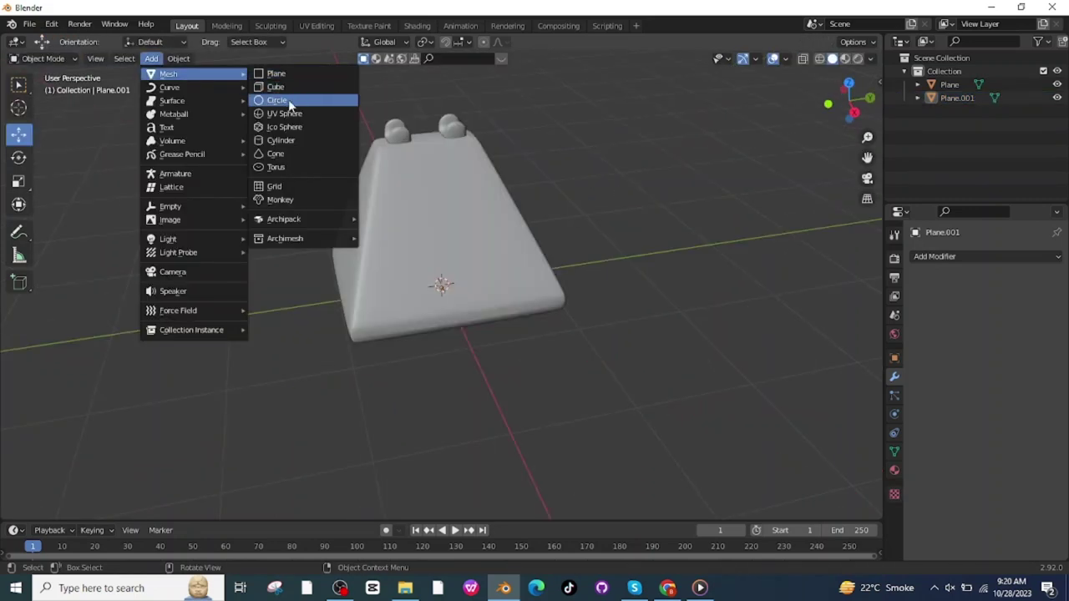
left_click(298, 106)
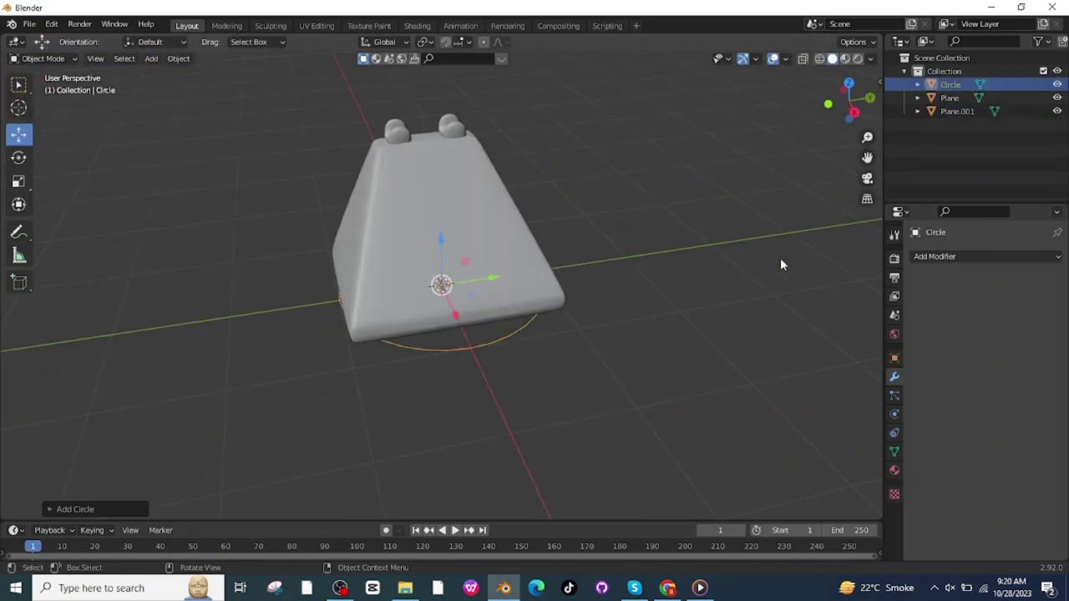
left_click_drag(495, 280, 322, 306)
key("KP_7")
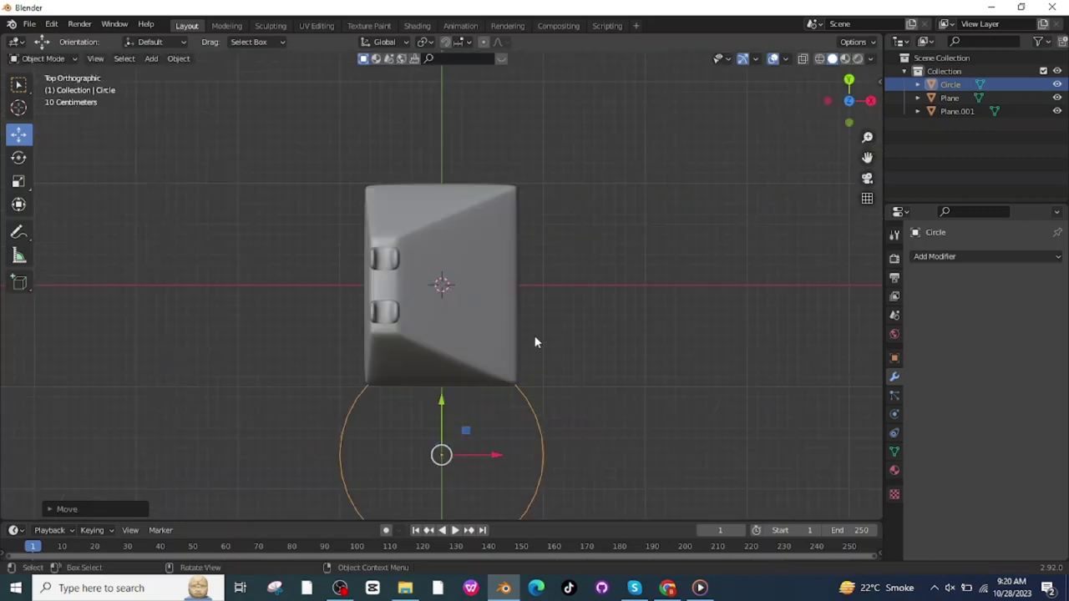
key("s")
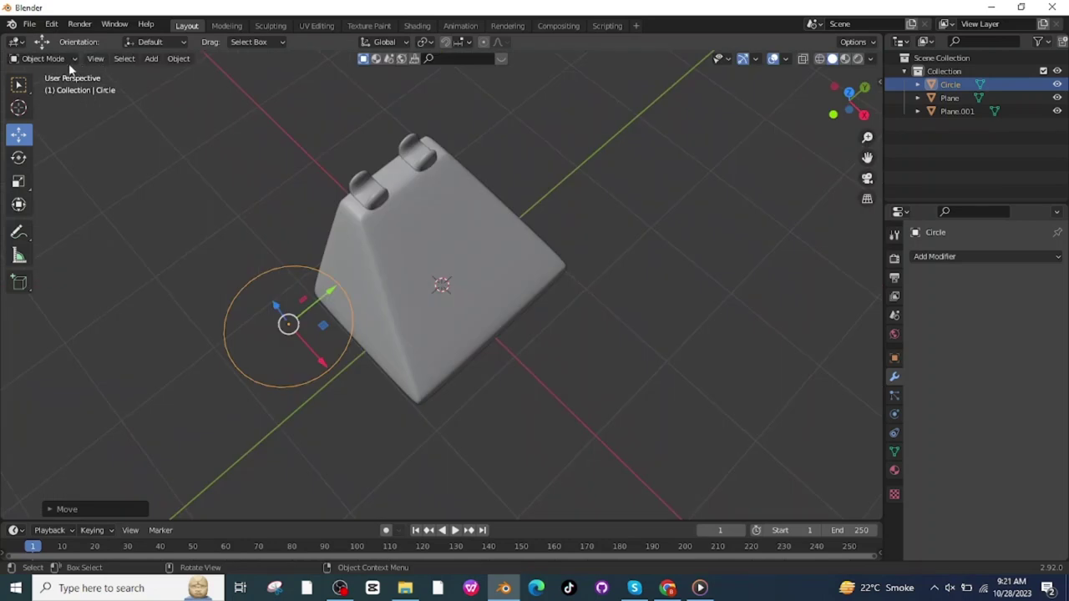
- Fill the circle with a face and extrude it upward into a short disc
left_click(67, 61)
left_click(42, 89)
middle_click_drag(434, 275, 600, 325)
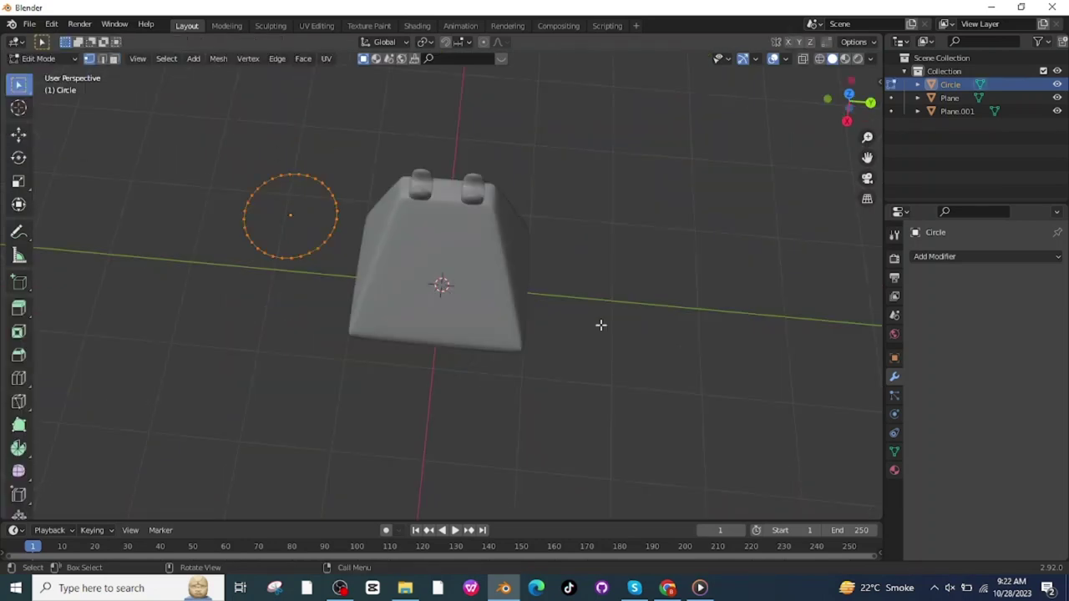
key("f")
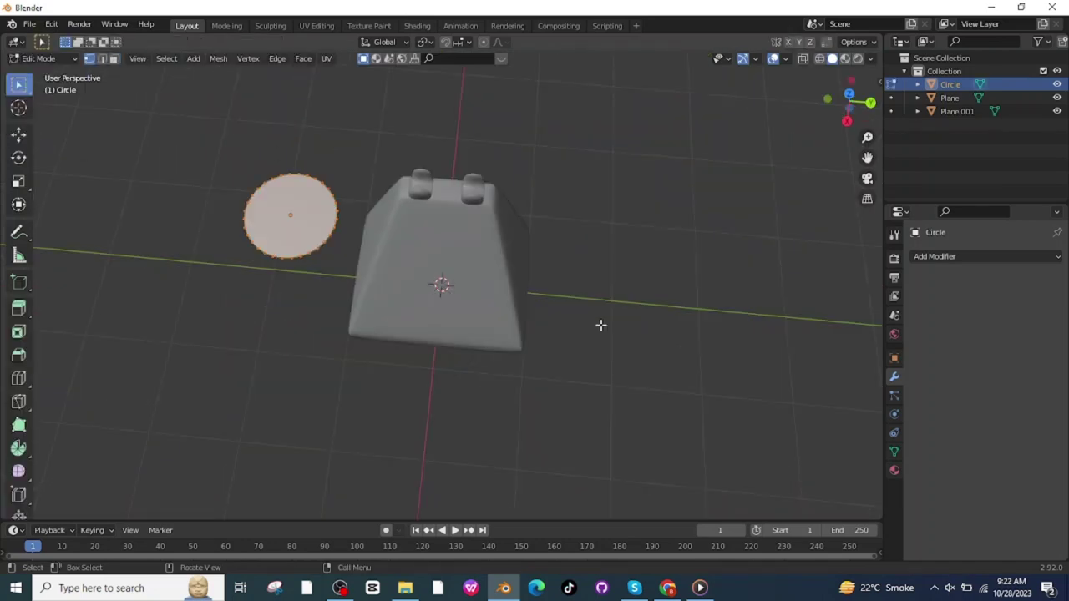
key("e")
left_click(601, 314)
- Extrude the disc's top face in place and scale it slightly outward to form a lip
middle_click_drag(602, 314, 658, 269)
key("e")
key("s")
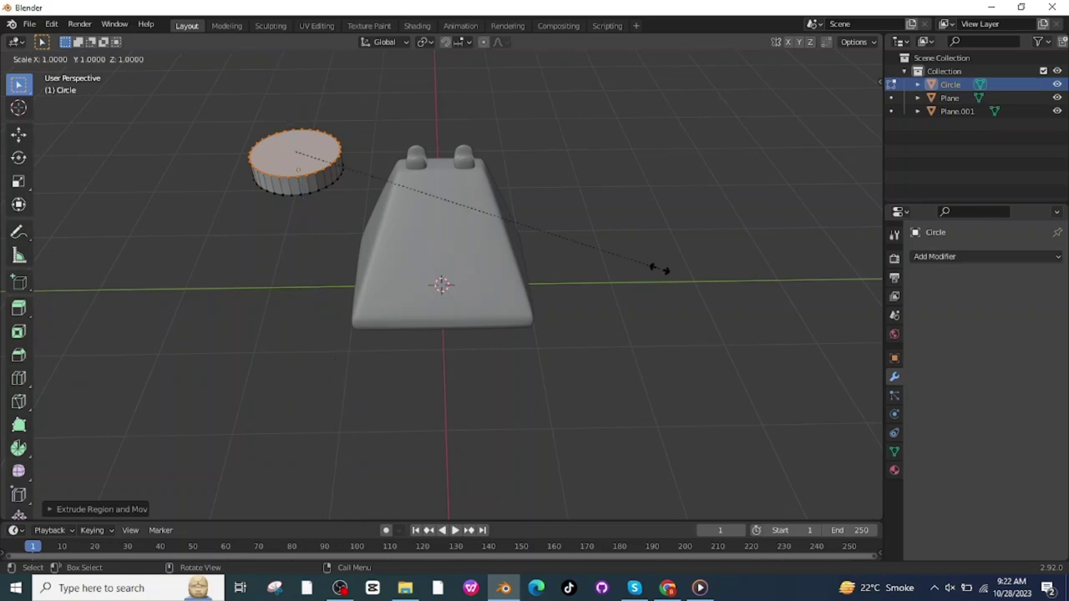
left_click(699, 280)
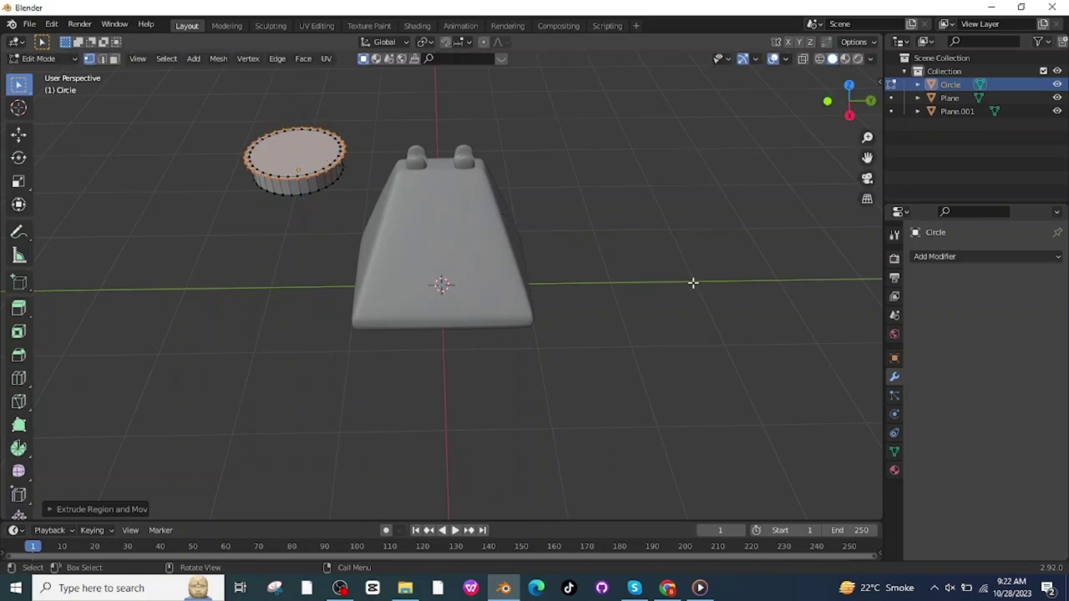
- Extrude the widened top face upward in three successive segments and scale the last one inward to taper the cap
key("e")
left_click(691, 274)
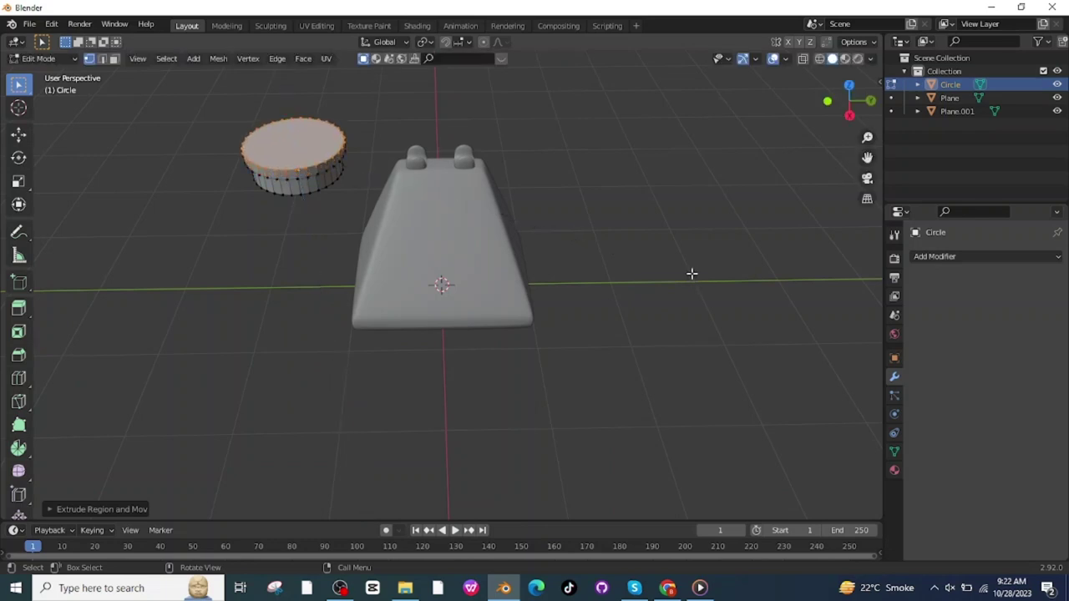
key("e")
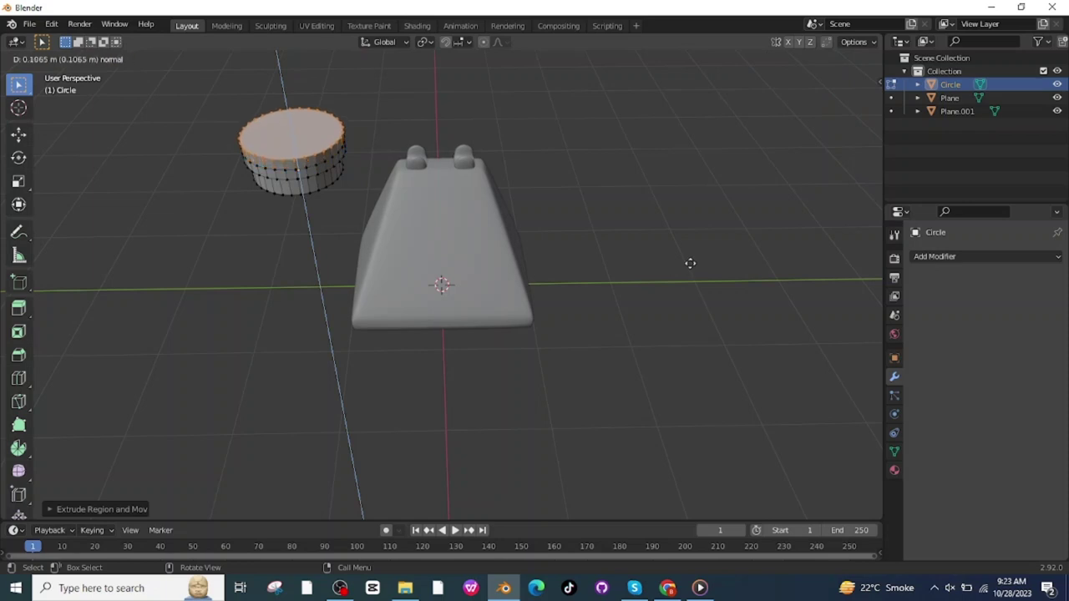
left_click(652, 265)
key("e")
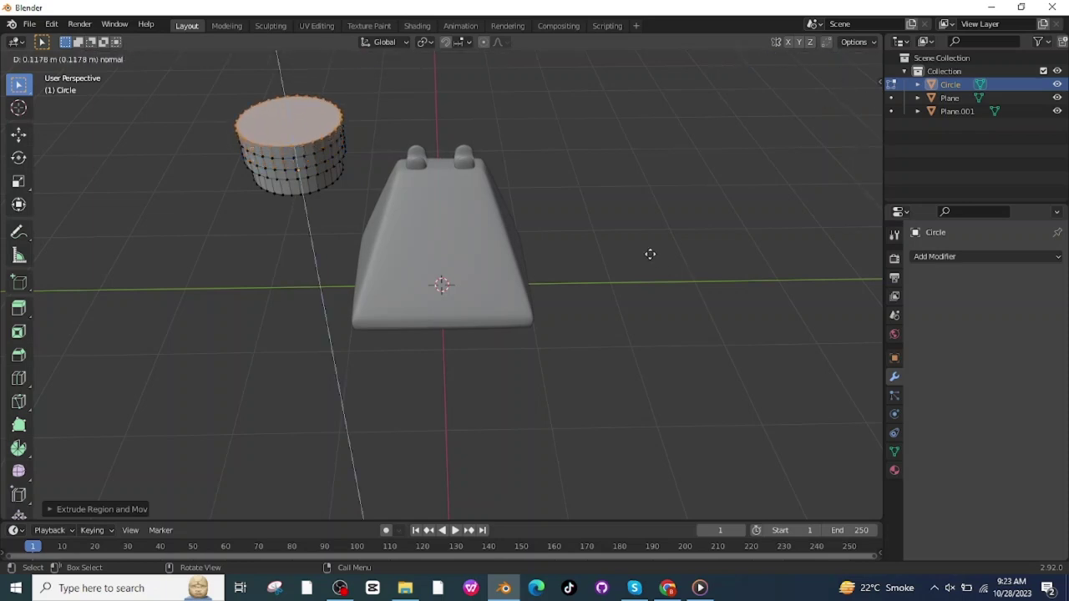
left_click(650, 253)
key("s")
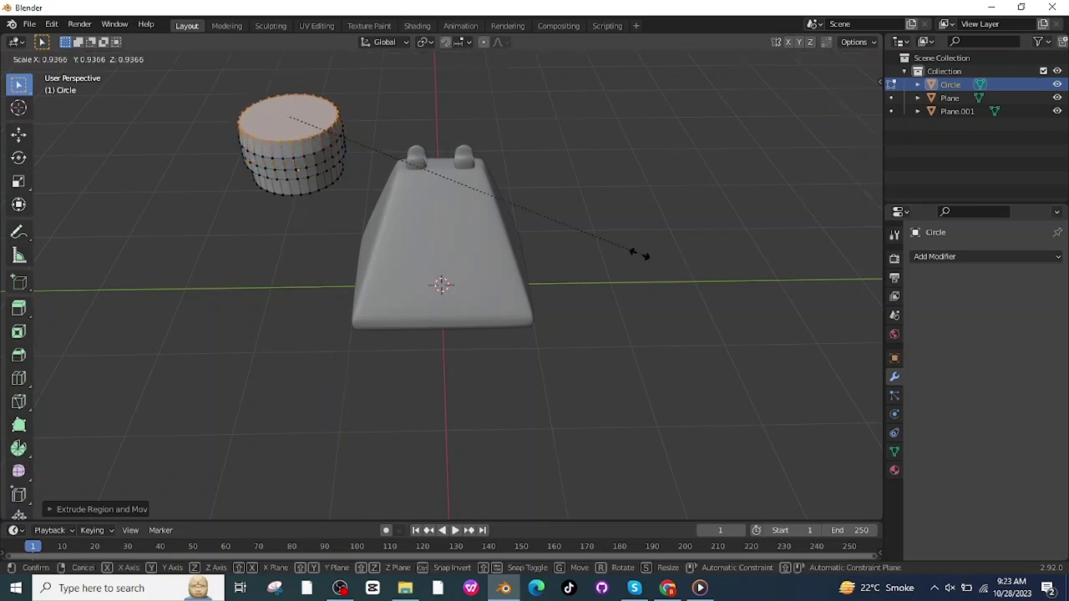
left_click(620, 243)
- Extrude the cap's upper side faces that point toward the body along Y into a handle bar, and return to Object Mode
middle_click_drag(620, 243, 580, 136)
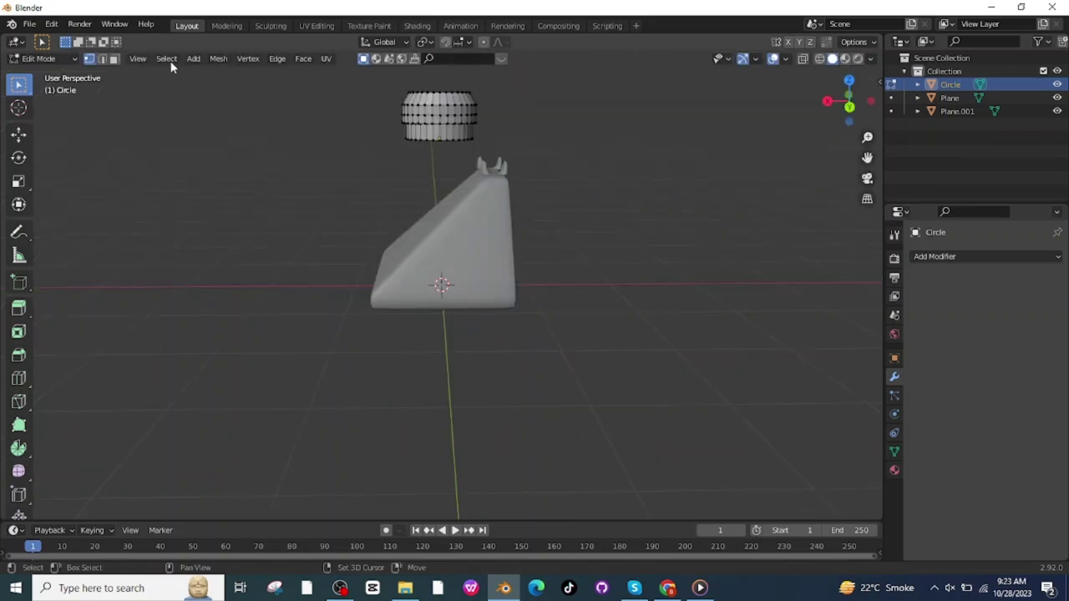
left_click(116, 57)
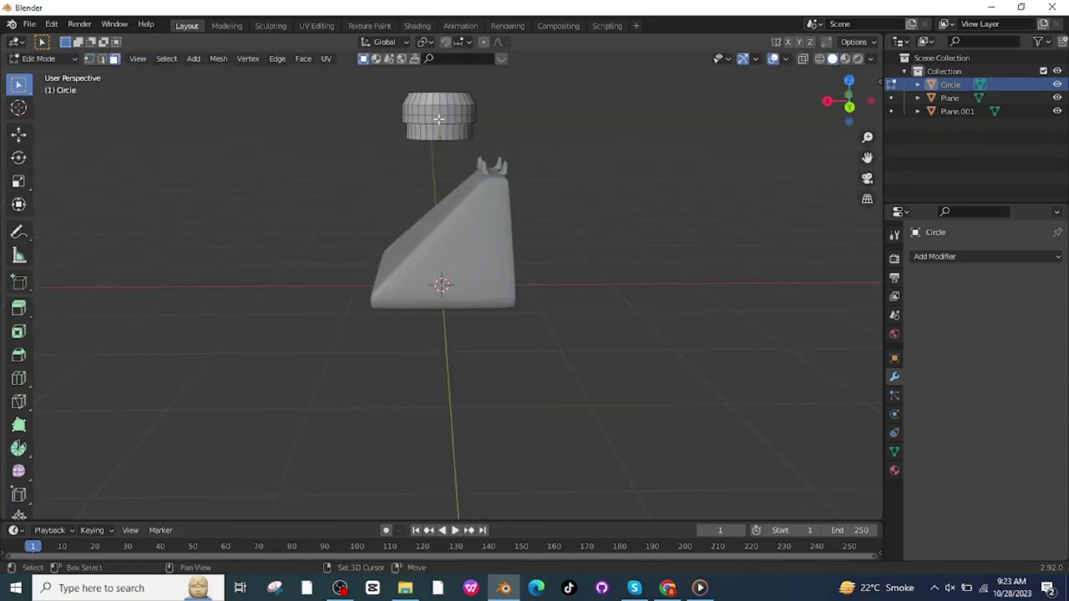
middle_click_drag(444, 117, 630, 267)
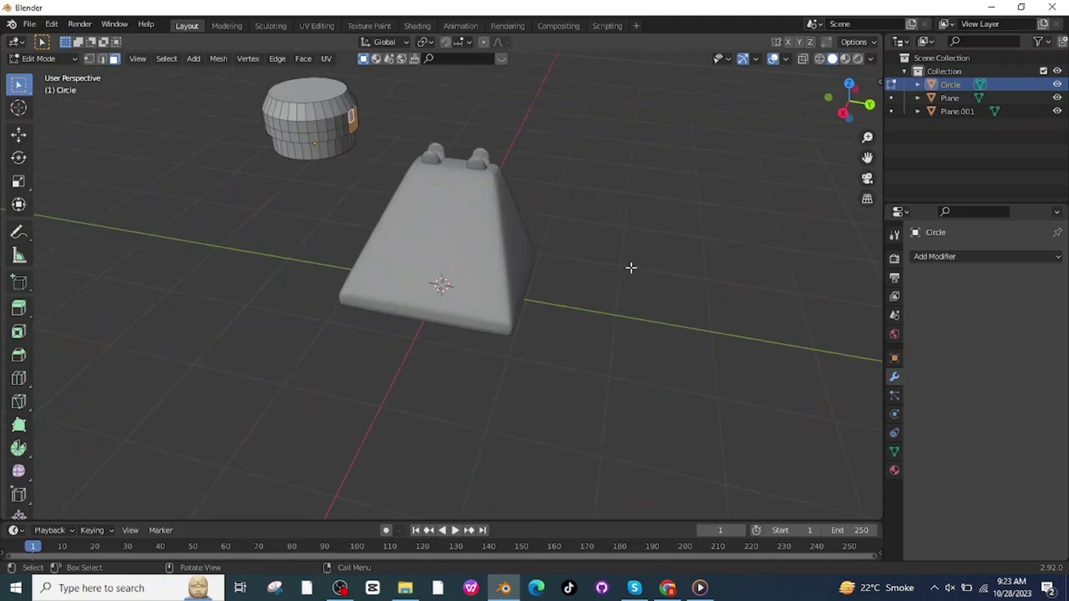
key("e")
left_click(660, 282)
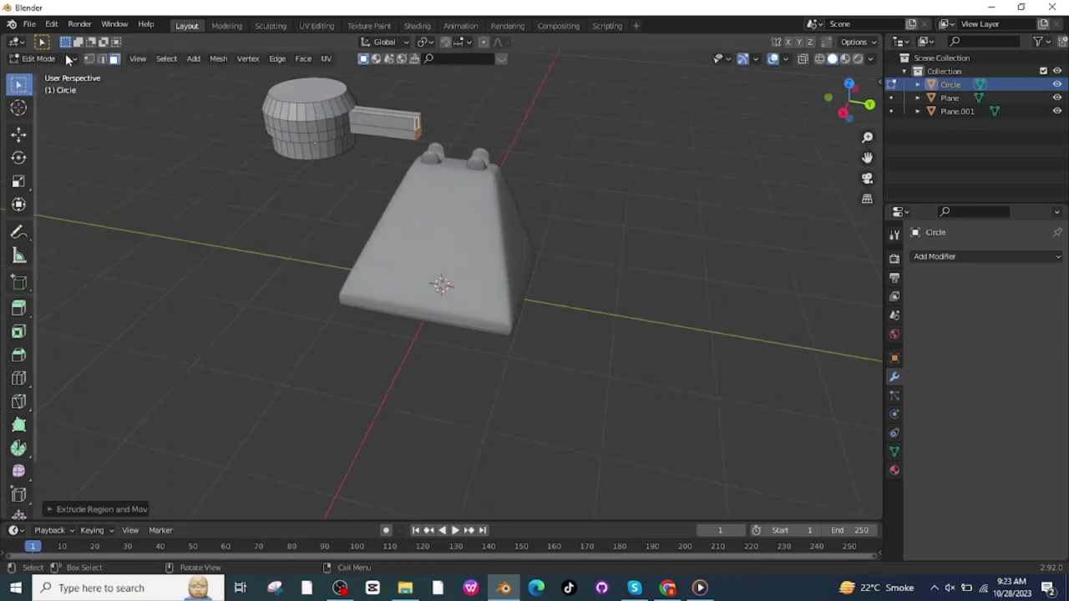
left_click(65, 57)
left_click(47, 73)
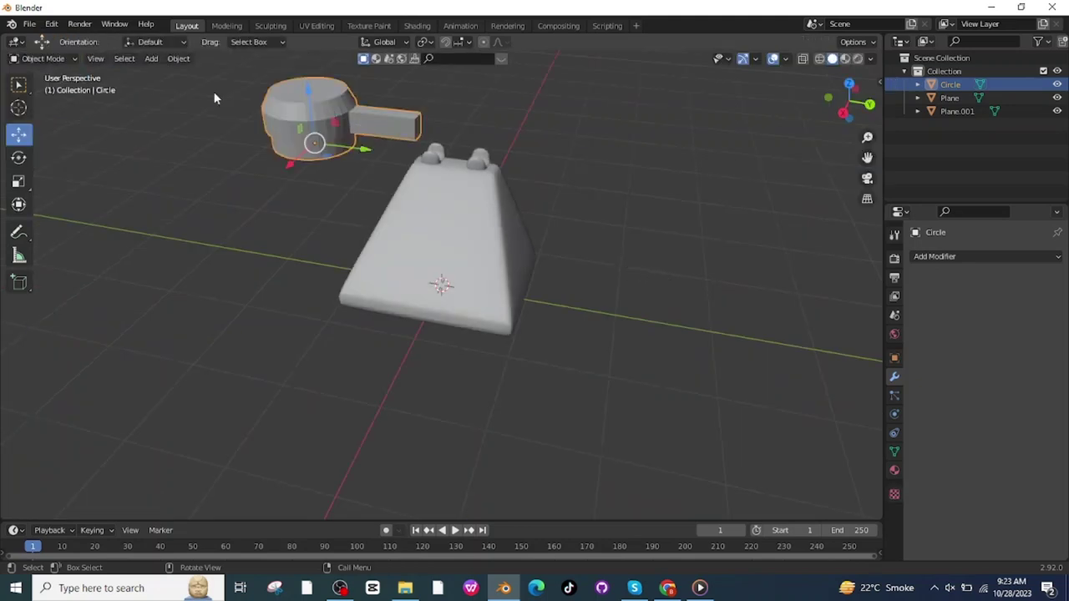
- Apply all transforms to the handset half so its origin returns to the world centre
right_click(322, 110)
left_click(180, 59)
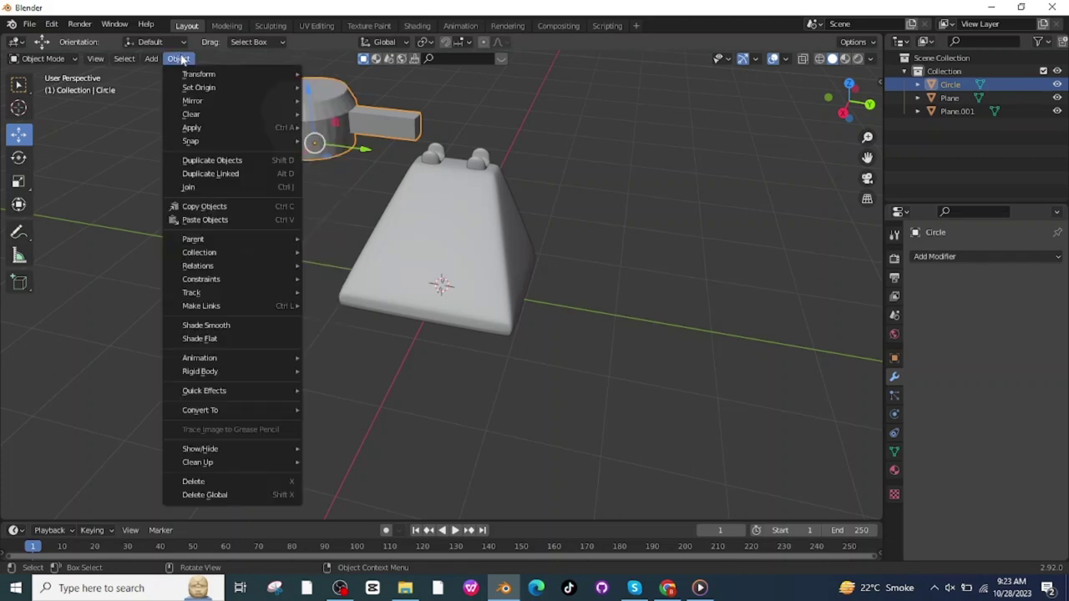
mouse_move(218, 127)
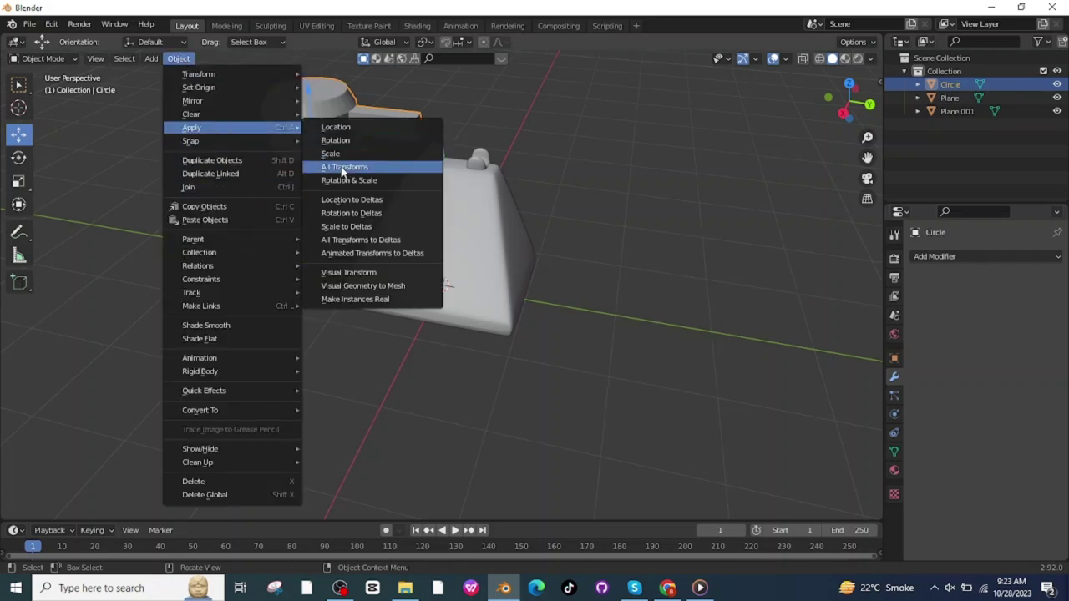
left_click(419, 177)
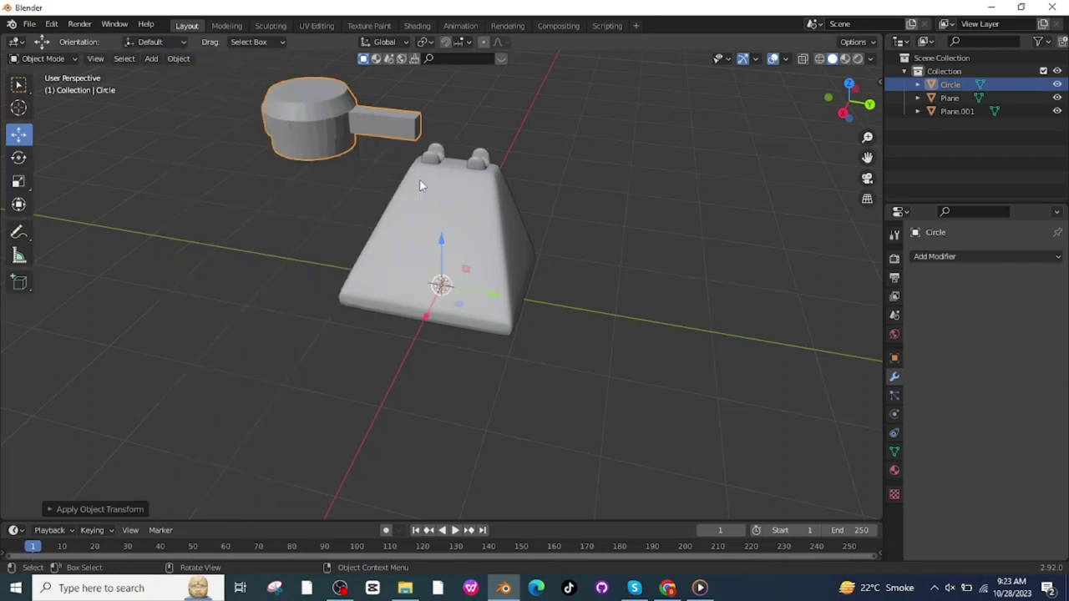
- Add a Mirror modifier to the handset half and mirror it across the Y axis only
left_click(952, 258)
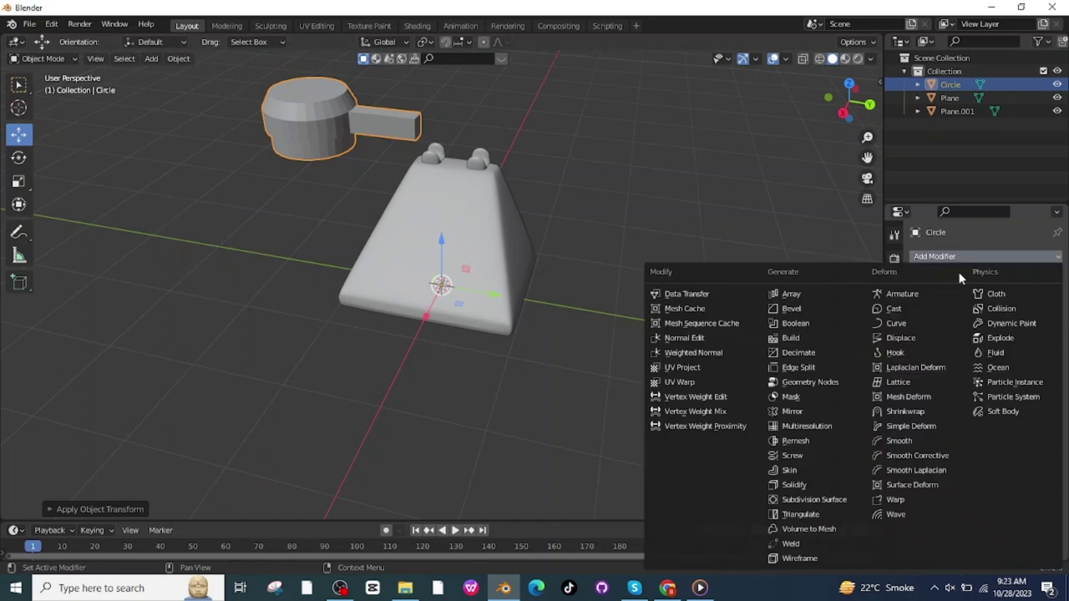
left_click(797, 412)
left_click(1006, 299)
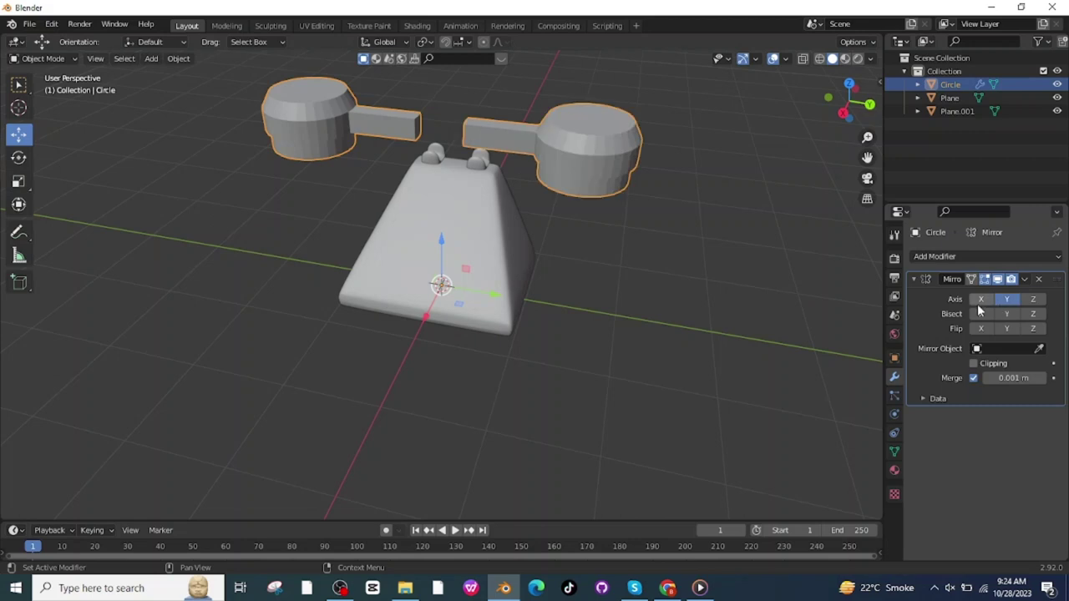
- In Edit Mode, extrude the end face of the handle bar to the centre so both mirrored halves meet
middle_click_drag(578, 267, 501, 250)
left_click(43, 58)
left_click(52, 89)
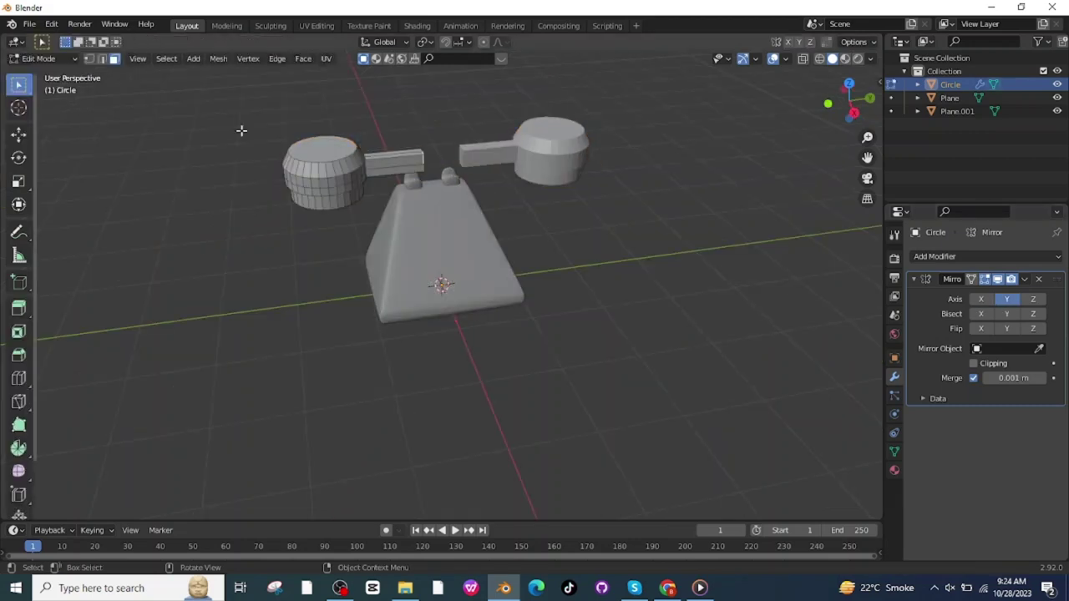
middle_click_drag(616, 242, 515, 173)
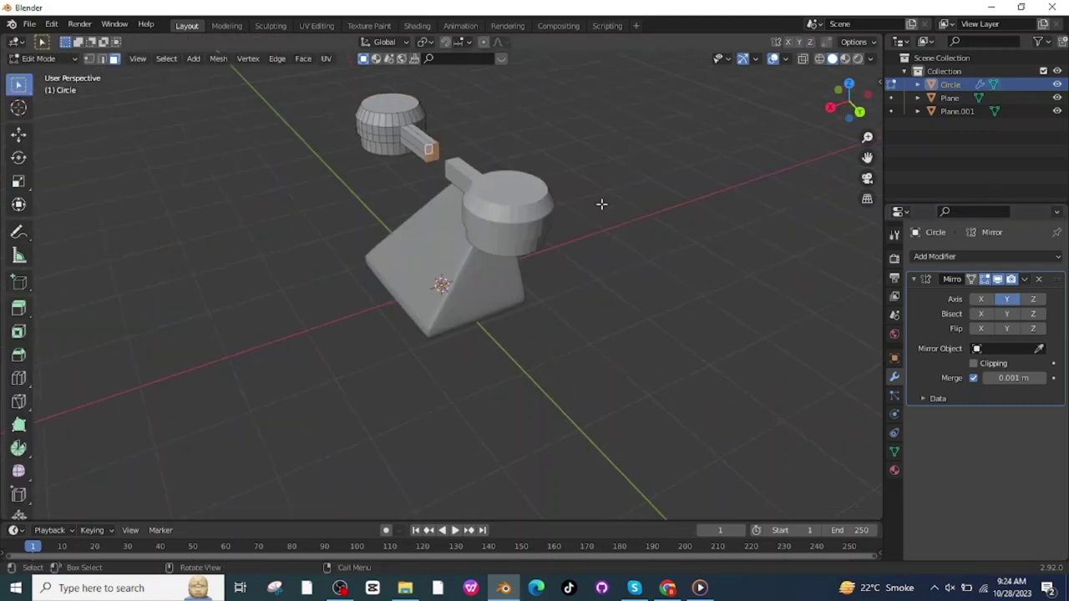
key("e")
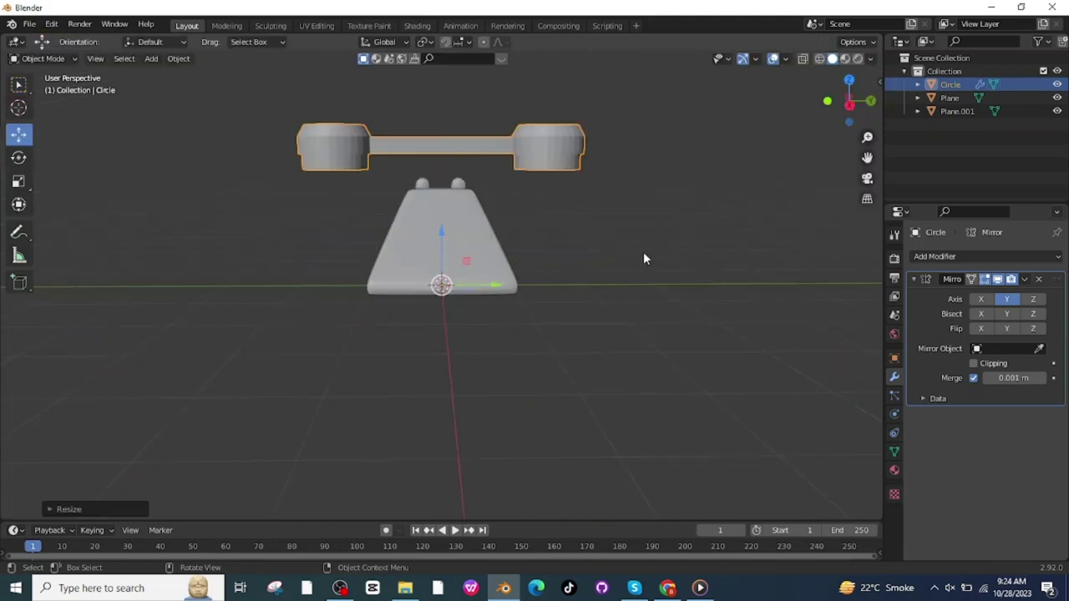
- Scale the mirrored handset down along the Y axis to shorten it
key("s")
key("x")
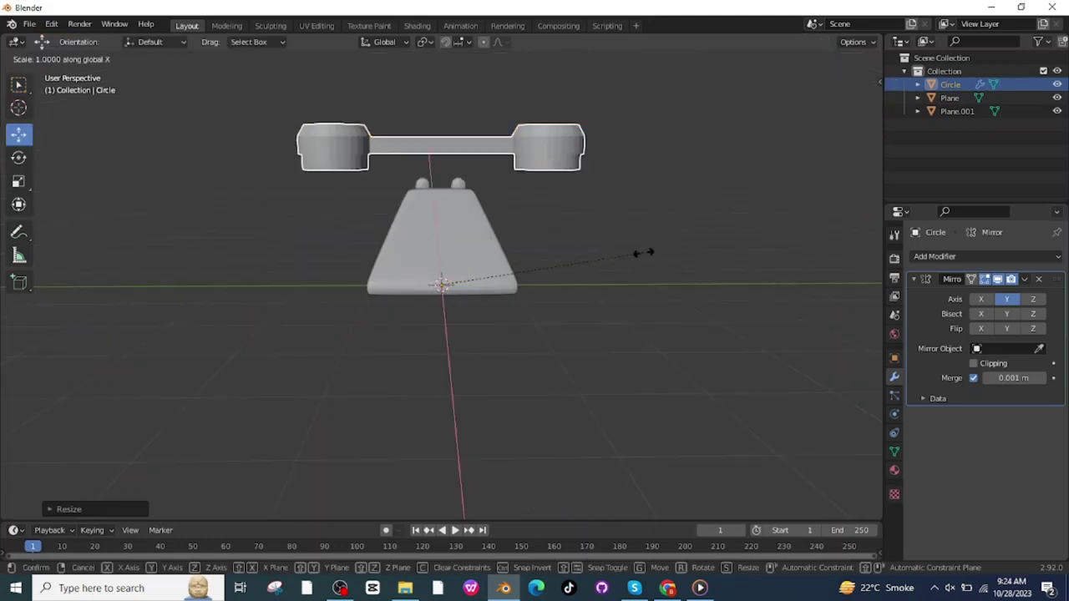
key("y")
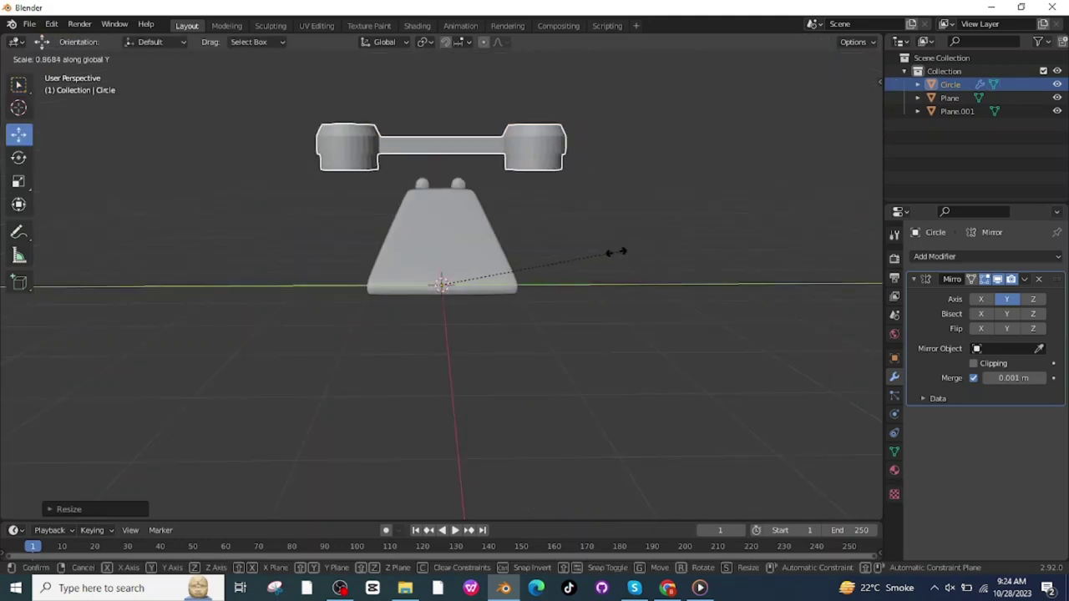
left_click(603, 250)
- In Edit Mode, scale down the bottom face of the handset's ear cup slightly
key("Tab")
middle_click_drag(603, 250, 501, 205)
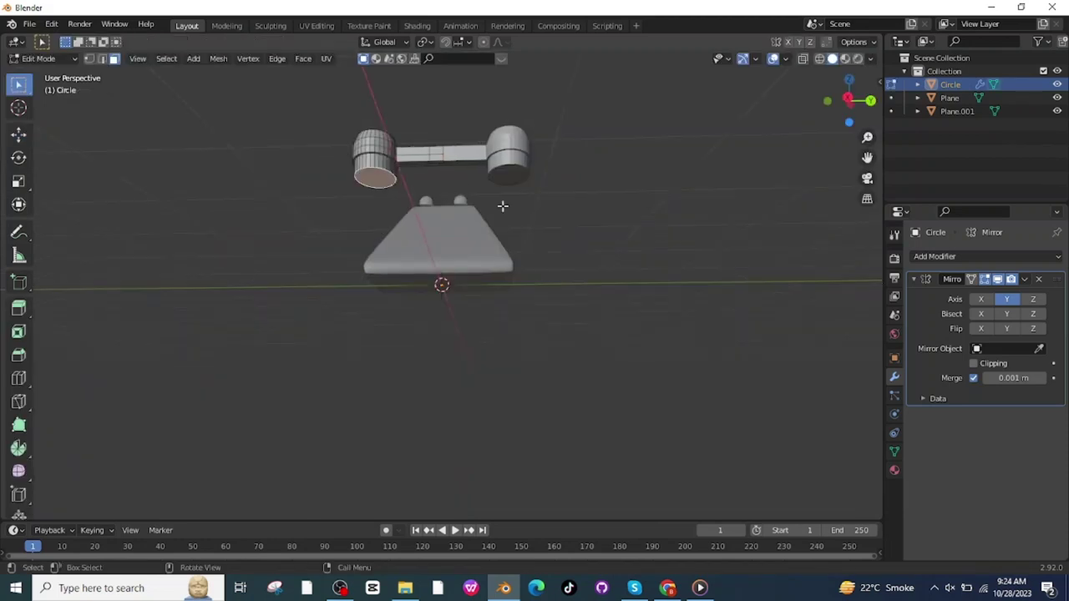
key("s")
left_click(626, 251)
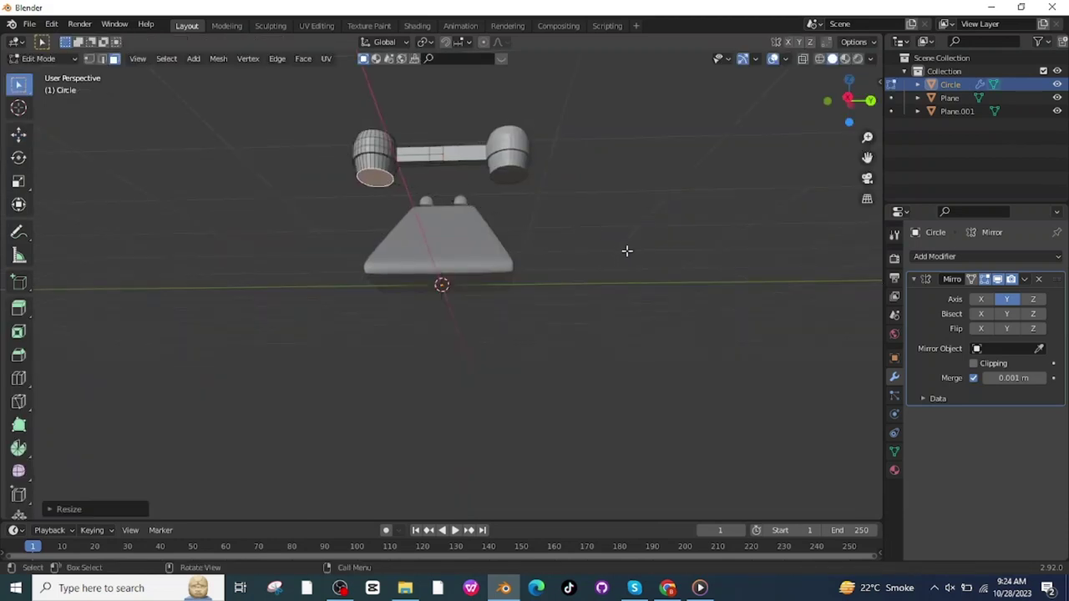
- Inset the ear cup's bottom face, move it up along Z by about 0.02 m, and return to Object Mode
key("i")
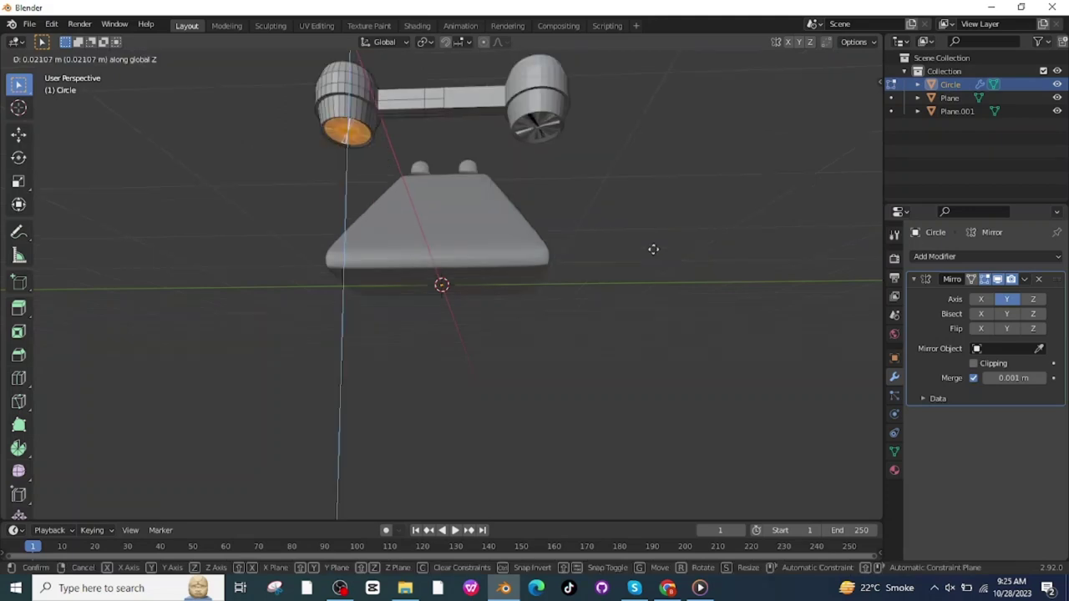
left_click(653, 249)
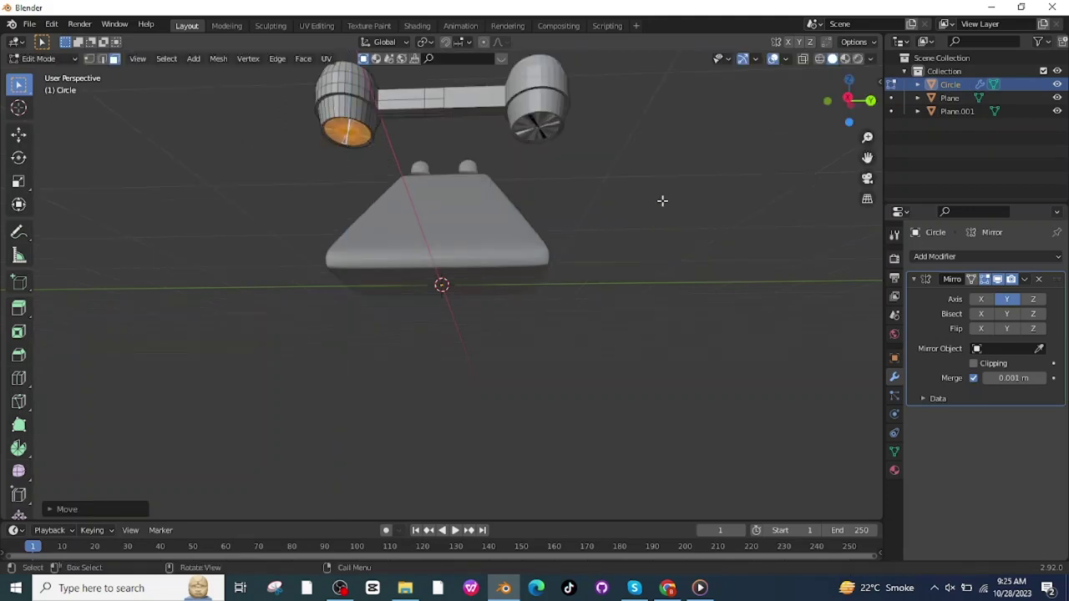
left_click(662, 200)
left_click(40, 58)
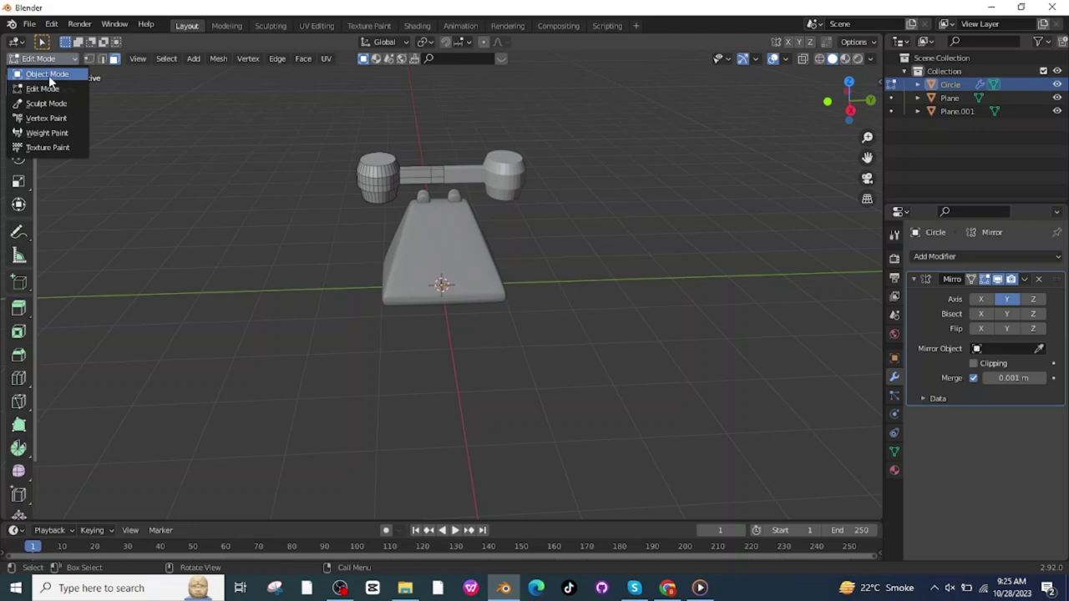
left_click(48, 75)
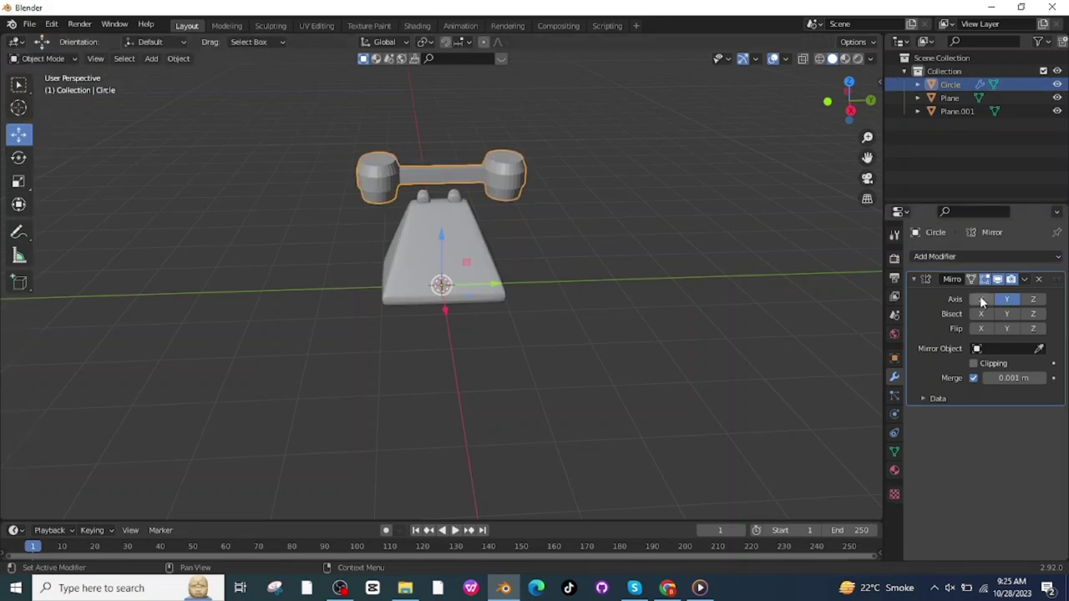
- Add a Subdivision Surface modifier with viewport level 2 to the handset and shade it smooth
left_click(968, 258)
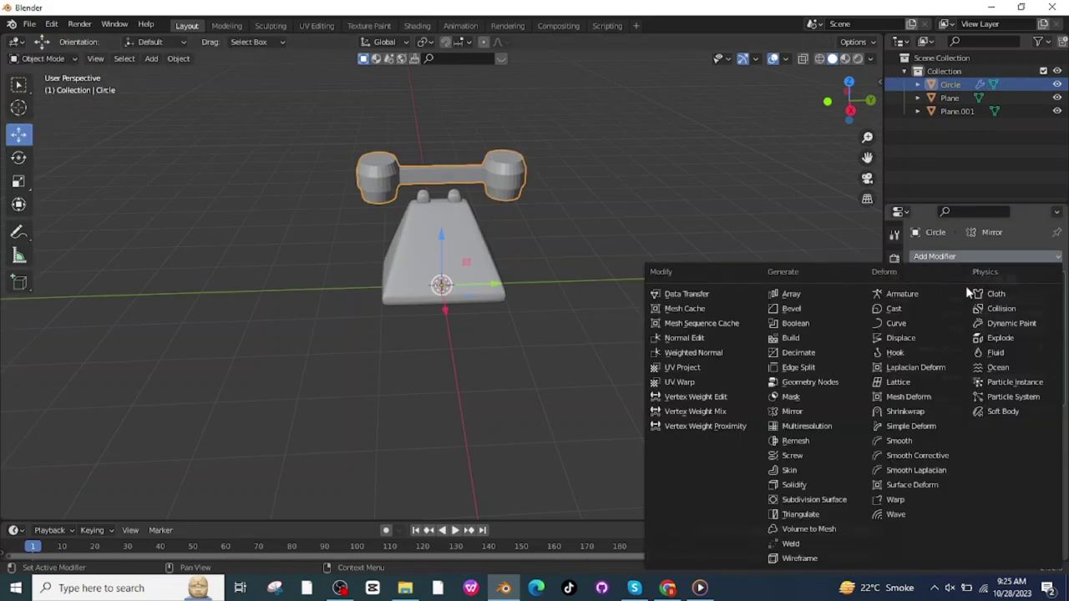
left_click(822, 498)
left_click(1044, 453)
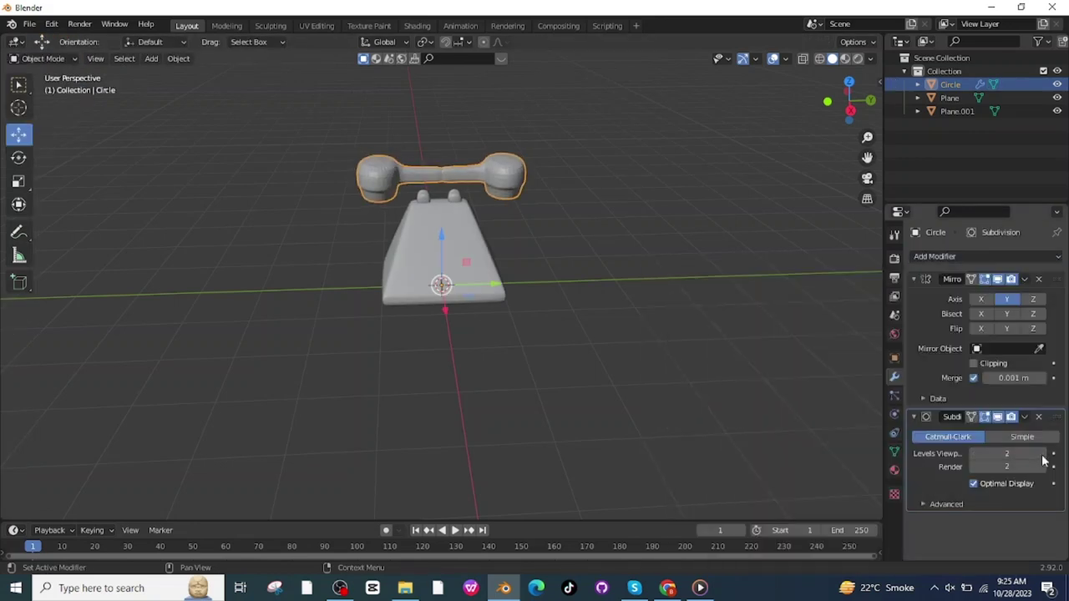
right_click(441, 156)
left_click(412, 174)
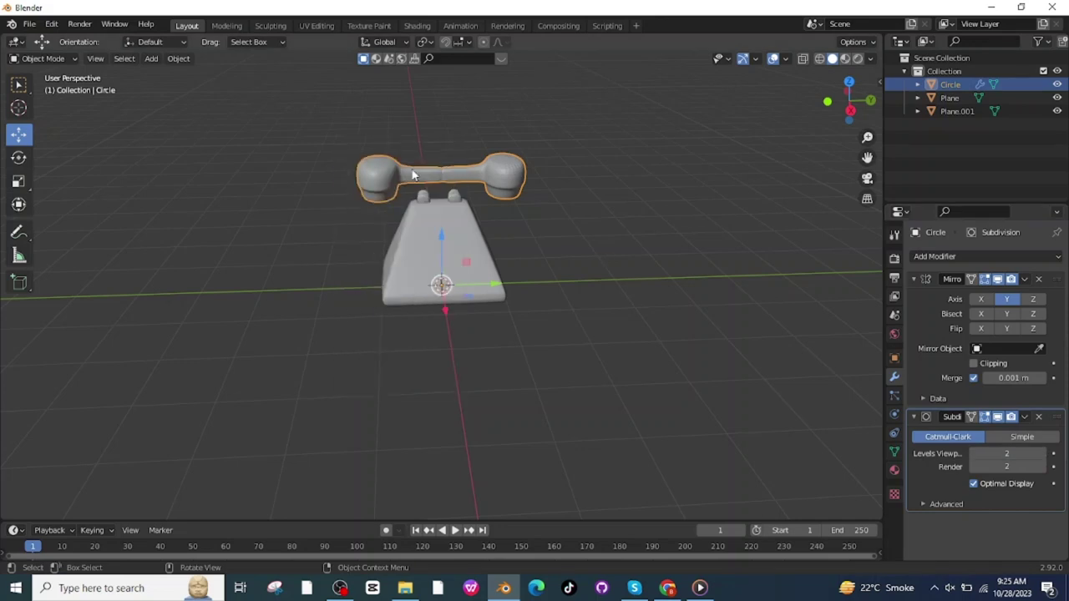
- Select the handset half's whole mesh in Edit Mode, scale it down, and shift it along Y until the halves join
left_click(44, 58)
left_click(49, 88)
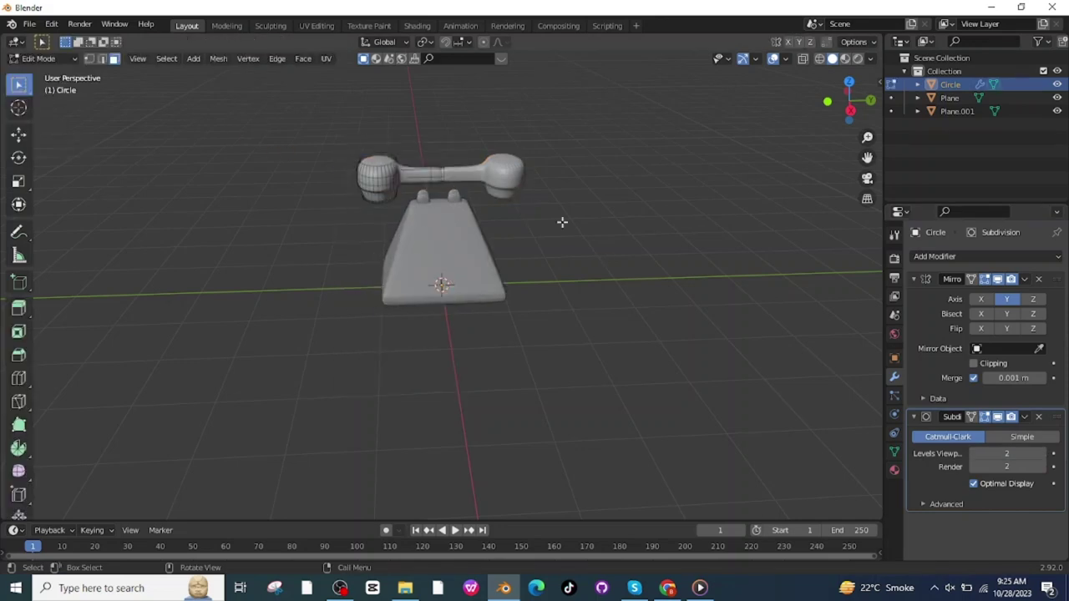
key("a")
key("g")
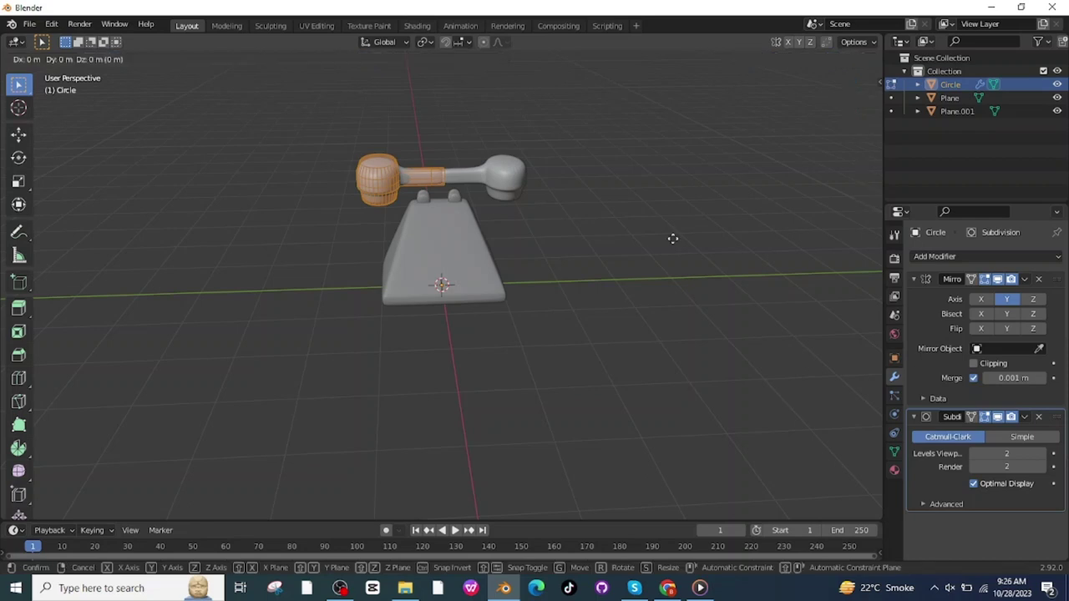
key("y")
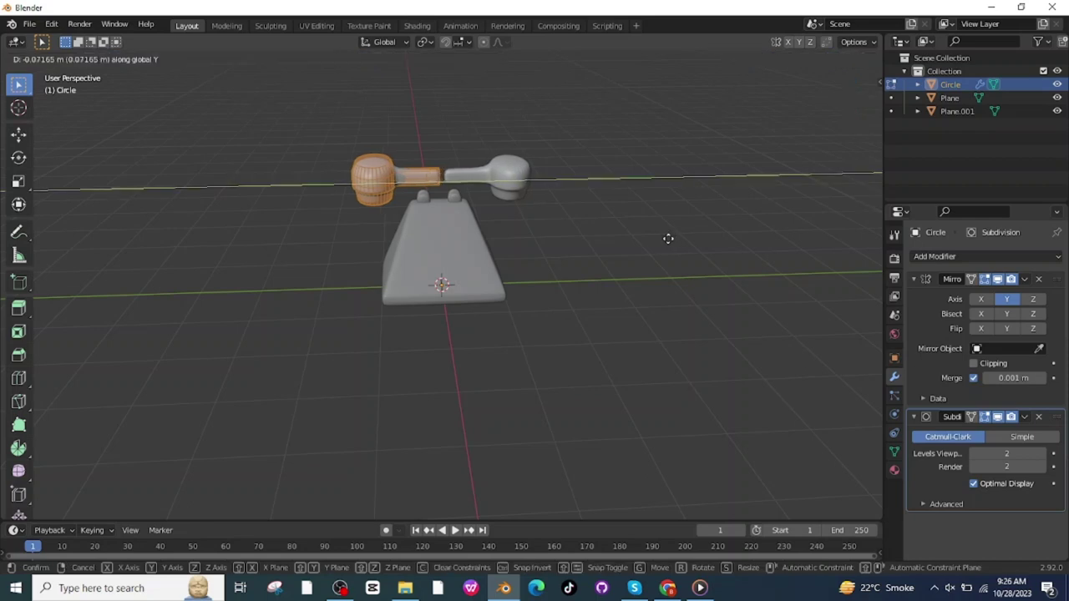
key("s")
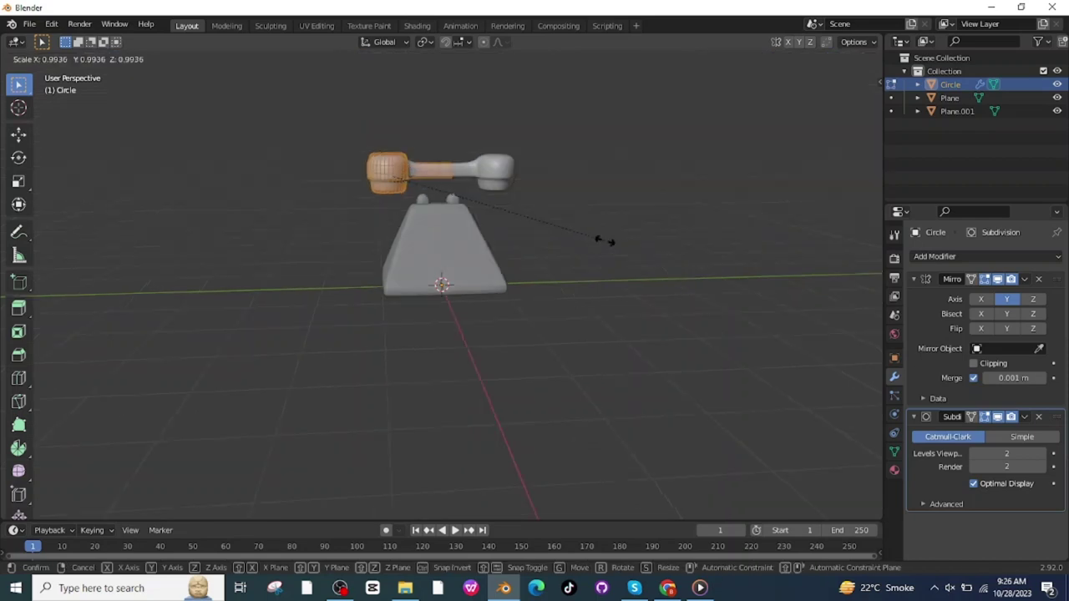
left_click(606, 239)
key("g")
key("y")
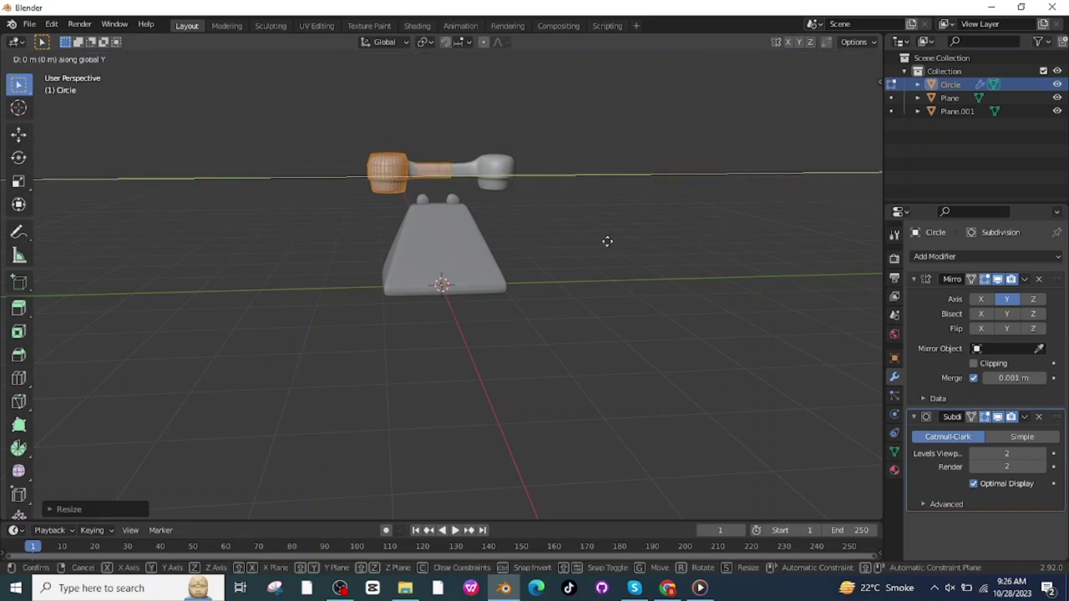
left_click(618, 237)
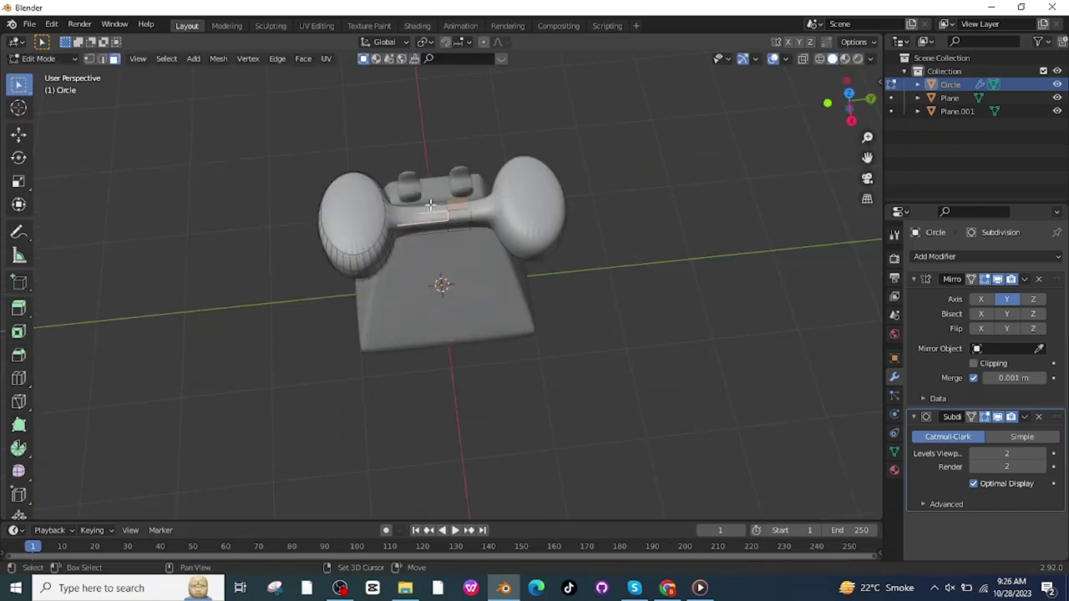
- Raise the underside faces of the handle's middle along Z by about 0.05 m and return to Object Mode
middle_click_drag(430, 204, 454, 157)
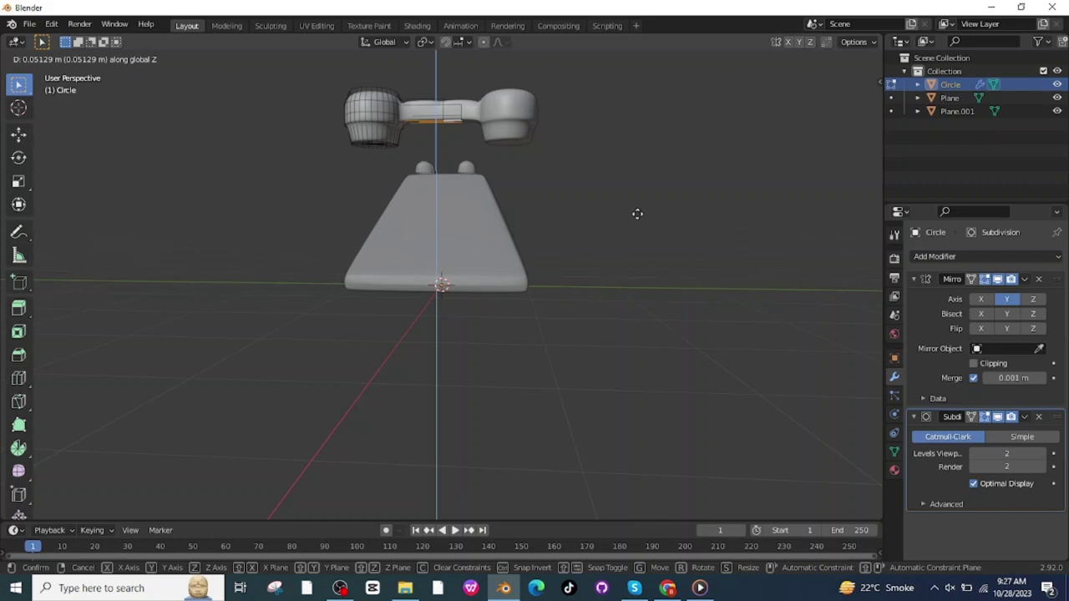
left_click(638, 211)
left_click(44, 58)
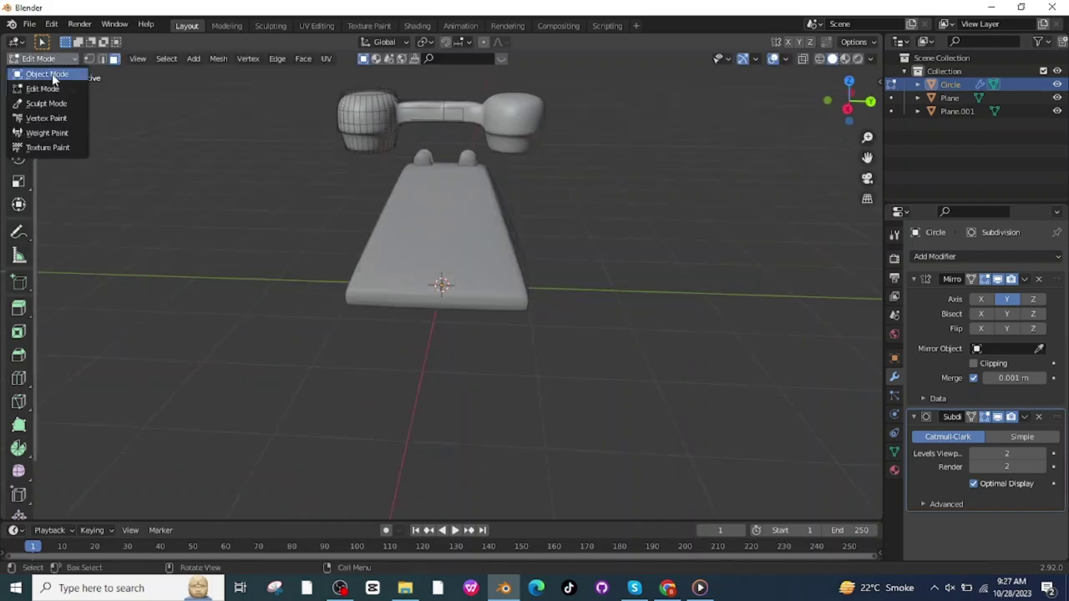
left_click(52, 77)
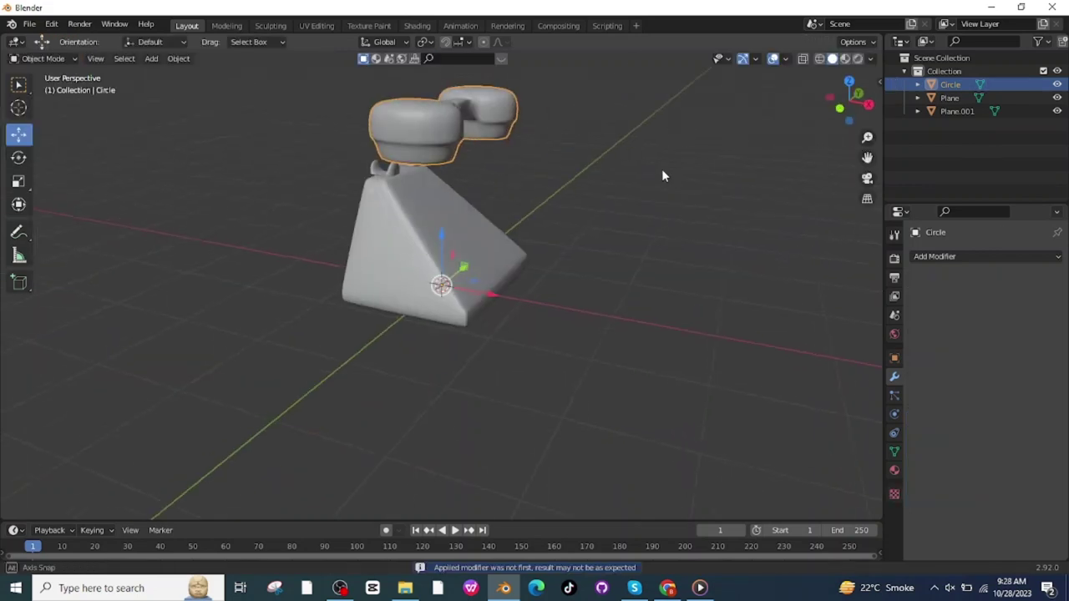
- Move the handset along X and Z so it sits on the rests on top of the body, and deselect it
middle_click_drag(661, 175, 507, 250)
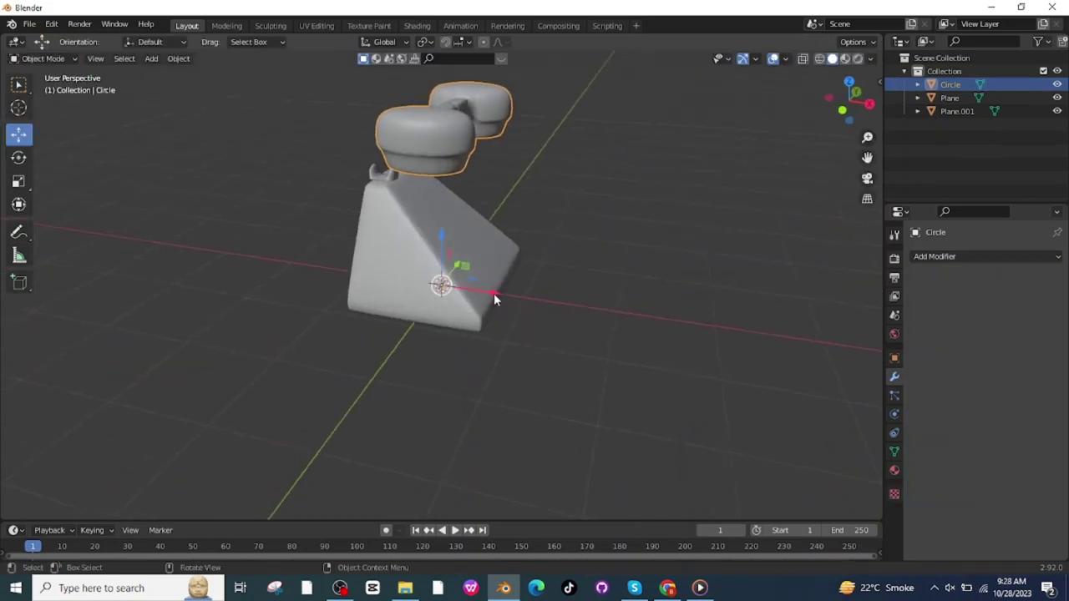
key("g")
key("x")
left_click(443, 283)
key("g")
key("z")
mouse_move(443, 283)
middle_mouse_down()
mouse_move(300, 271)
mouse_move(463, 279)
middle_mouse_up()
left_click(441, 285)
left_click(714, 208)
middle_click_drag(574, 208, 638, 229)
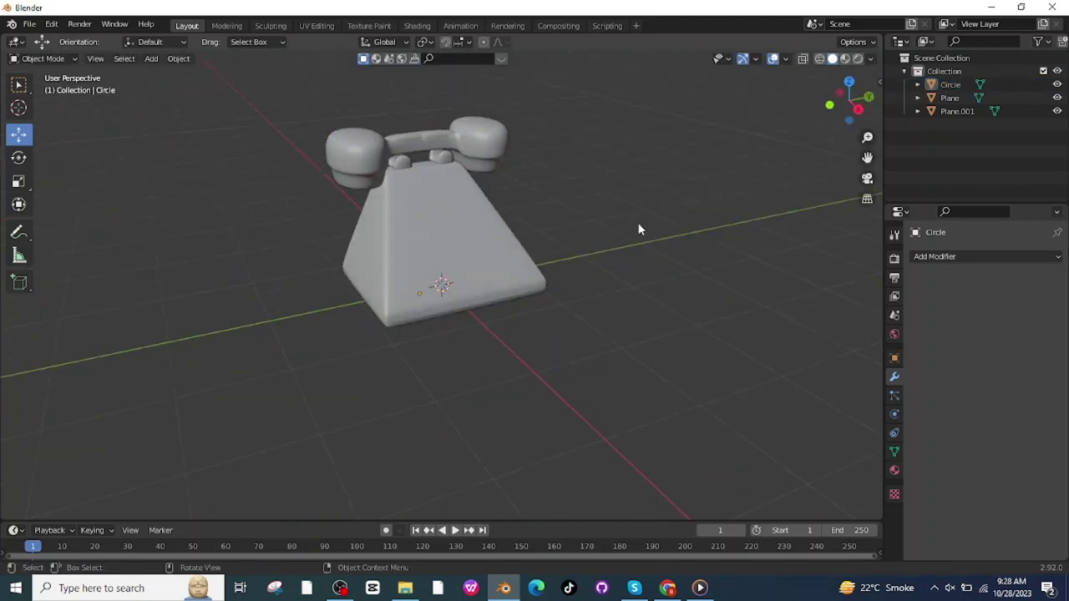
- Add a mesh circle and place it on the ground in front of the telephone body
left_click(151, 58)
mouse_move(203, 73)
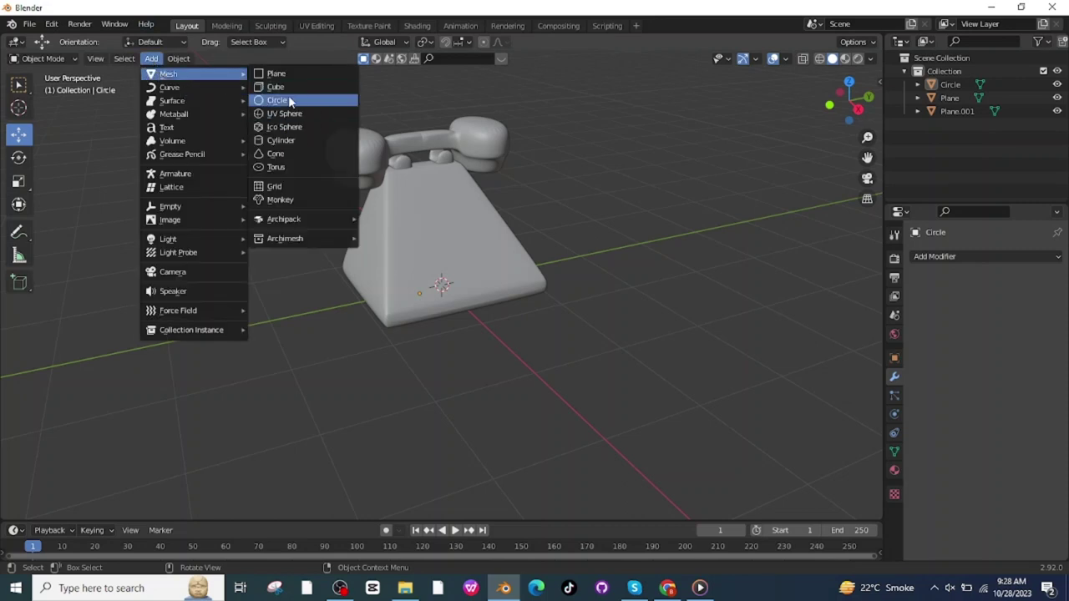
left_click(276, 104)
key("g")
left_click(542, 419)
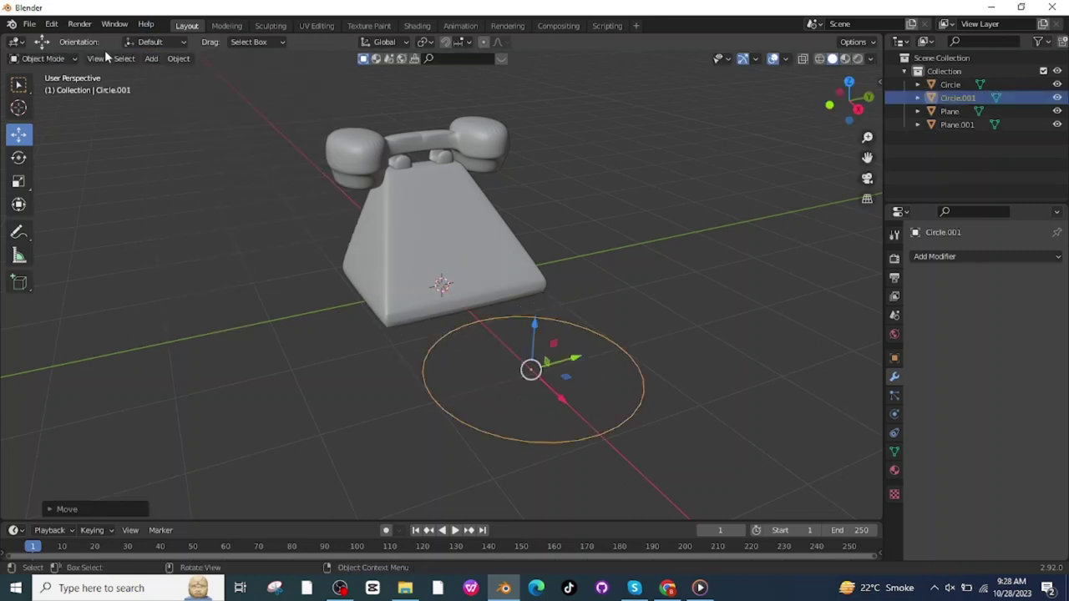
- In Edit Mode, fill the new circle with a face and scale it down
left_click(63, 60)
left_click(41, 88)
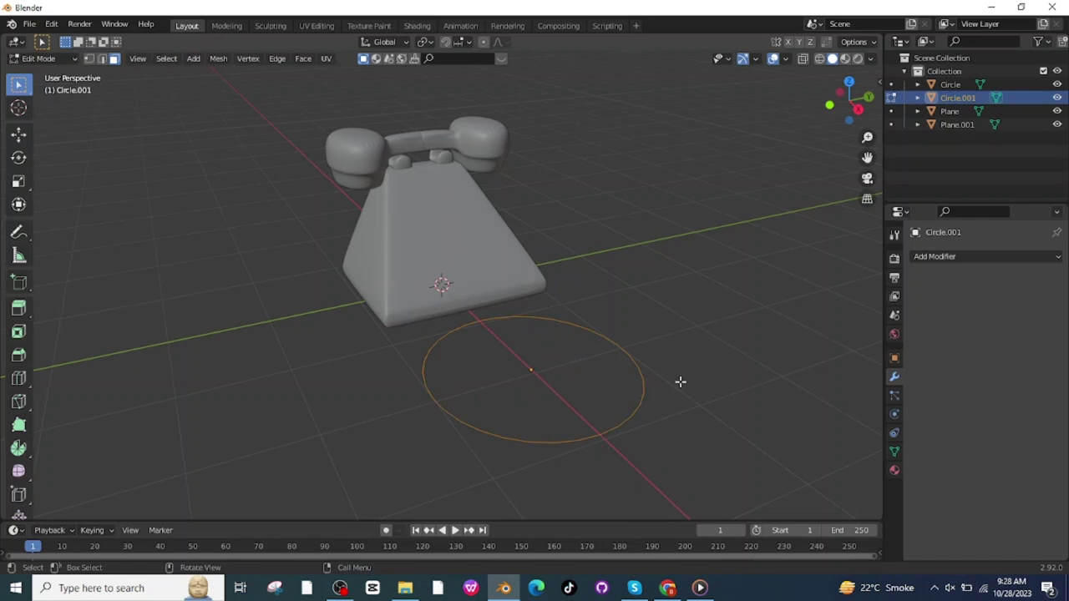
key("f")
middle_click_drag(696, 377, 716, 408)
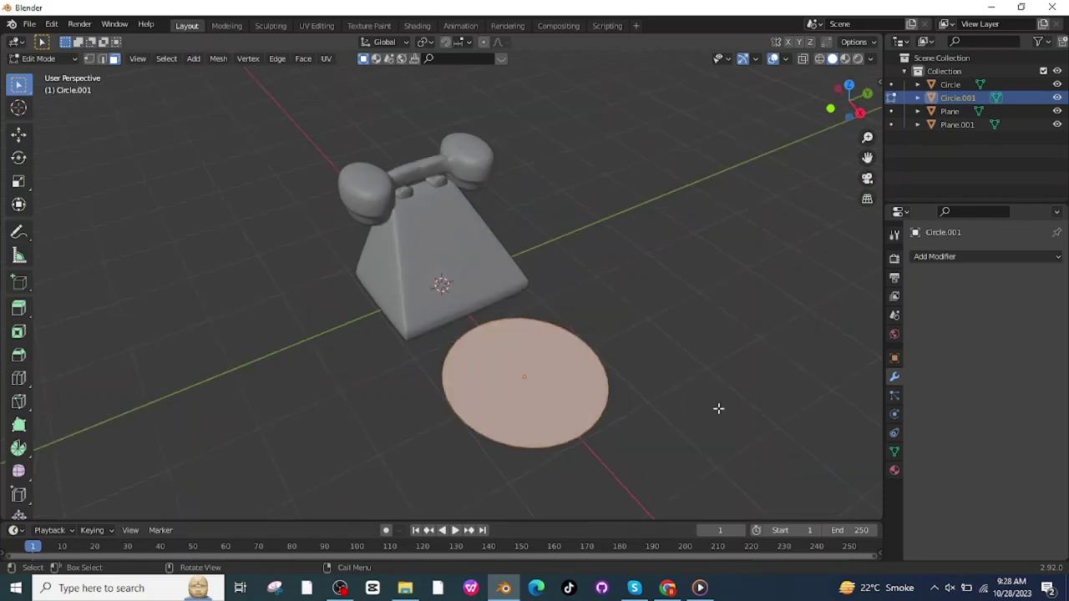
key("s")
left_click(685, 393)
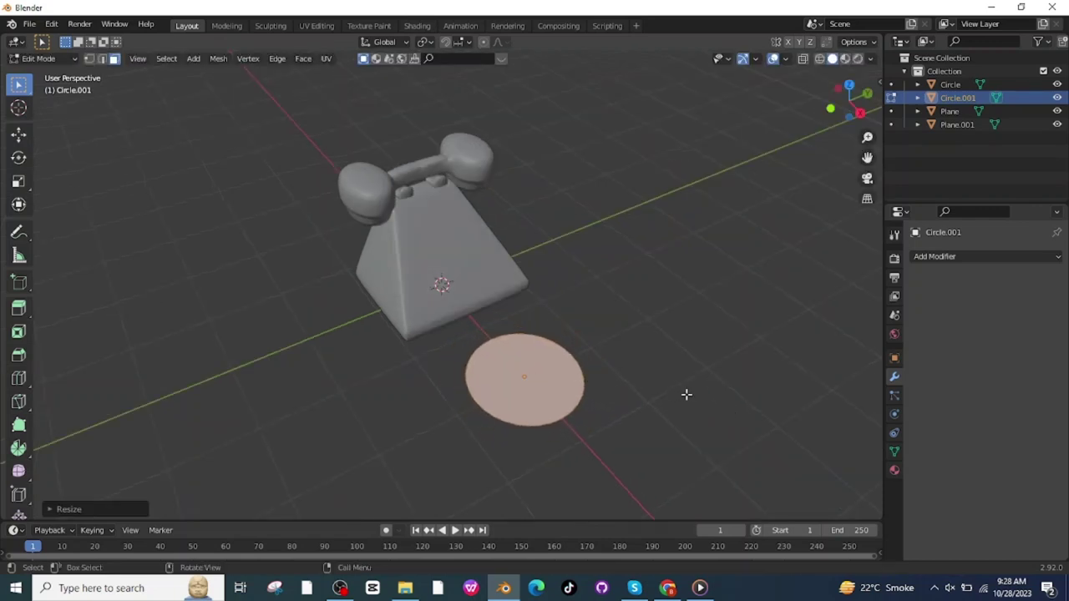
- Extrude the filled circle upward into a thin disc and return to Object Mode
key("e")
left_click(648, 325)
middle_click_drag(649, 326, 626, 281)
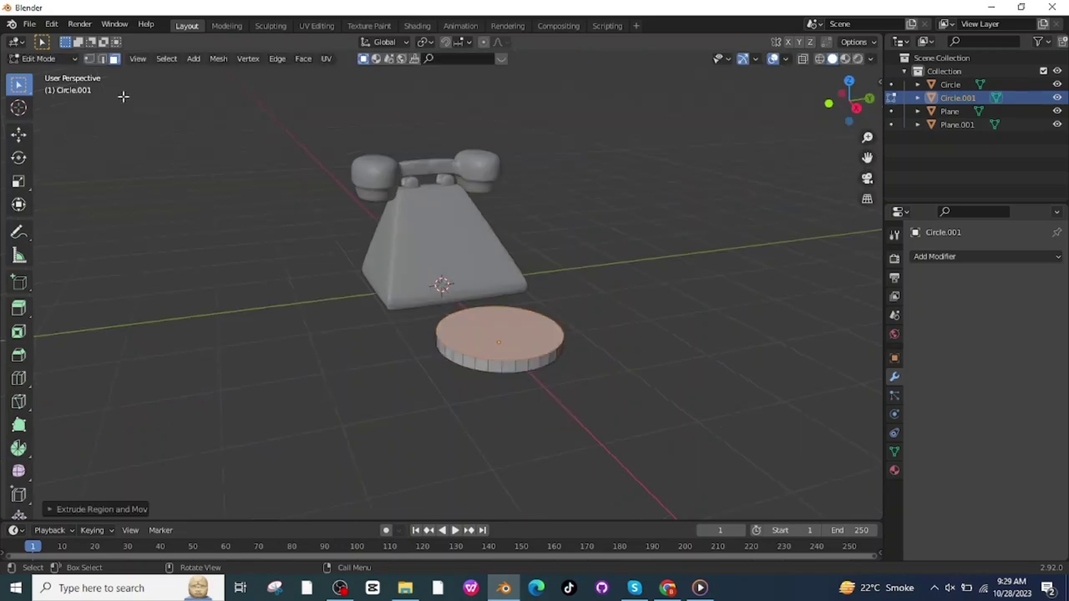
left_click(56, 61)
left_click(47, 73)
- Bevel the disc's edges by 0.1 m with 5 segments, apply the modifier and shade the disc smooth
left_click(960, 256)
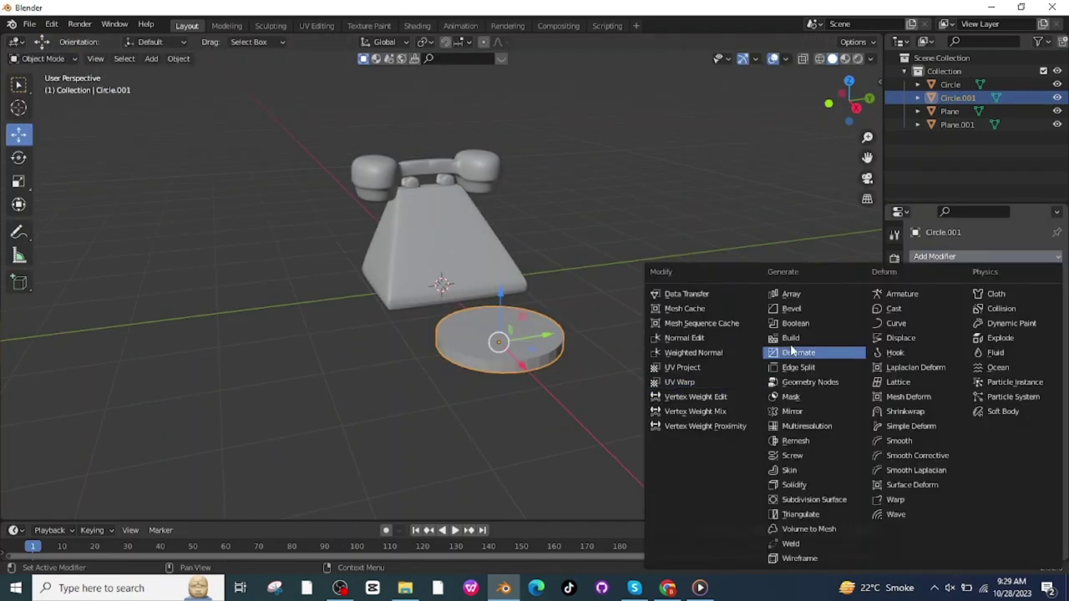
left_click(800, 309)
left_click(1042, 346)
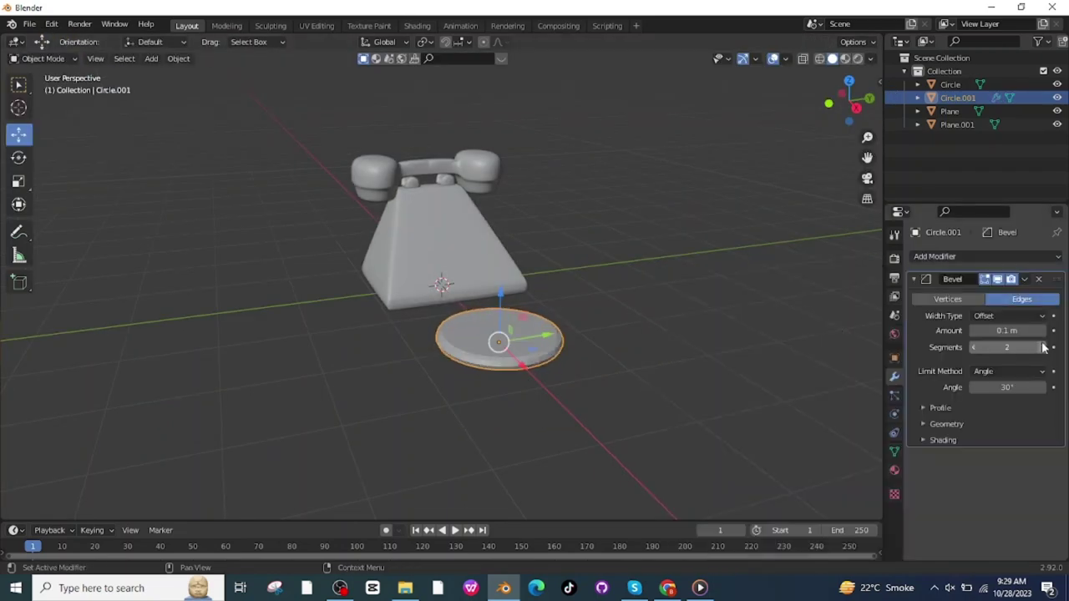
left_click(1042, 346)
left_click(1042, 347)
left_click(1042, 347)
right_click(481, 342)
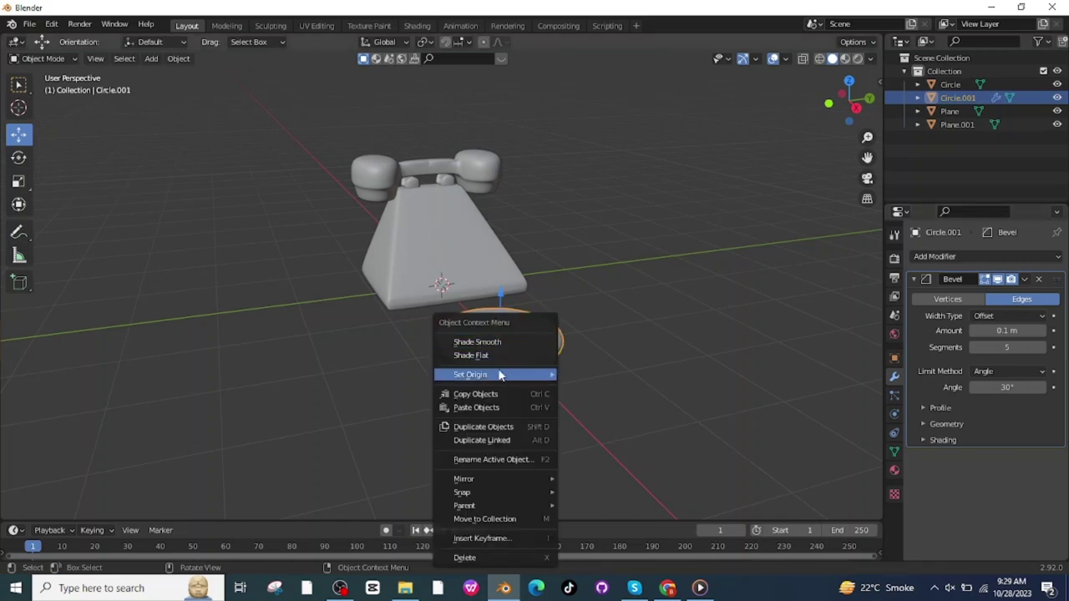
left_click(482, 342)
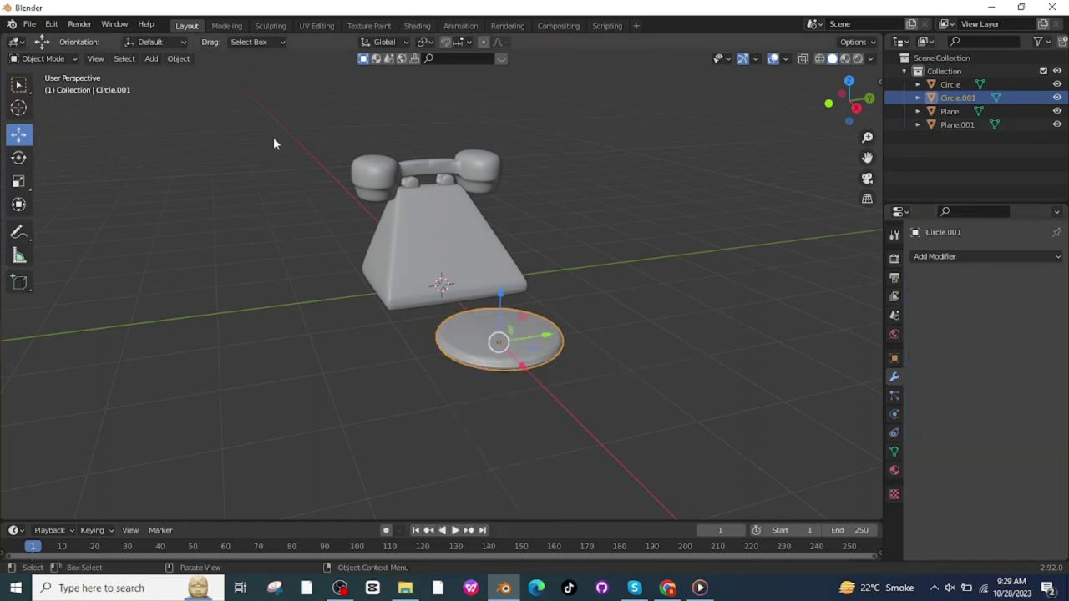
- Add a mesh cylinder, move it along X to the disc's centre in top view and scale it to about 0.25
left_click(151, 59)
mouse_move(171, 75)
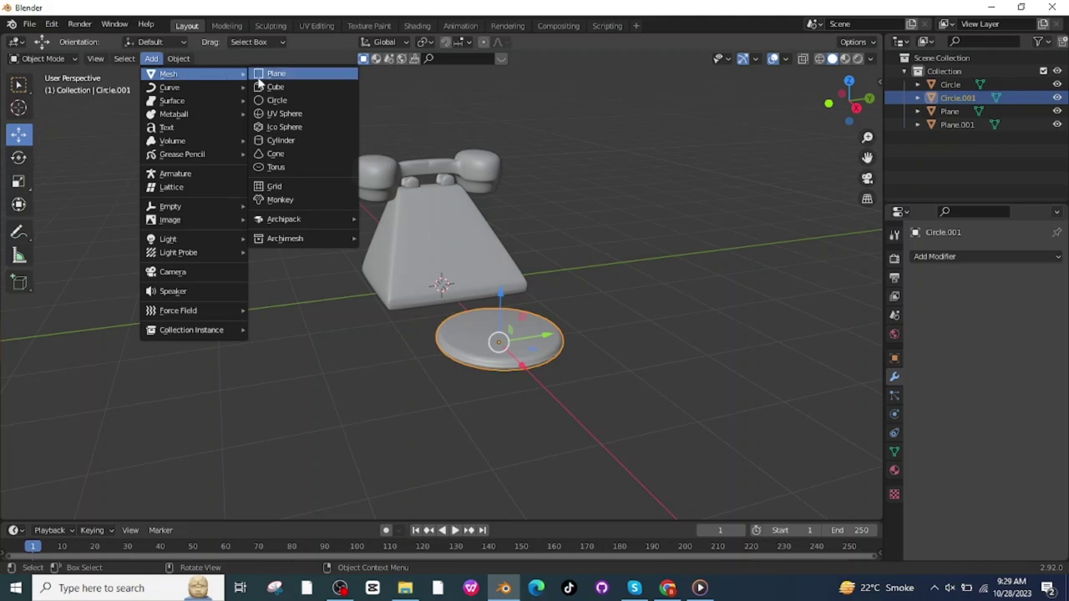
left_click(282, 142)
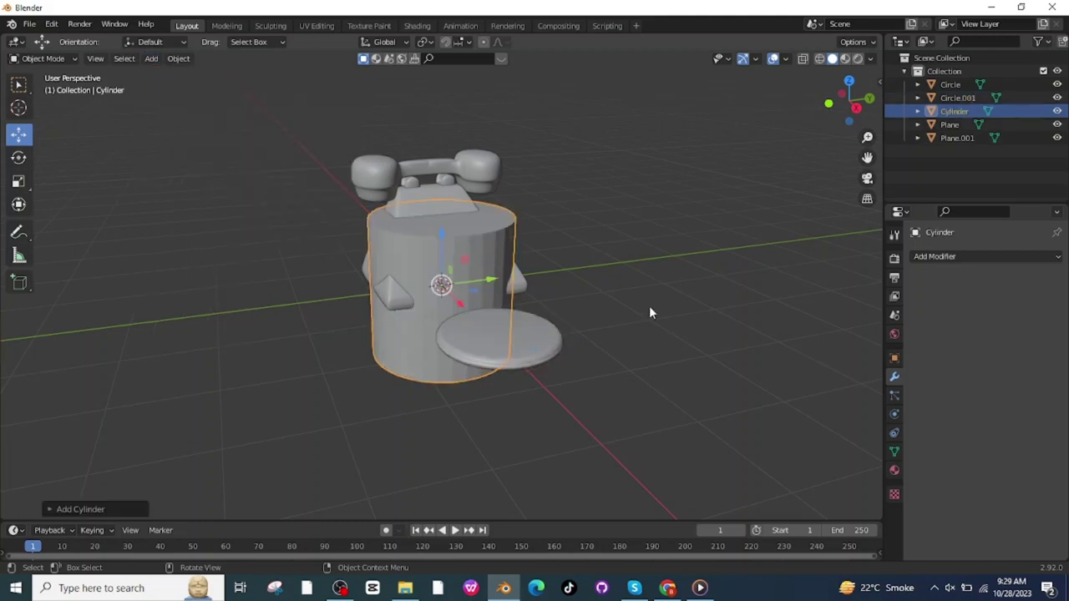
key("KP_7")
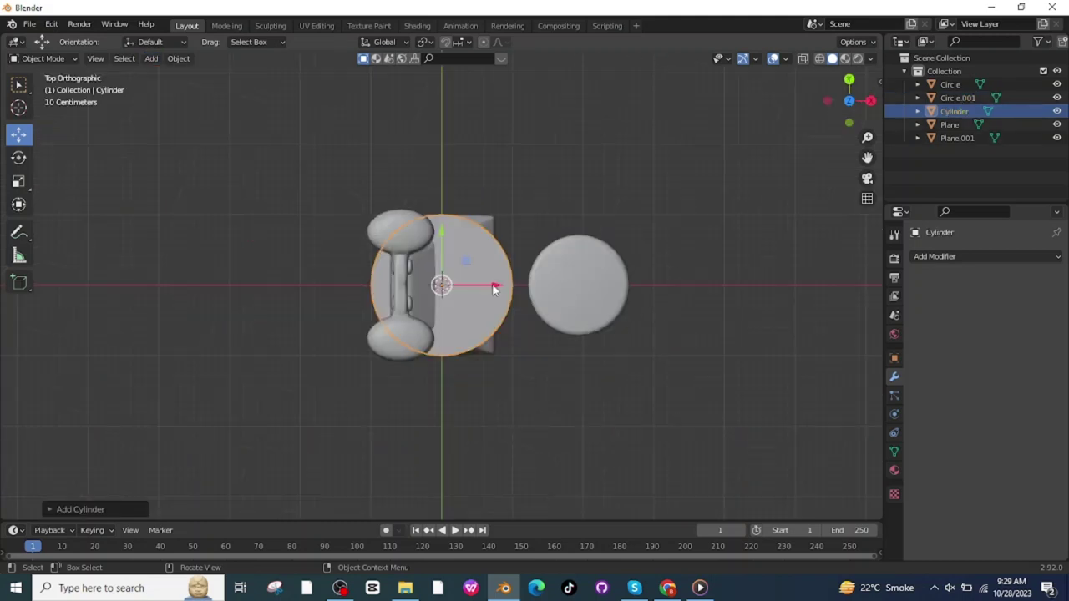
left_click_drag(494, 287, 636, 307)
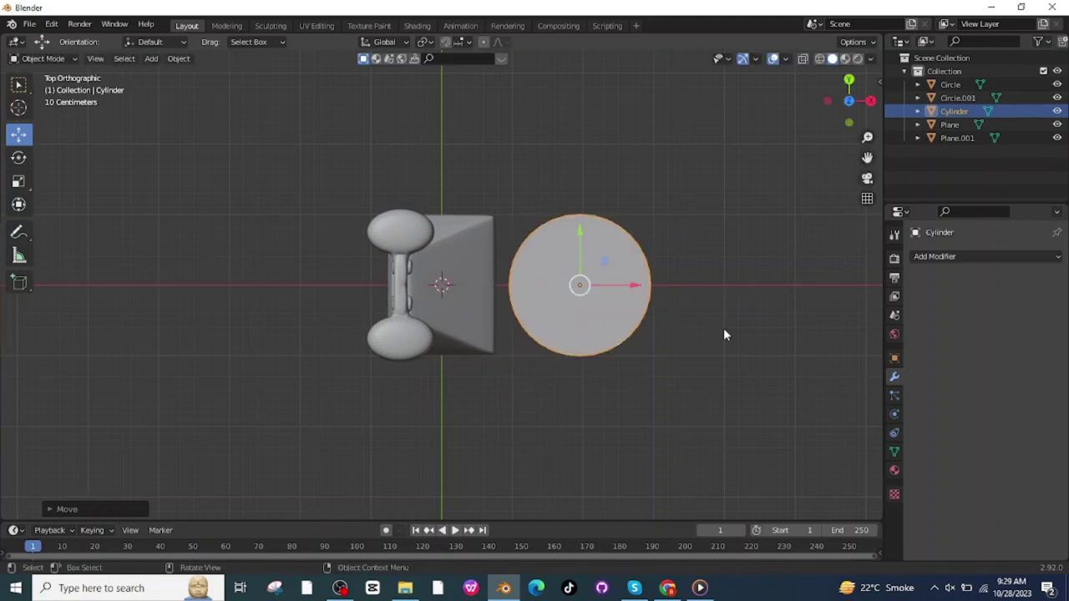
key("s")
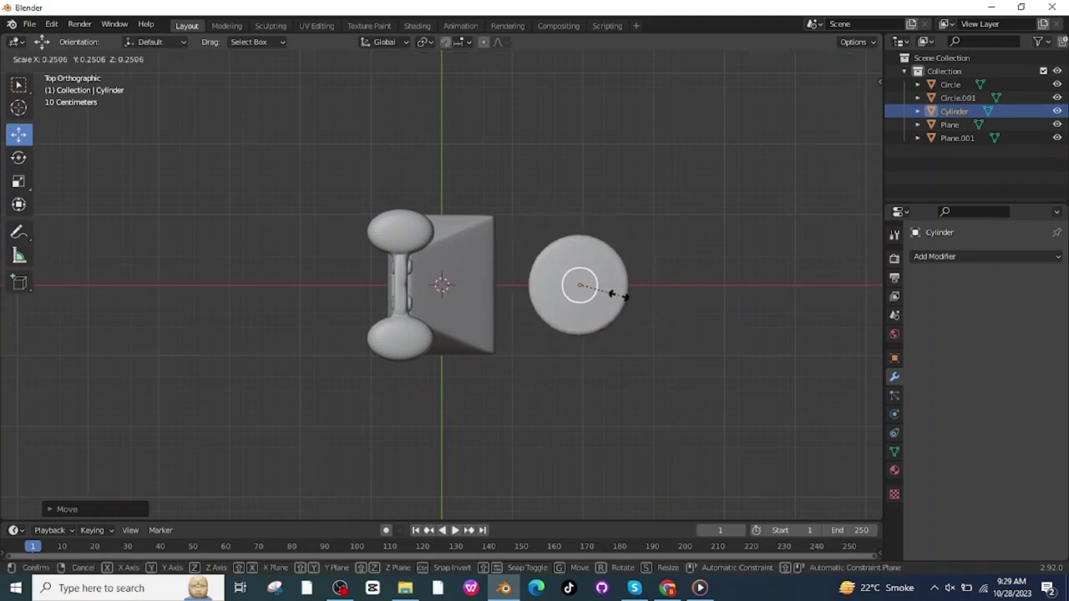
left_click(616, 291)
- Duplicate the small cylinder and place the copies side by side along the disc's rim nearest the telephone body
scroll(715, 361, "up", 1)
key("shift+d")
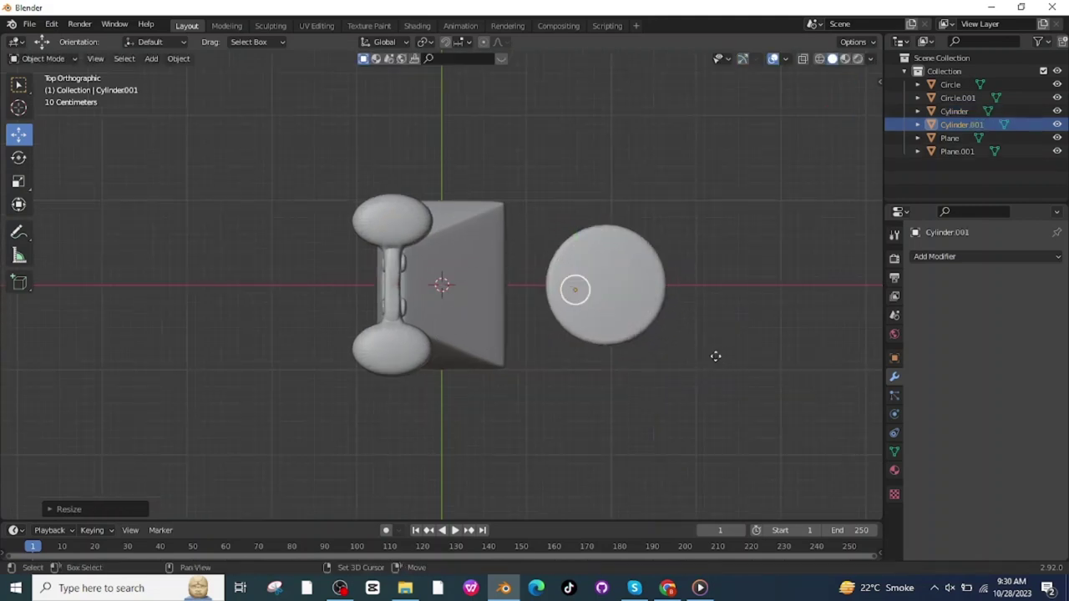
right_click(715, 356)
left_click_drag(576, 242, 590, 199)
middle_click_drag(590, 199, 679, 379)
key("shift+d")
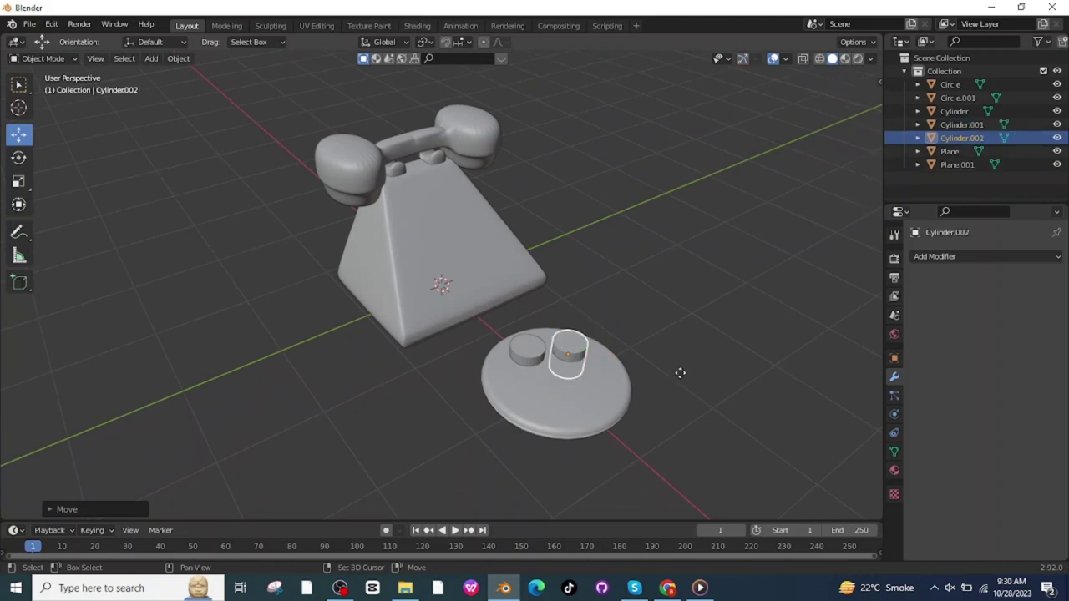
right_click(680, 379)
key("shift+d")
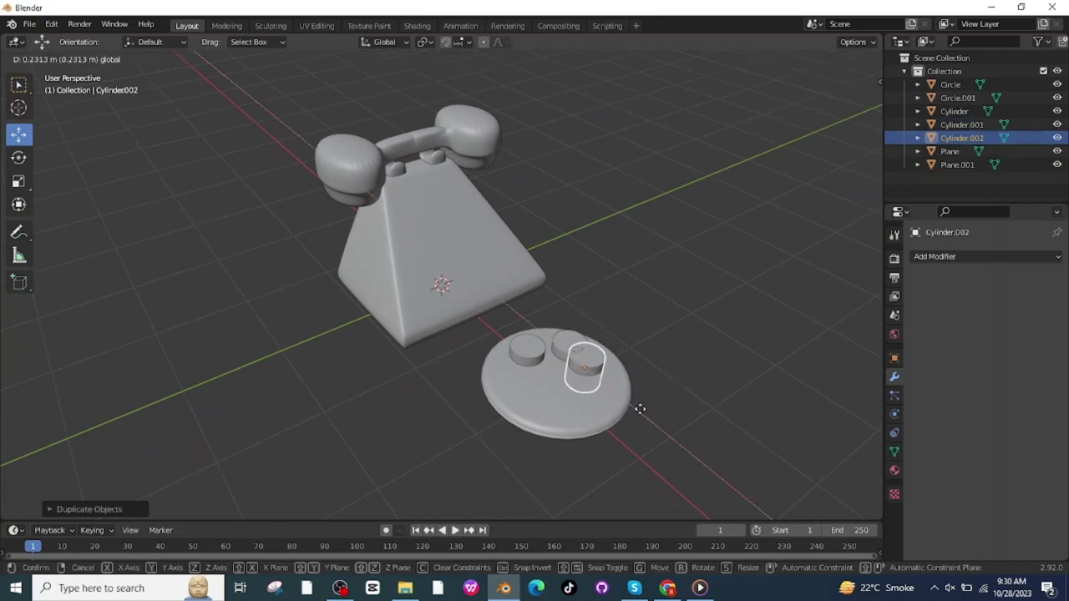
left_click(644, 413)
scroll(612, 354, "down", 2)
key("shift")
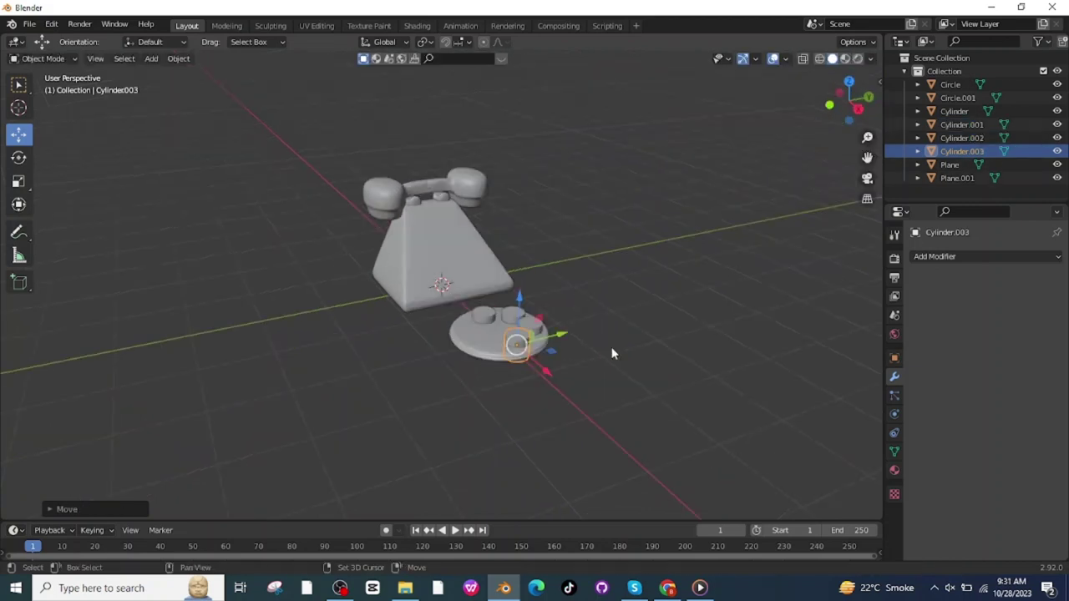
- Keep duplicating the small cylinder and space the copies evenly around the rest of the disc's rim
key("shift+d")
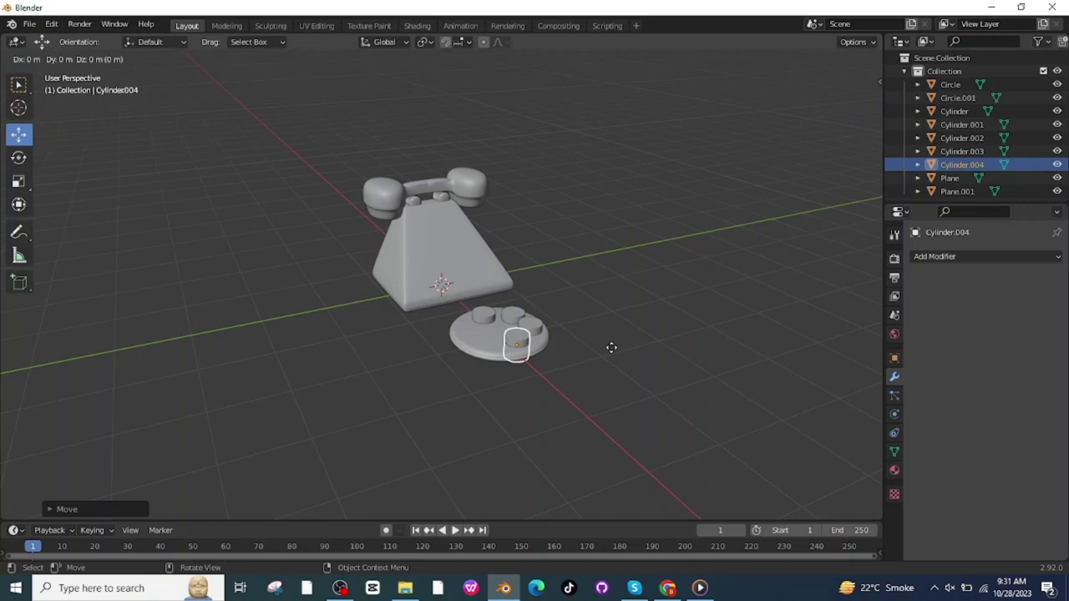
left_click(611, 347)
key("shift+d")
middle_click_drag(610, 353, 501, 393)
left_click(592, 377)
left_click(459, 395)
left_click_drag(506, 396, 513, 396)
middle_click_drag(513, 396, 576, 351)
left_click(546, 362)
left_click_drag(578, 331, 587, 322)
left_click(504, 387)
left_click_drag(532, 411, 540, 419)
key("shift+d")
key("shift+d")
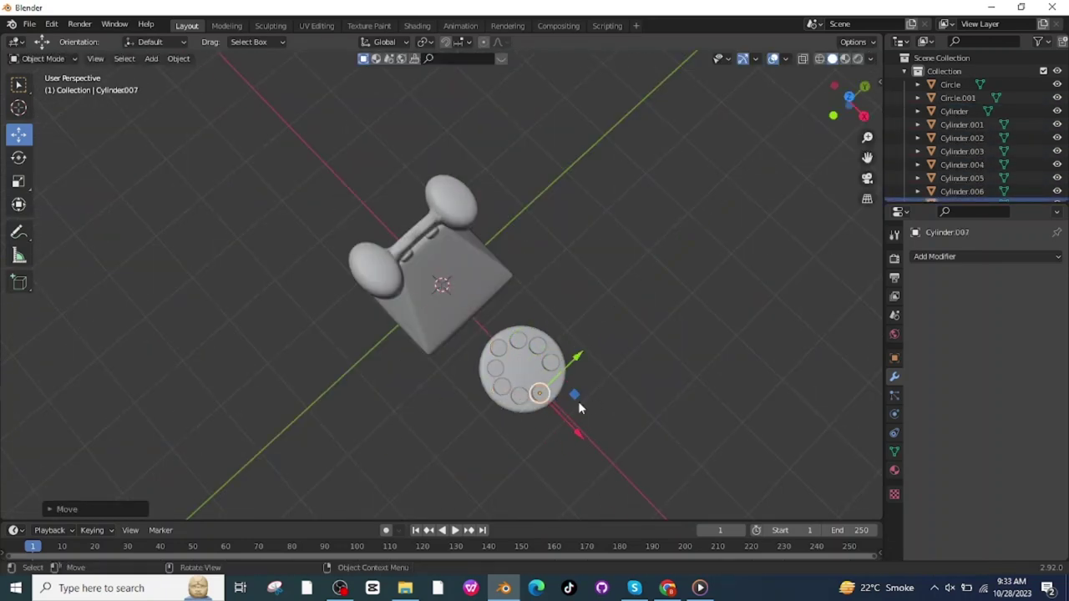
- Duplicate the last cylinder once more and move the copy along Y to fill the gap in the ring
key("shift+d")
left_click_drag(585, 351, 598, 337)
left_click(598, 337)
middle_click_drag(598, 337, 635, 389)
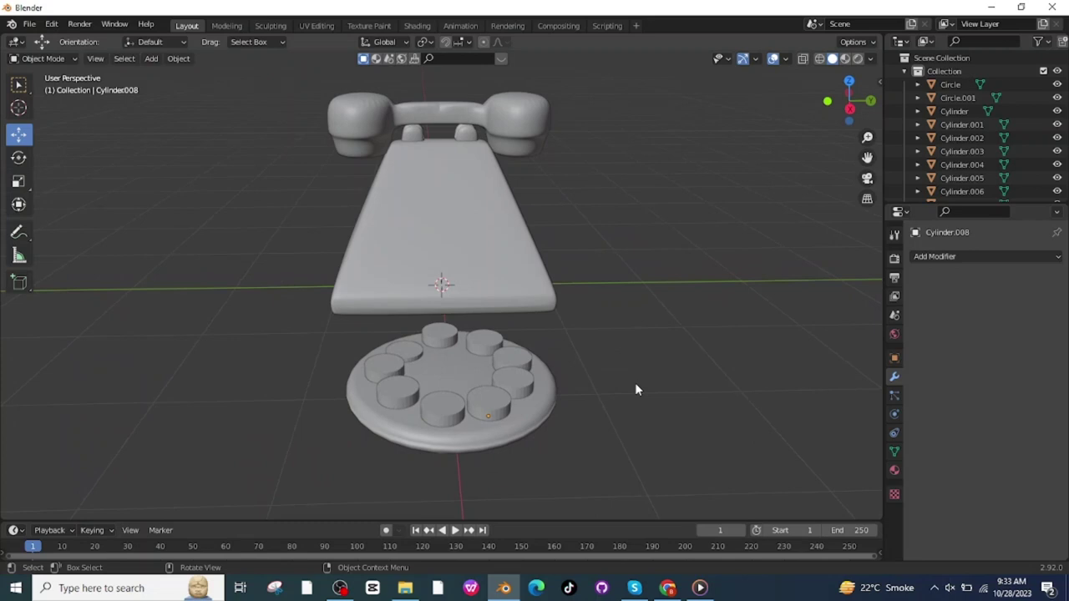
- Apply all transforms to the last cylinder placed at the disc's front rim
left_click(498, 408)
left_click(179, 58)
mouse_move(201, 127)
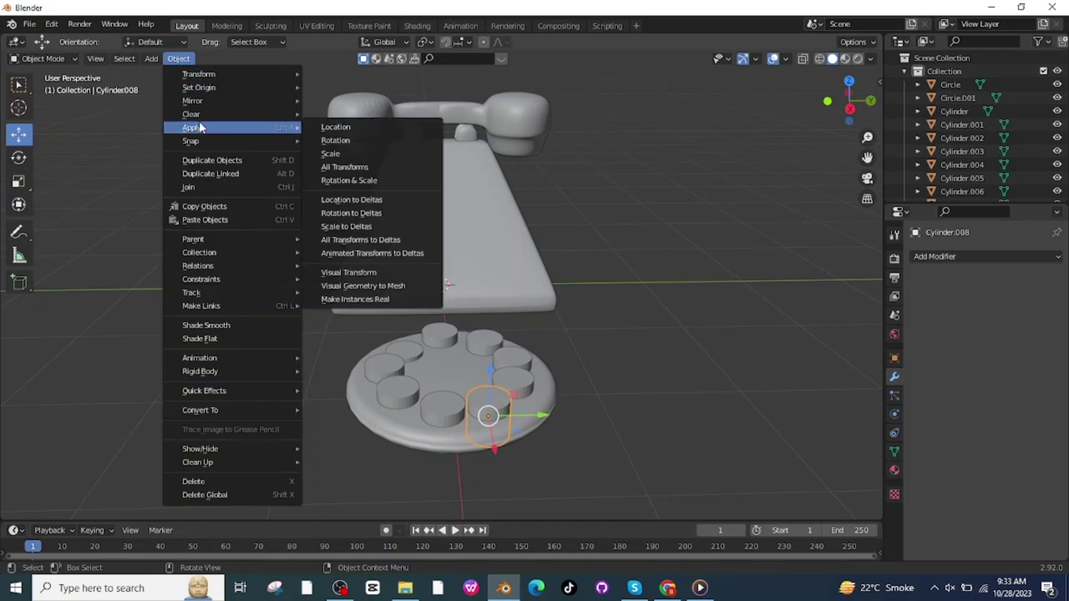
left_click(354, 167)
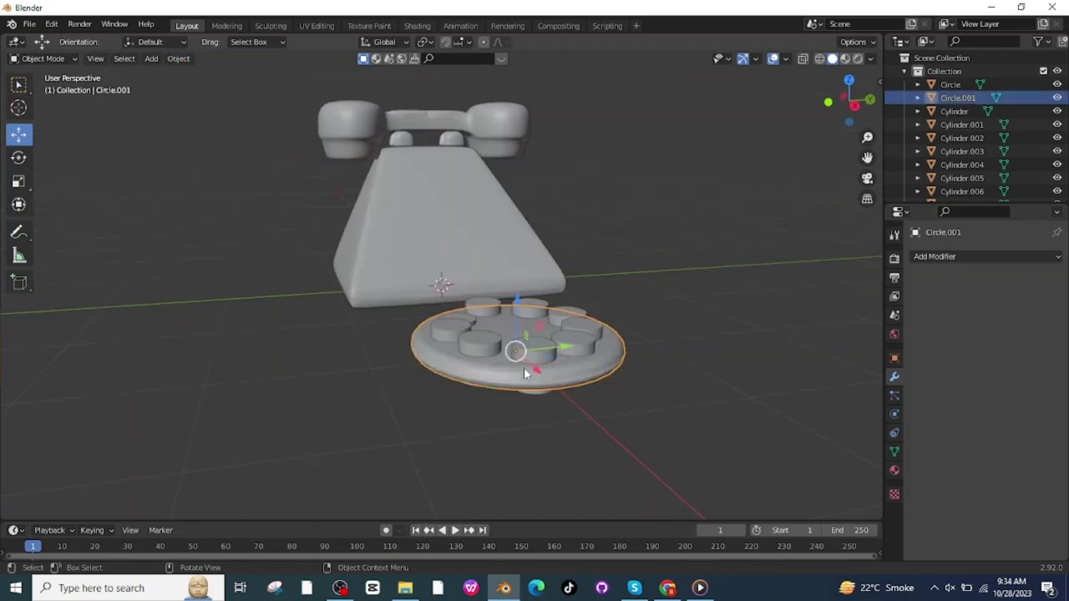
- Cut the first finger hole in the disc with a Boolean Difference using Cylinder.008, and apply the modifier
left_click(963, 257)
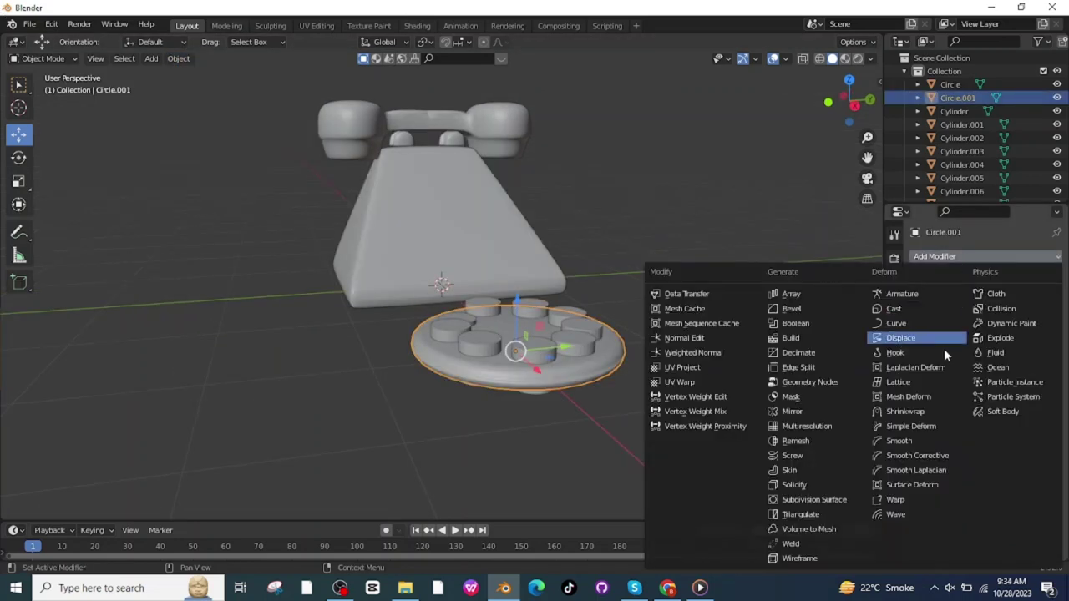
left_click(795, 323)
left_click(1040, 333)
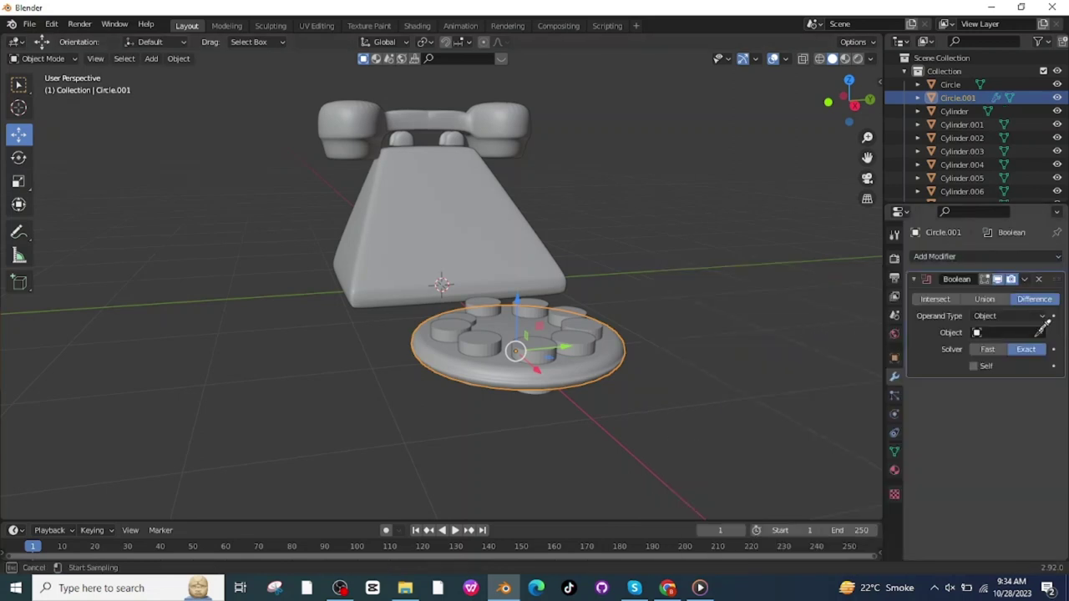
left_click(543, 374)
middle_click_drag(543, 374, 511, 430)
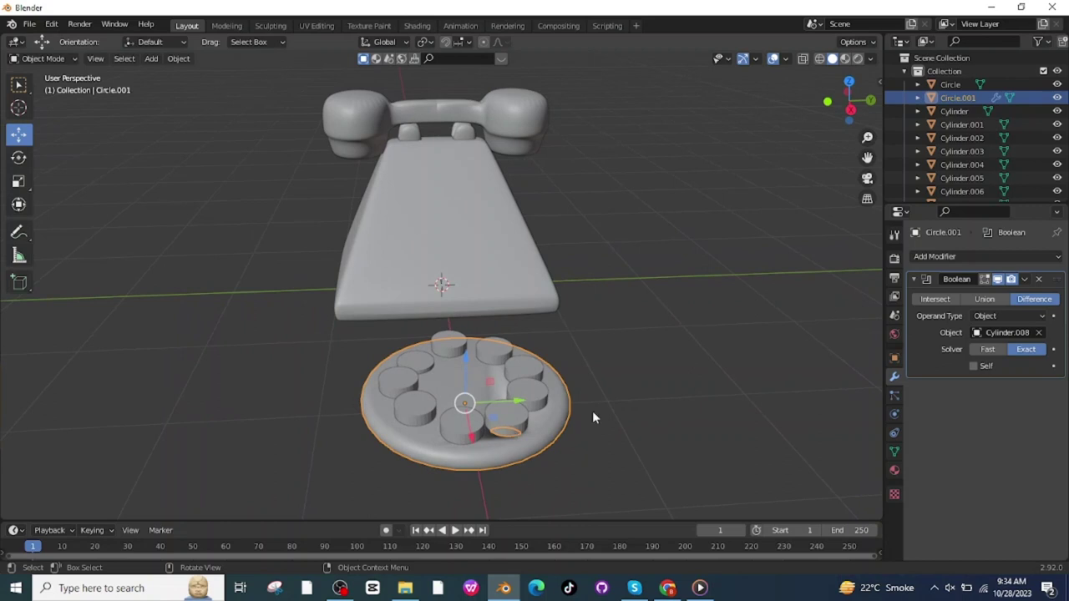
left_click(1025, 279)
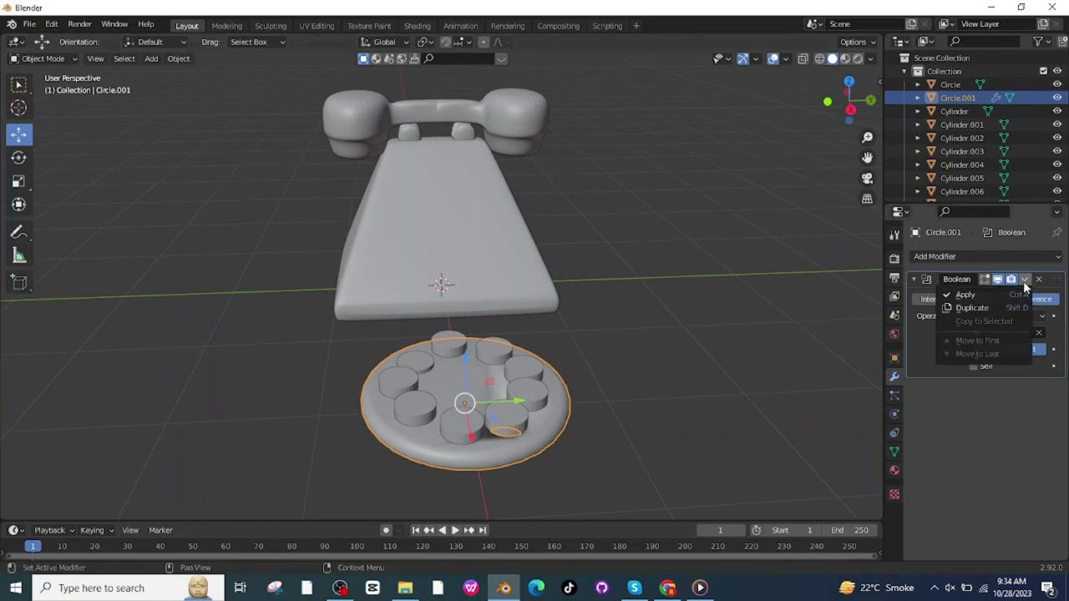
left_click(972, 307)
- Lift the first cutter cylinder out of its hole along Z and delete it
left_click(513, 404)
left_click_drag(441, 237, 451, 187)
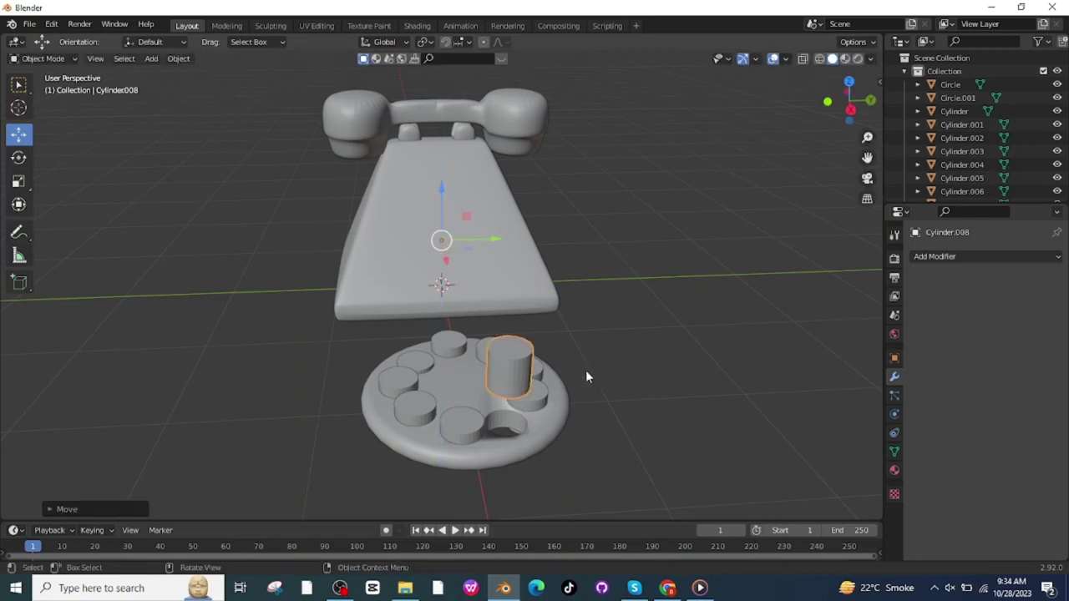
middle_click_drag(585, 377, 571, 409)
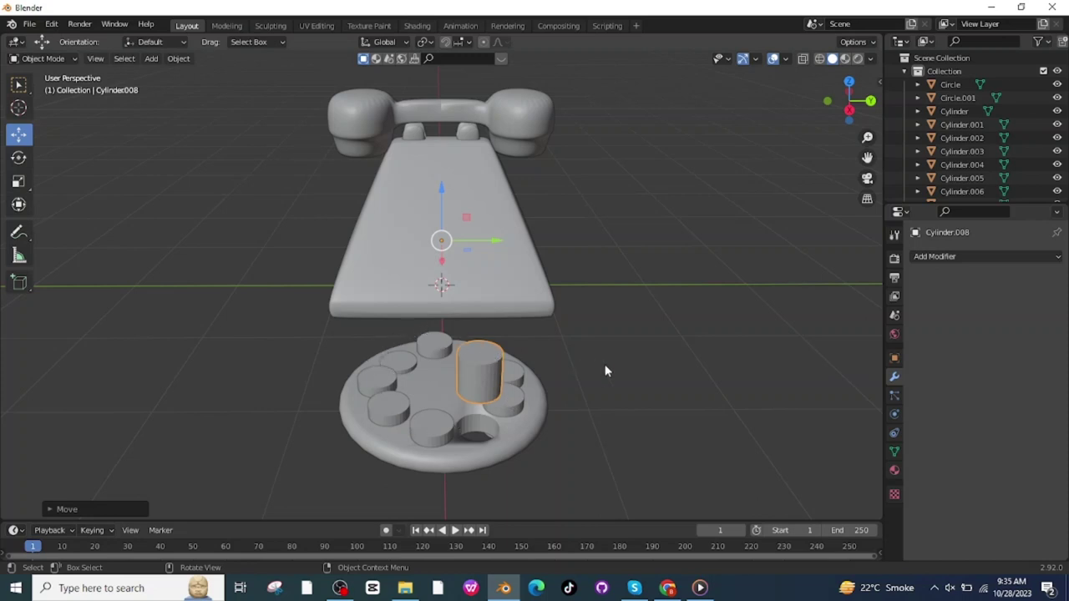
key("Delete")
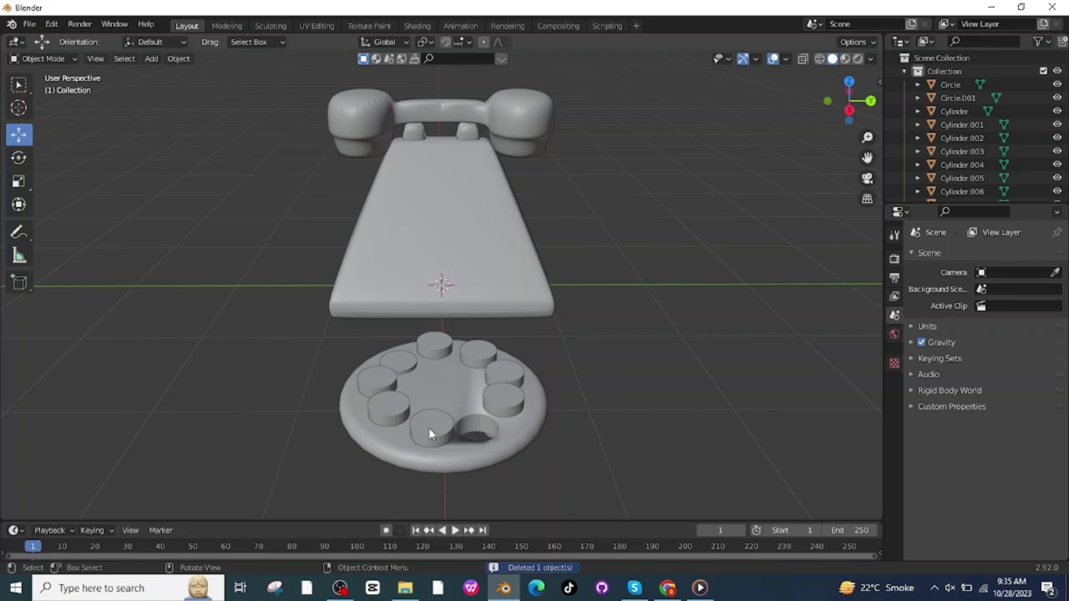
- Apply all transforms to the front cylinder next to the first finger hole
left_click(428, 430)
left_click(179, 59)
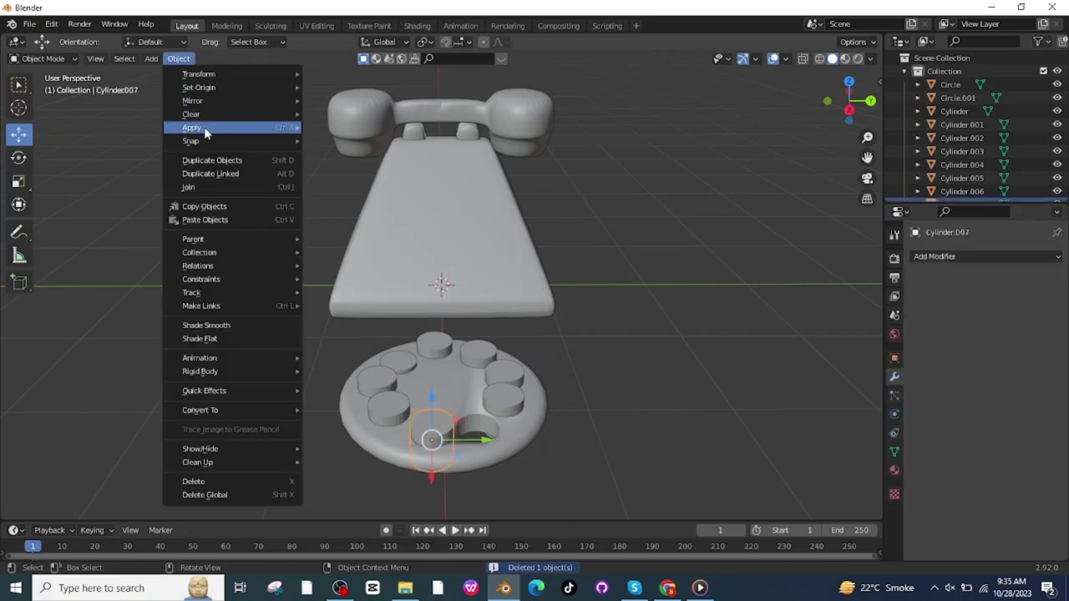
mouse_move(207, 128)
left_click(356, 168)
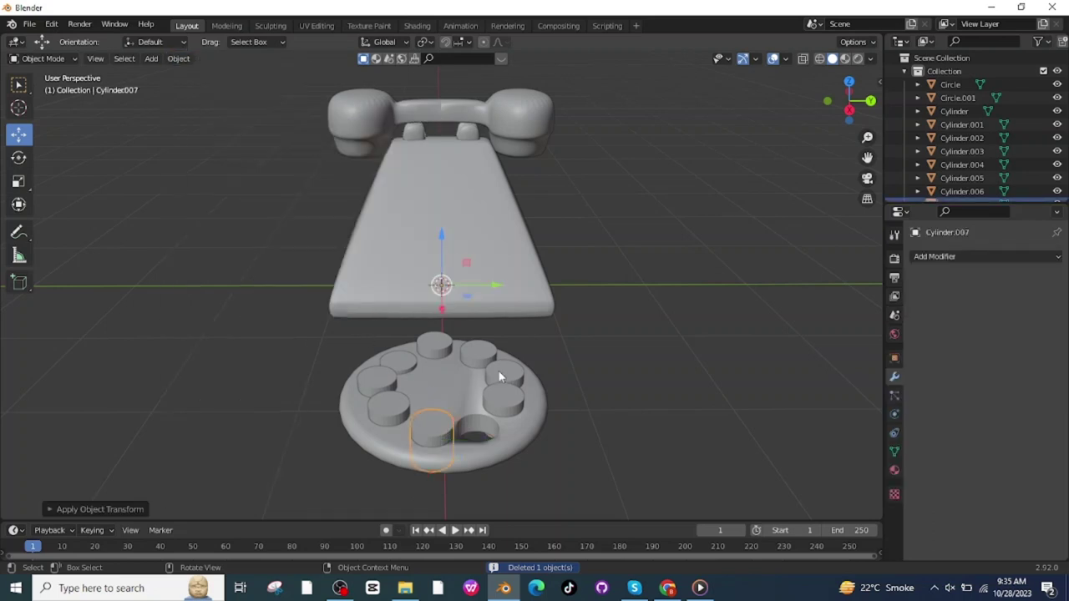
- Cut the second finger hole in the disc with a Boolean Difference using Cylinder.007, and apply the modifier
left_click(505, 444)
left_click(970, 259)
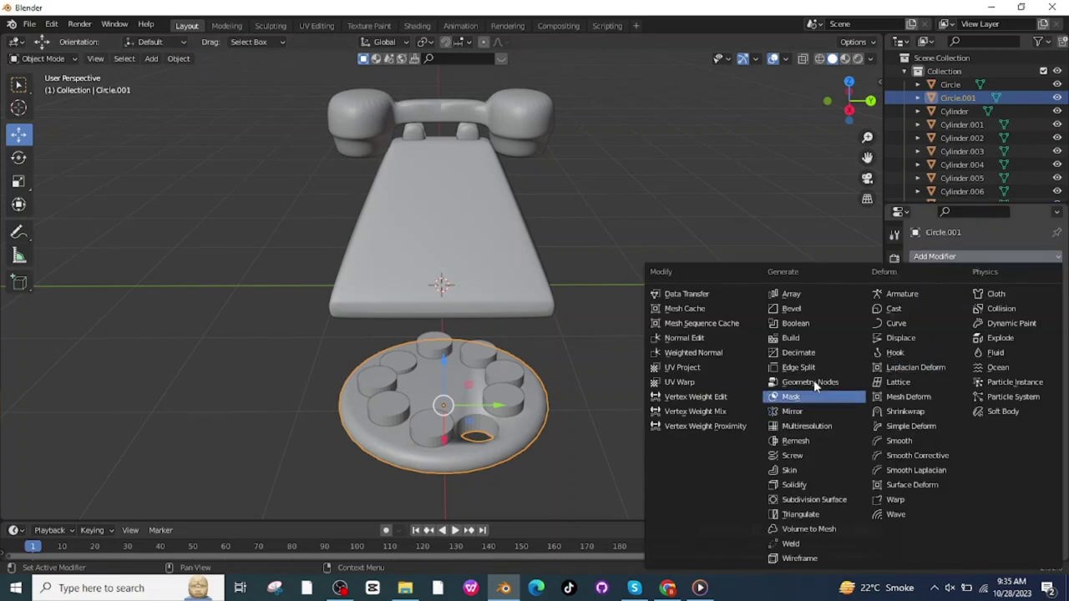
left_click(804, 324)
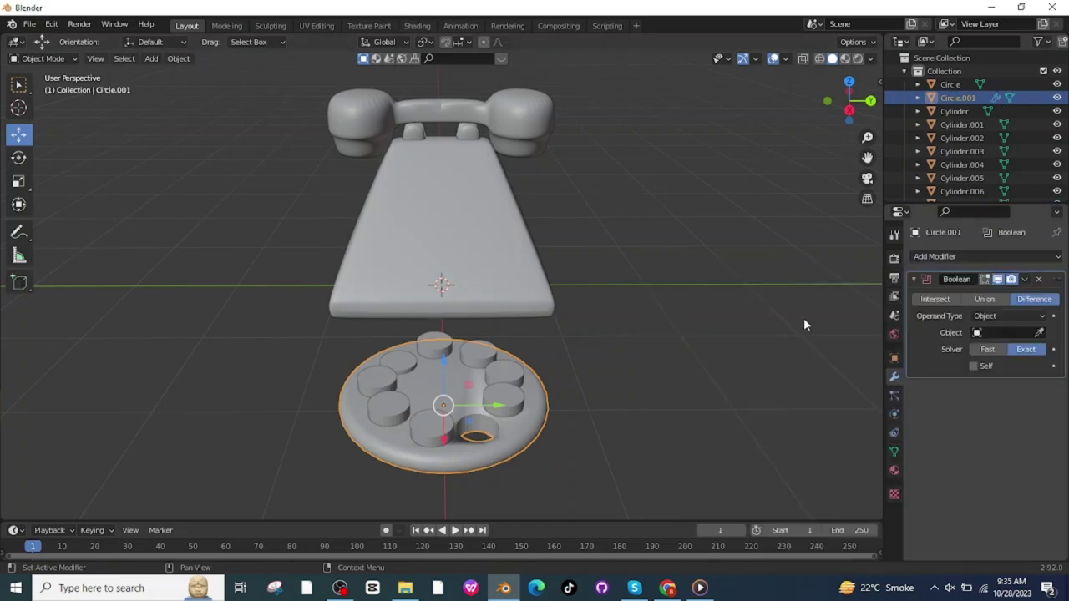
left_click(1039, 334)
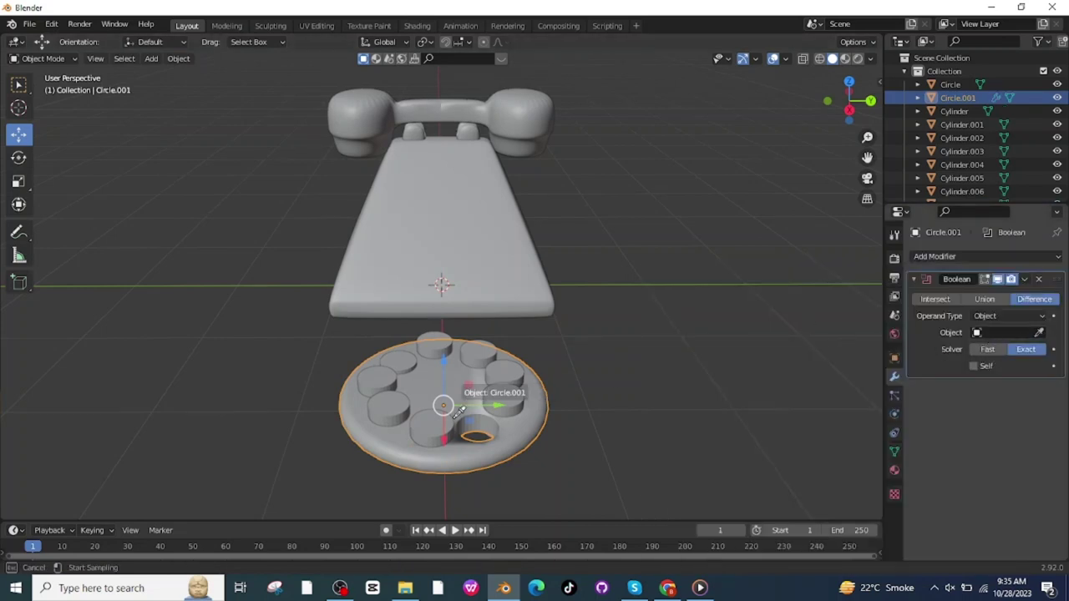
left_click(437, 436)
left_click(1024, 280)
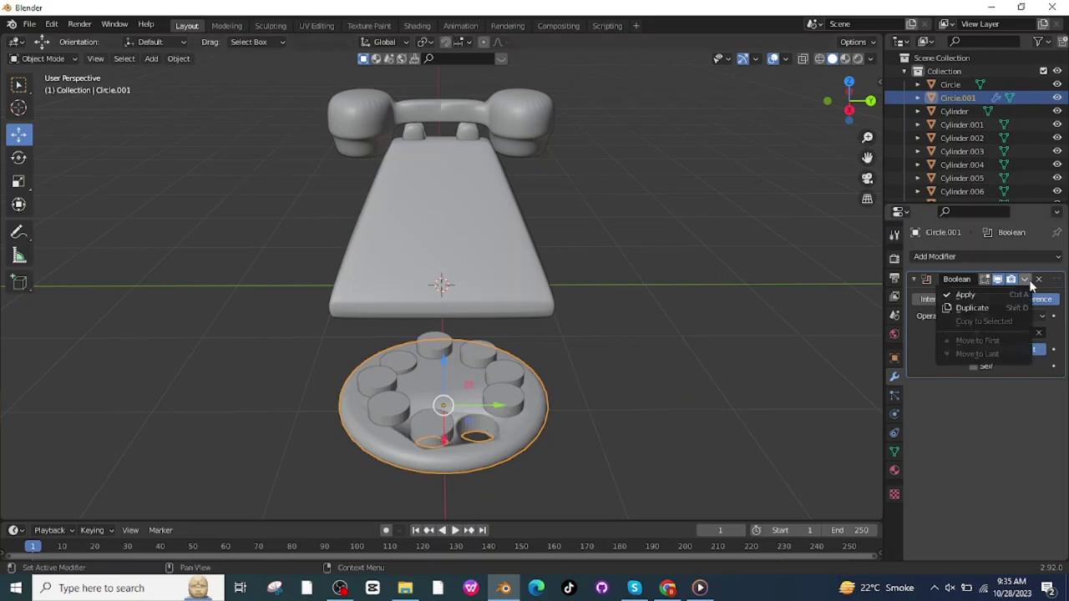
left_click(994, 294)
- Raise the second cutter cylinder out of the disc along Z and delete it
left_click(432, 427)
left_click_drag(443, 234, 449, 186)
left_click(449, 186)
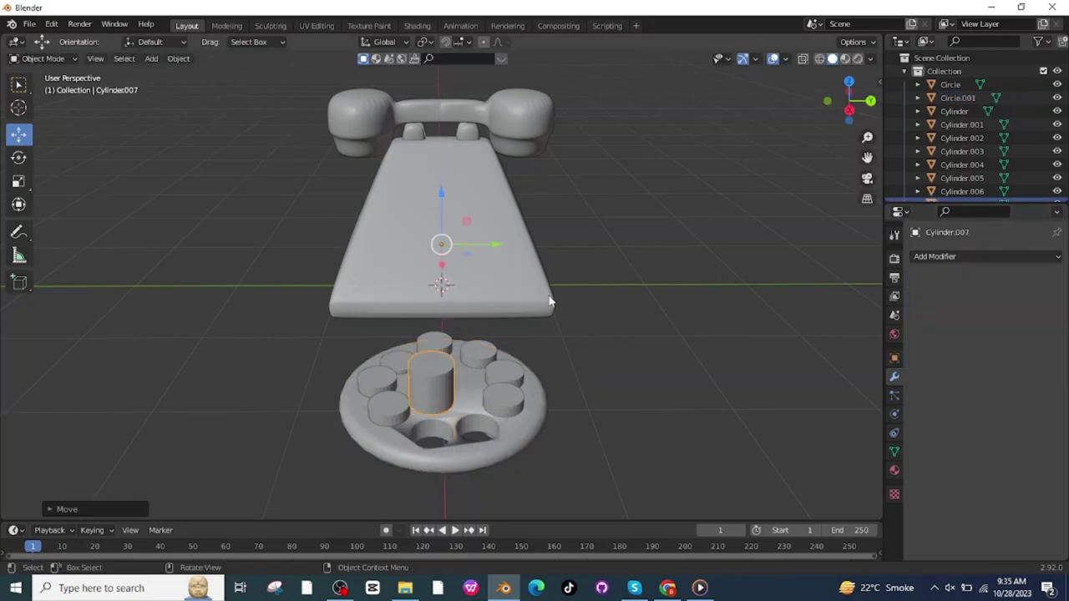
key("Delete")
- Cut the third finger hole with a Boolean Difference using the cylinder beside the second hole, and apply the modifier
left_click(451, 389)
left_click(985, 256)
left_click(778, 321)
left_click(1038, 332)
left_click(389, 407)
left_click(1024, 280)
left_click(994, 294)
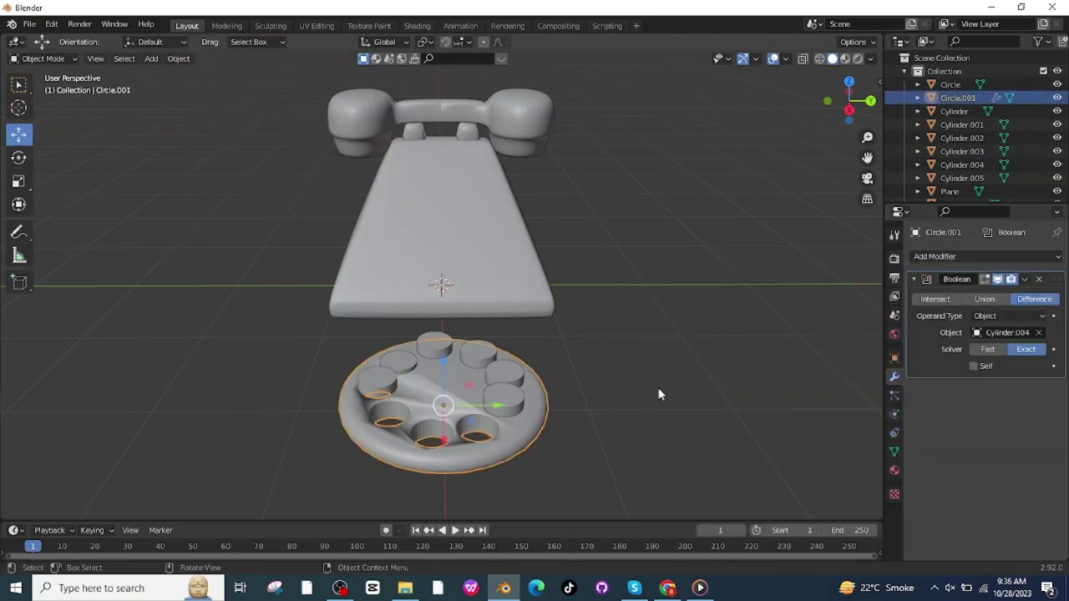
- Delete the used cutter and continue cutting finger holes along the disc's rim with Boolean Difference and the neighbouring cylinders
left_click(377, 382)
key("Delete")
left_click(399, 362)
left_click(534, 376)
left_click(985, 257)
left_click(1039, 333)
- Cut the next finger hole in the disc with a Boolean Difference using Cylinder.001, and apply the modifier
left_click(478, 354)
left_click(151, 59)
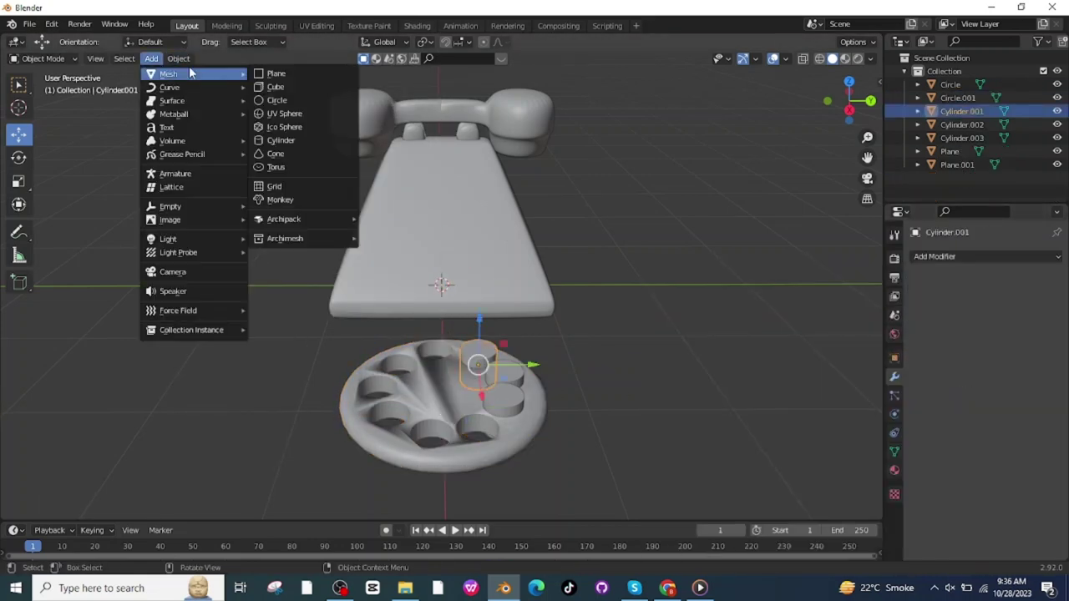
left_click(338, 167)
left_click(451, 451)
left_click(985, 256)
left_click(778, 322)
left_click(1039, 332)
left_click(481, 354)
left_click(1025, 279)
left_click(993, 293)
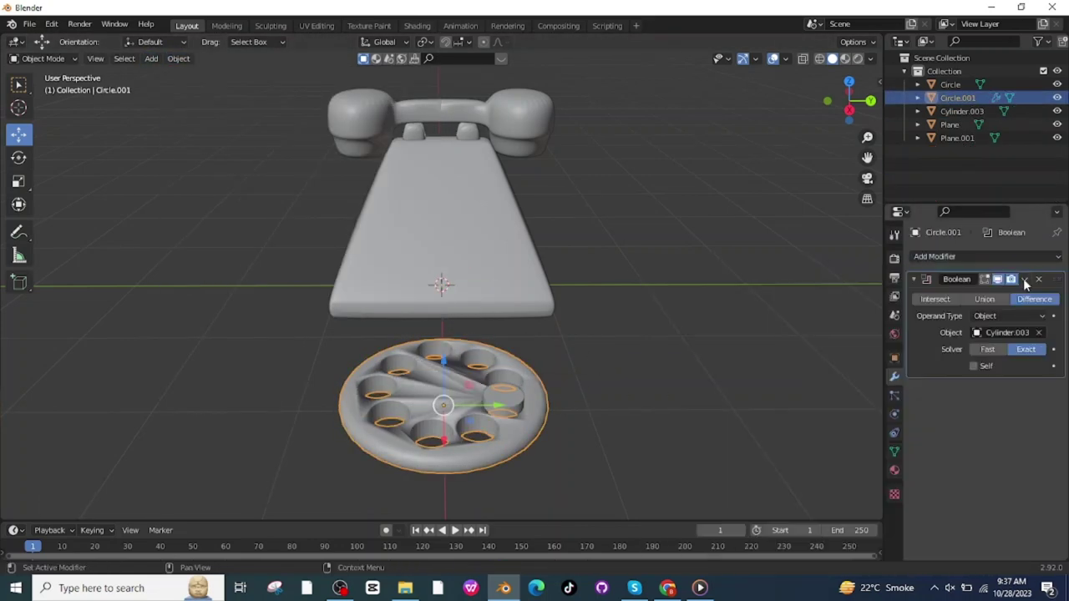
- Apply the Boolean Difference that uses Cylinder.003 to cut the last finger hole, and delete that cutter cylinder
left_click(1025, 280)
left_click(994, 294)
left_click(503, 399)
key("Delete")
middle_click_drag(450, 343, 466, 370)
scroll(466, 370, "down", 4)
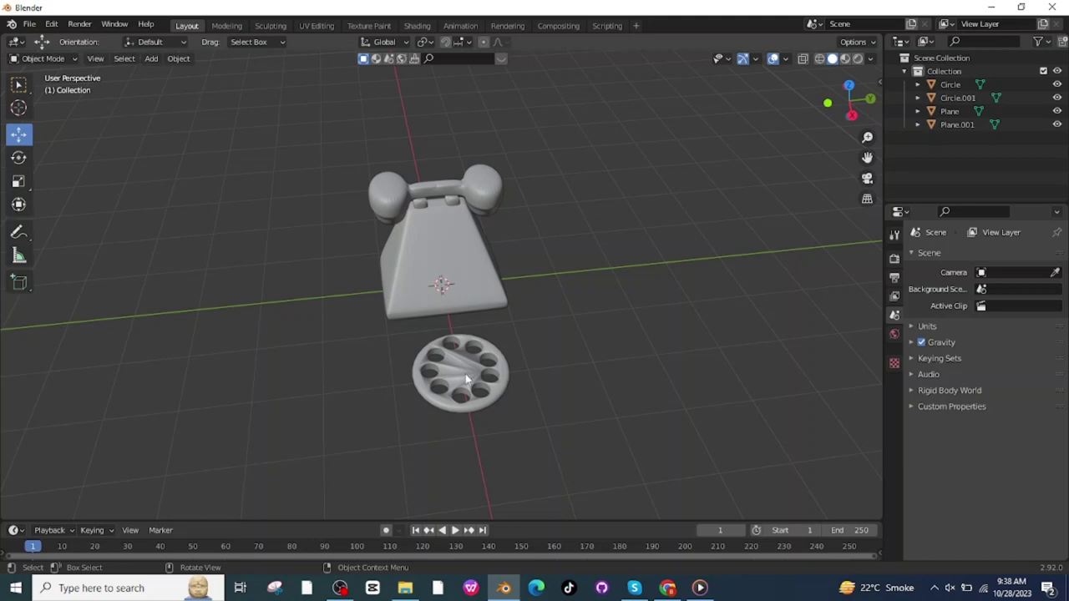
- Apply Shade Smooth to the dial disc and move it over to the telephone body
left_click(466, 377)
right_click(475, 383)
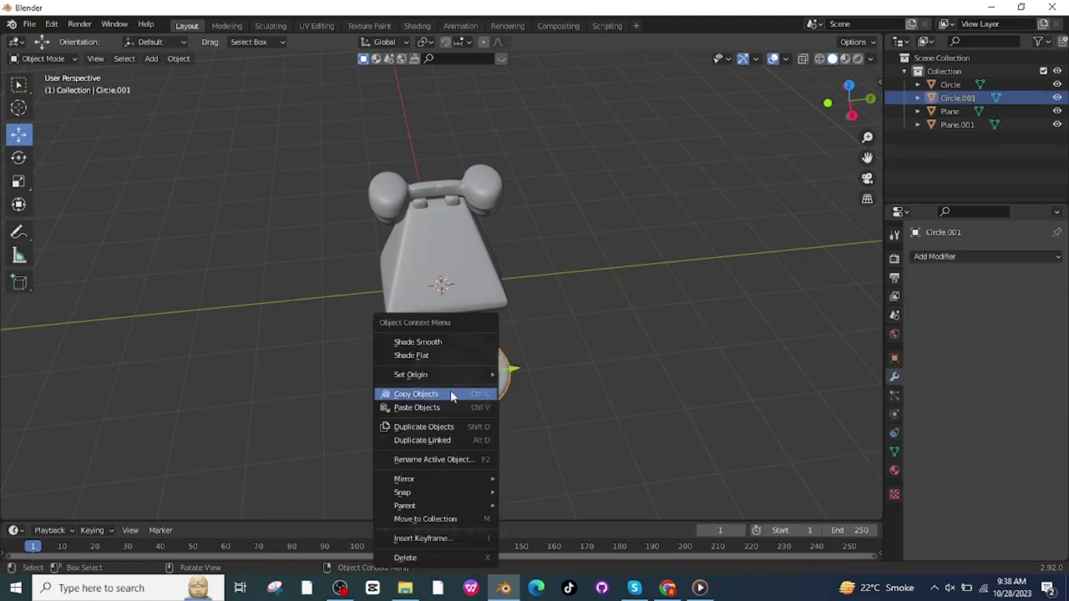
left_click(434, 342)
middle_click_drag(592, 387, 601, 351)
key("g")
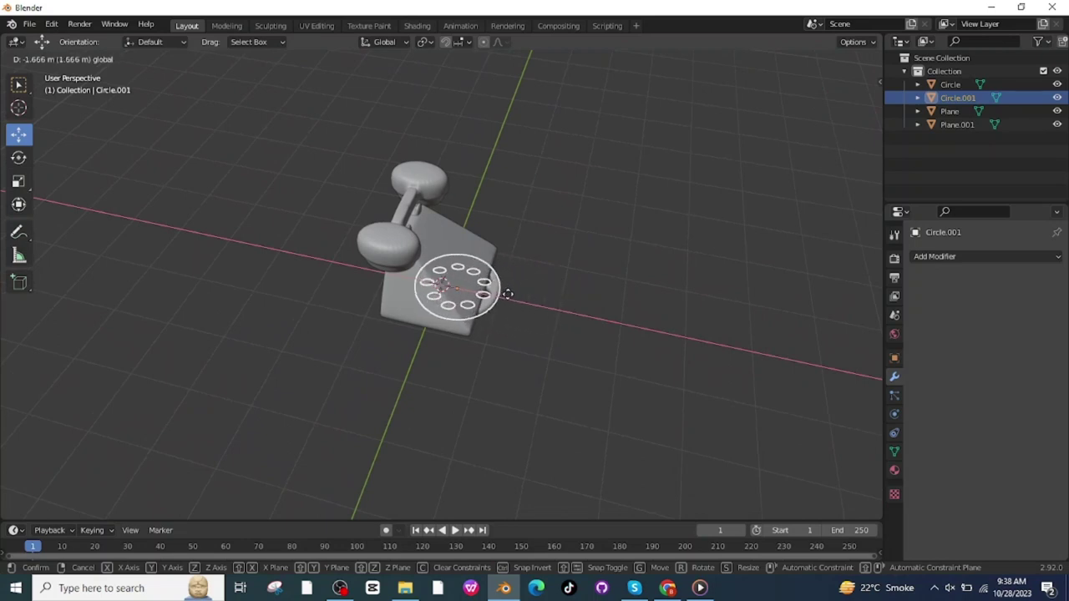
left_click(501, 267)
- Rotate the dial disc so it tilts to match the slope of the telephone body's front face
left_click(18, 158)
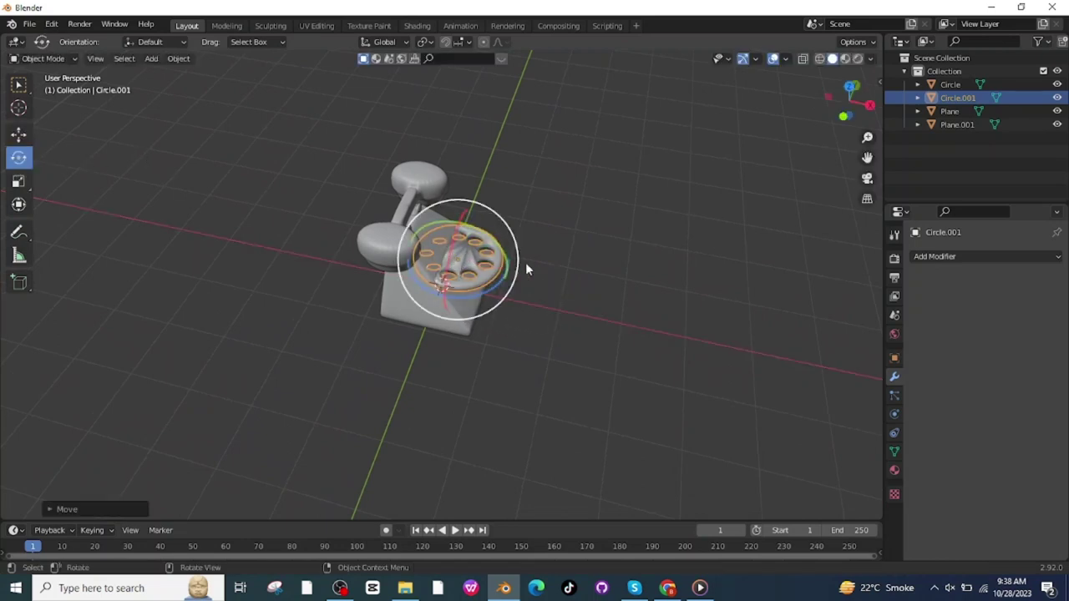
left_click_drag(506, 258, 520, 295)
middle_click_drag(520, 296, 511, 209)
left_click_drag(505, 255, 502, 259)
middle_click_drag(751, 225, 710, 225)
- Move the dial disc so it sits flush against the sloped front face, centred below the handset rests
left_click(18, 135)
left_click(580, 315)
left_click(472, 246)
scroll(489, 234, "up", 6)
left_click_drag(489, 105, 490, 134)
middle_click_drag(618, 137, 668, 204)
key("g")
left_click_drag(350, 206, 377, 203)
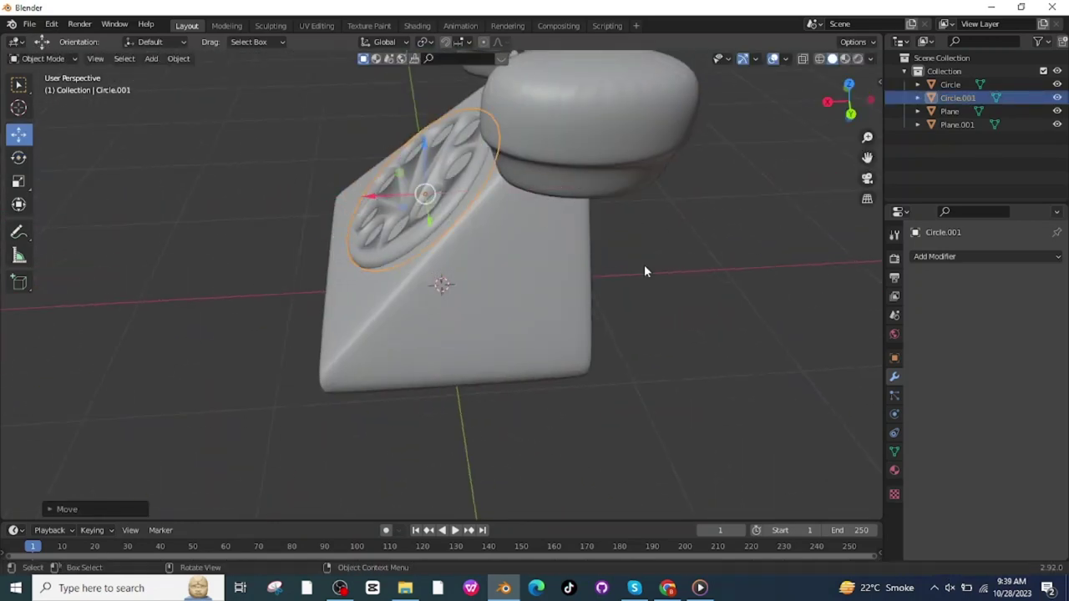
left_click(644, 266)
middle_click_drag(643, 267, 276, 326)
scroll(376, 203, "down", 4)
- Create a new material on the handset with Metallic 1.000 and a near-black base color of value 0.020
left_click(376, 203)
left_click(751, 334)
middle_click_drag(751, 334, 616, 249)
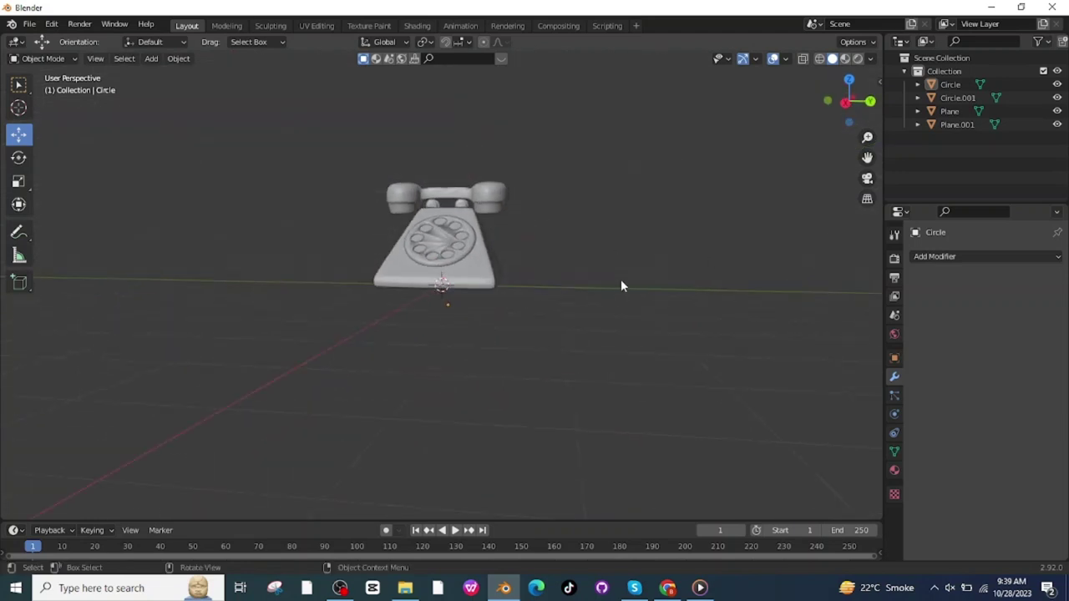
middle_click_drag(621, 286, 649, 252)
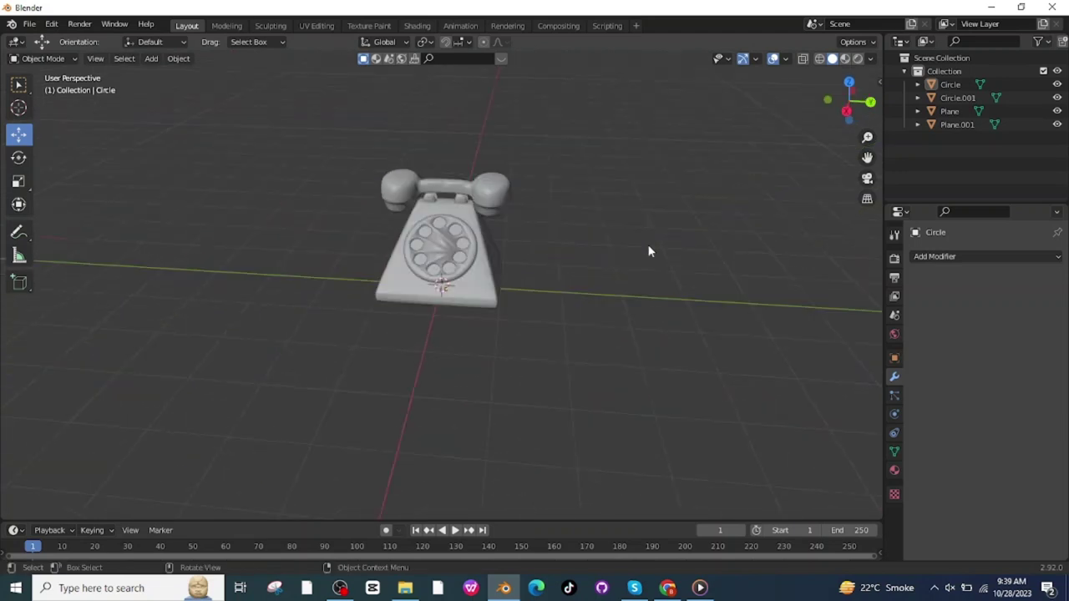
middle_click_drag(649, 251, 635, 260)
left_click(894, 471)
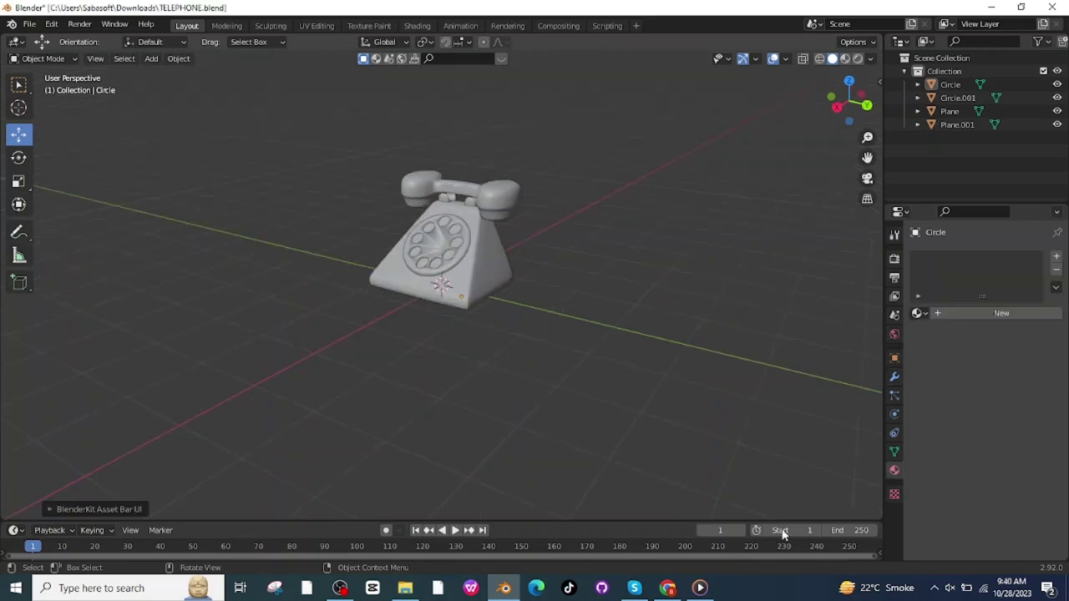
left_click(998, 311)
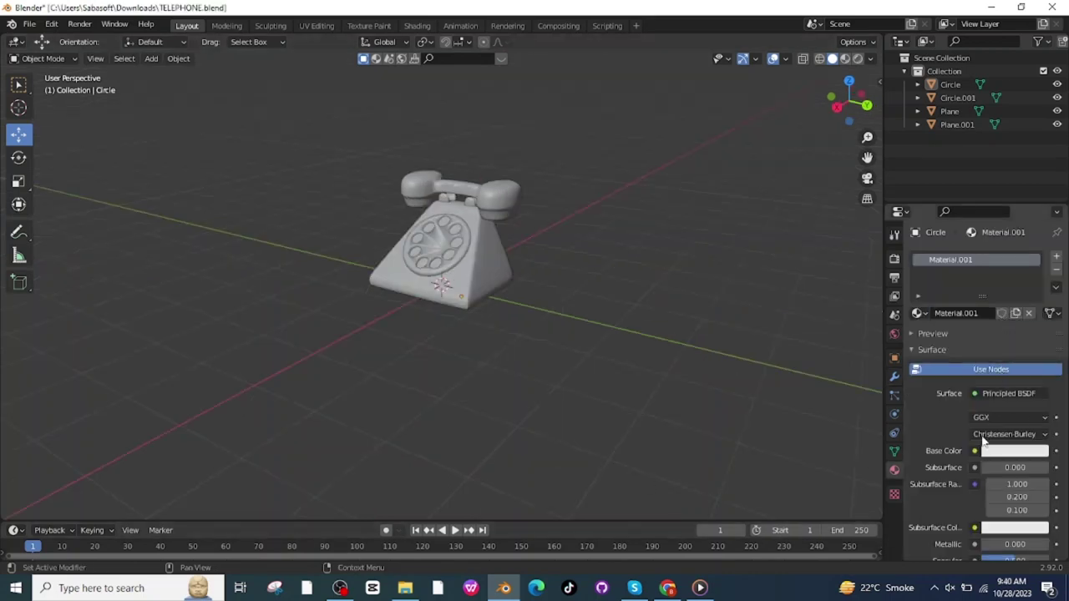
scroll(1016, 498, "down", 2)
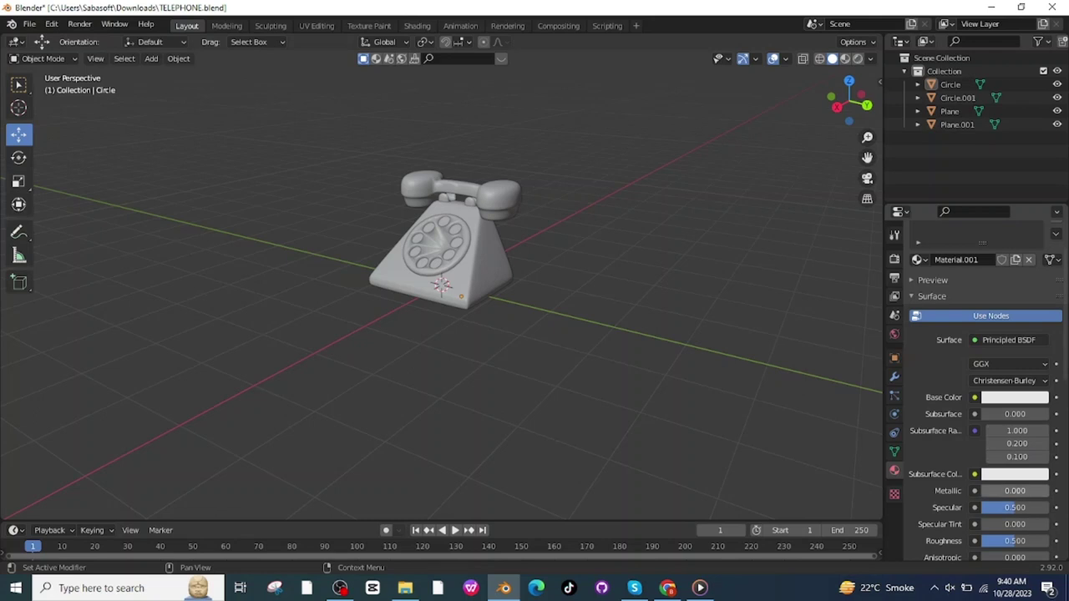
left_click(1016, 490)
key("Return")
left_click(1005, 399)
left_click_drag(1039, 284, 1039, 290)
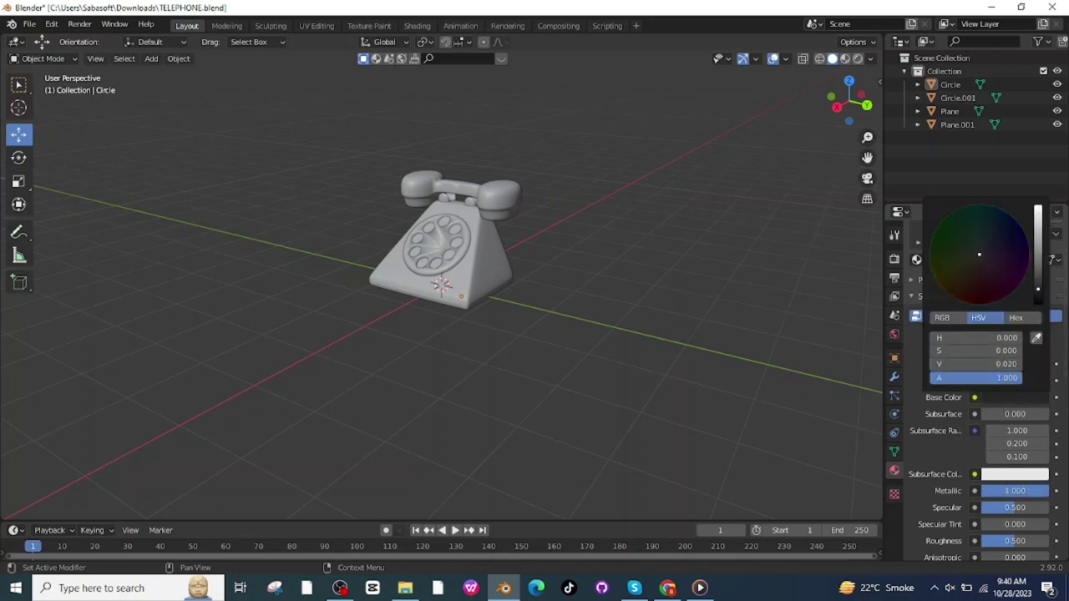
- Add a second material slot to the handset and create a new material in it with a mid-grey base color and Metallic 1.000
scroll(1044, 281, "up", 2)
left_click(1057, 258)
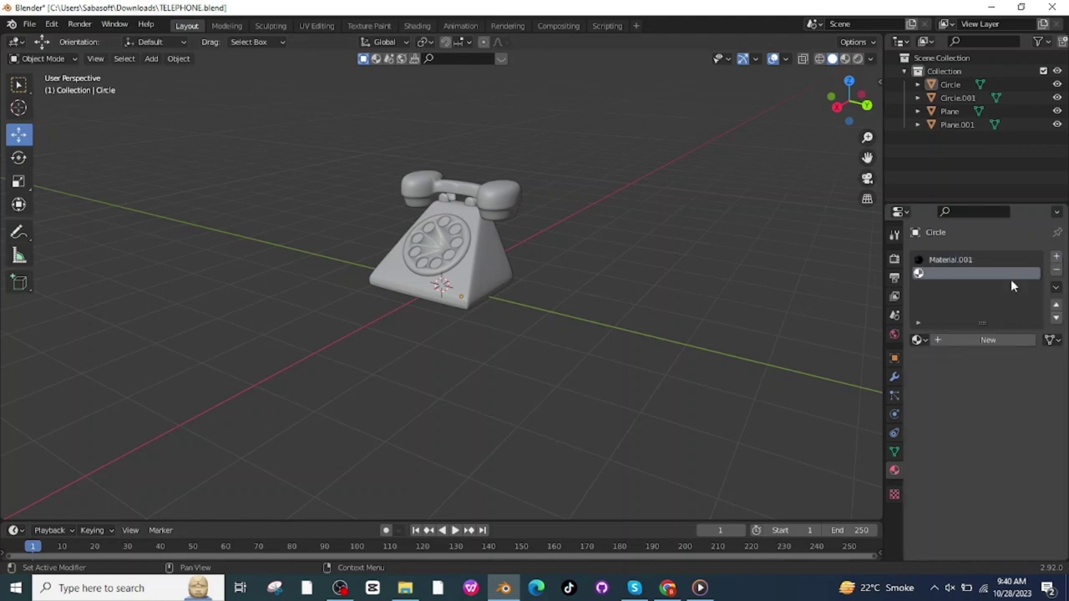
left_click(981, 349)
left_click(1039, 344)
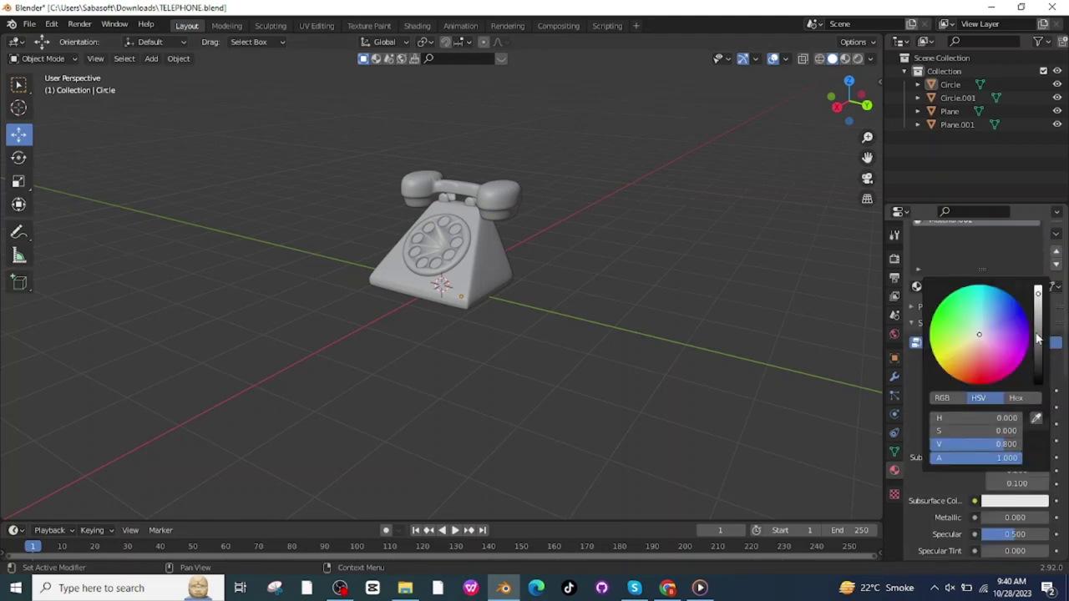
left_click(1038, 338)
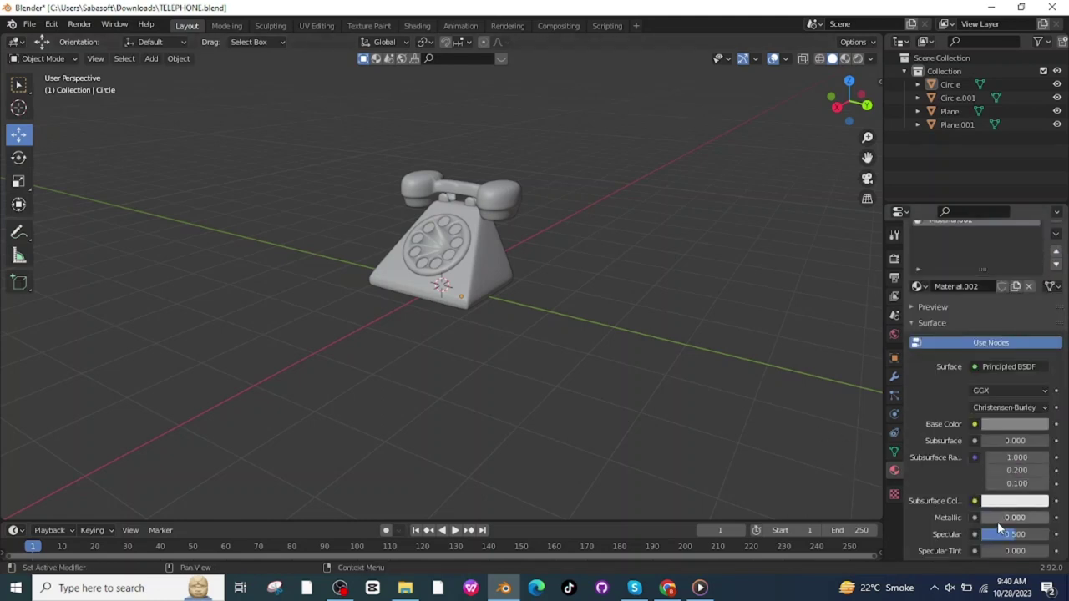
- Give the telephone body a material slot and assign the black Material.001 to it
left_click(480, 265)
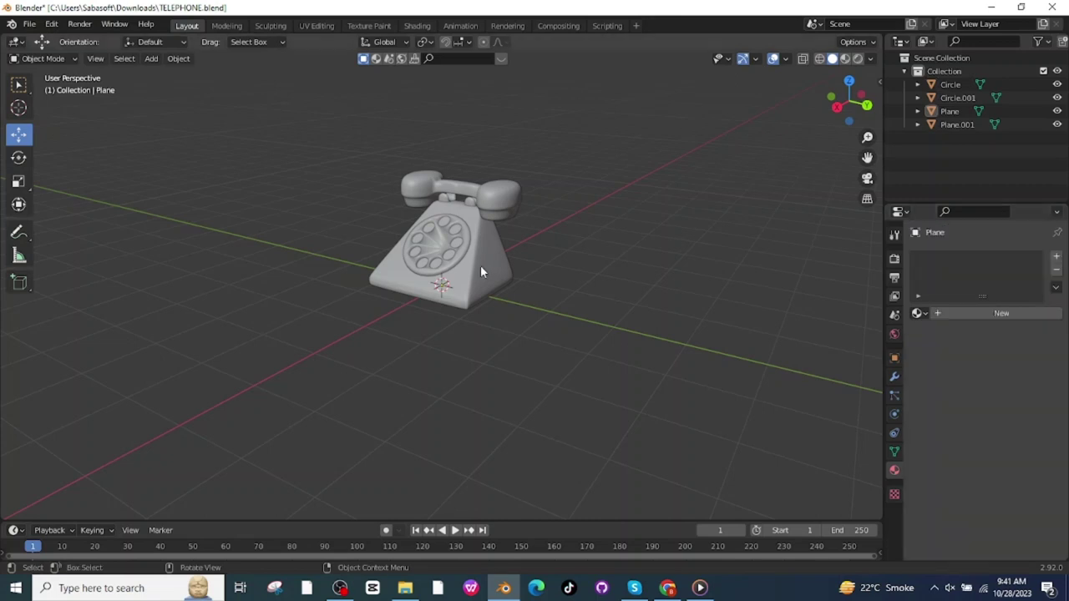
left_click(998, 312)
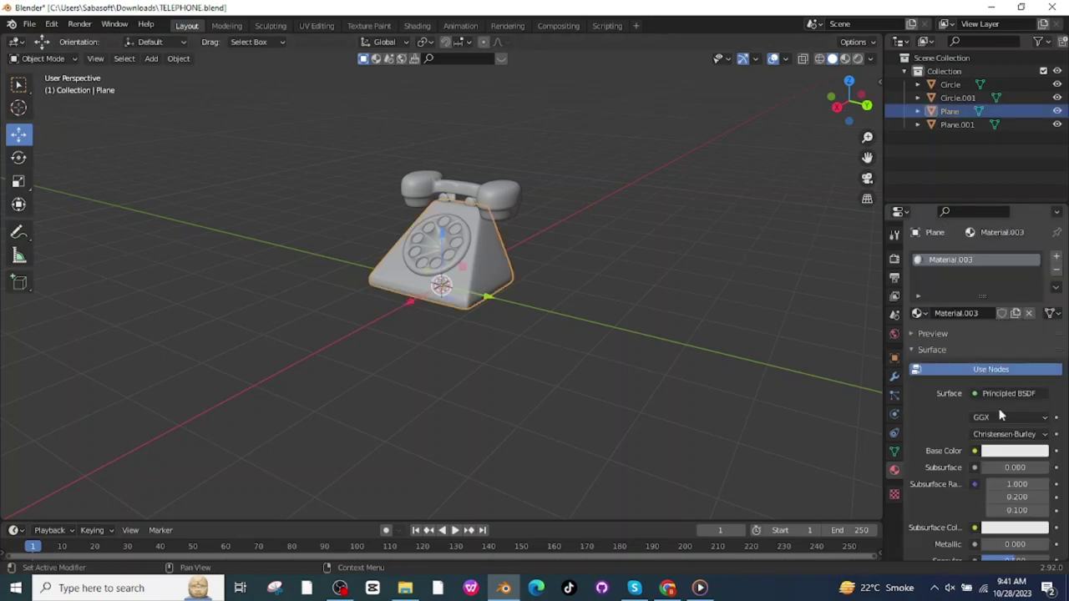
left_click(919, 313)
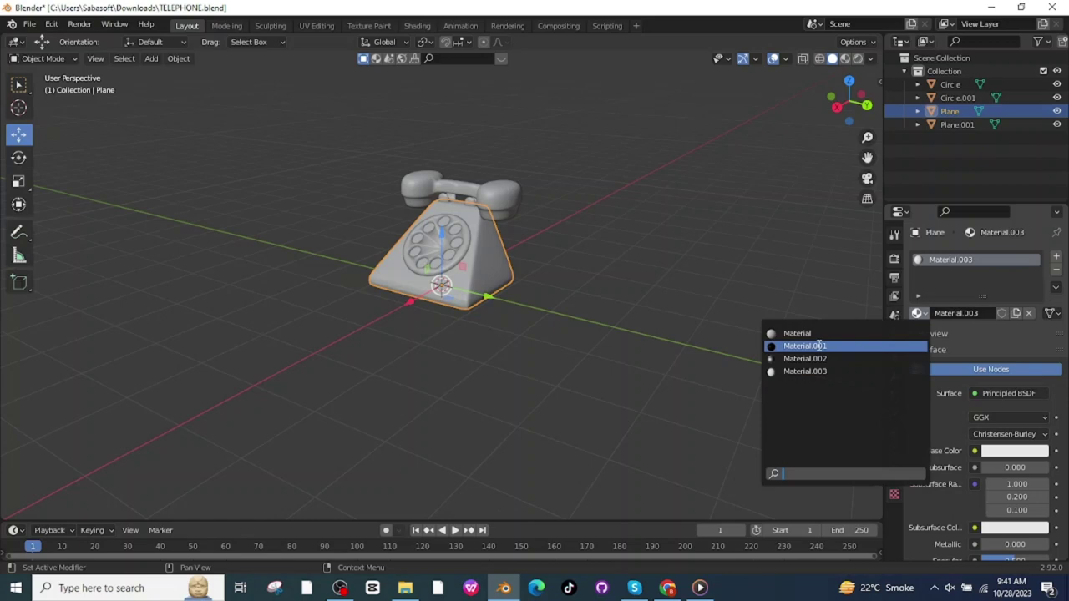
left_click(819, 345)
- Give the dial disc a material slot and assign the grey metallic Material.002 to it
left_click(451, 255)
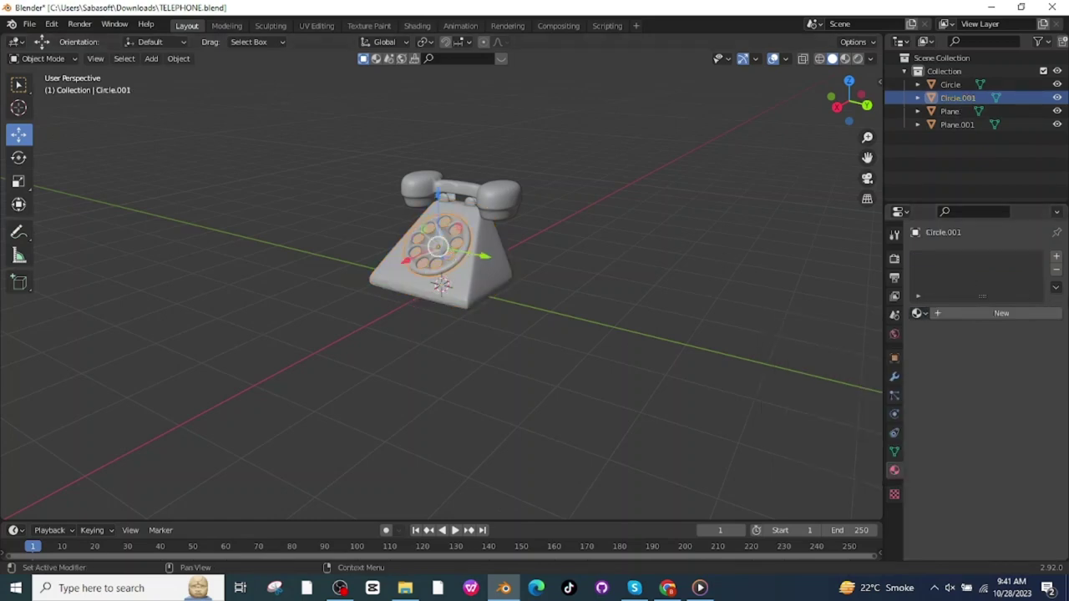
left_click(1012, 312)
left_click(918, 313)
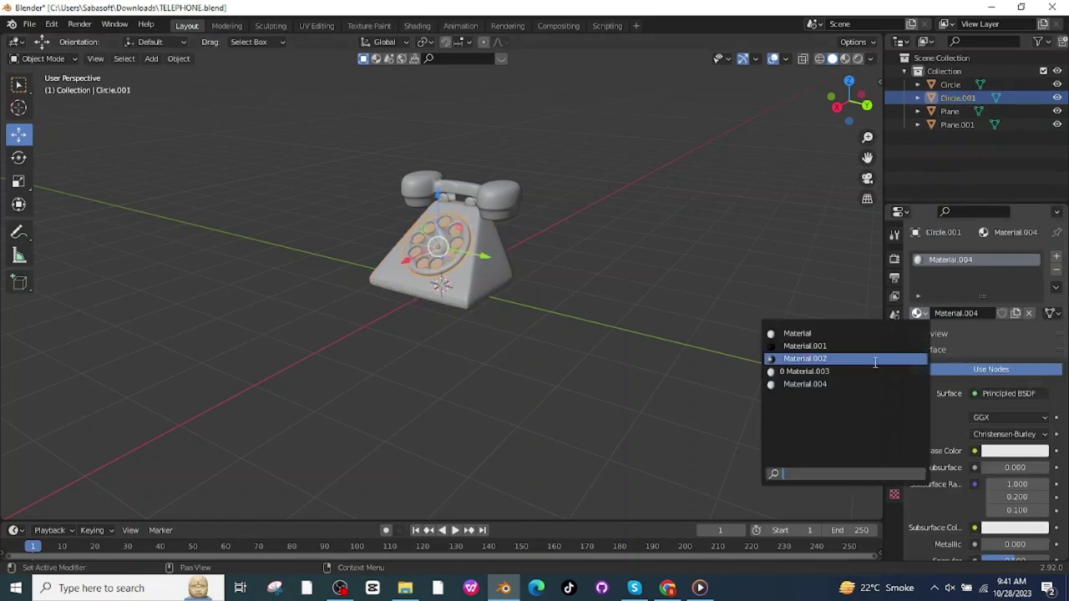
left_click(809, 356)
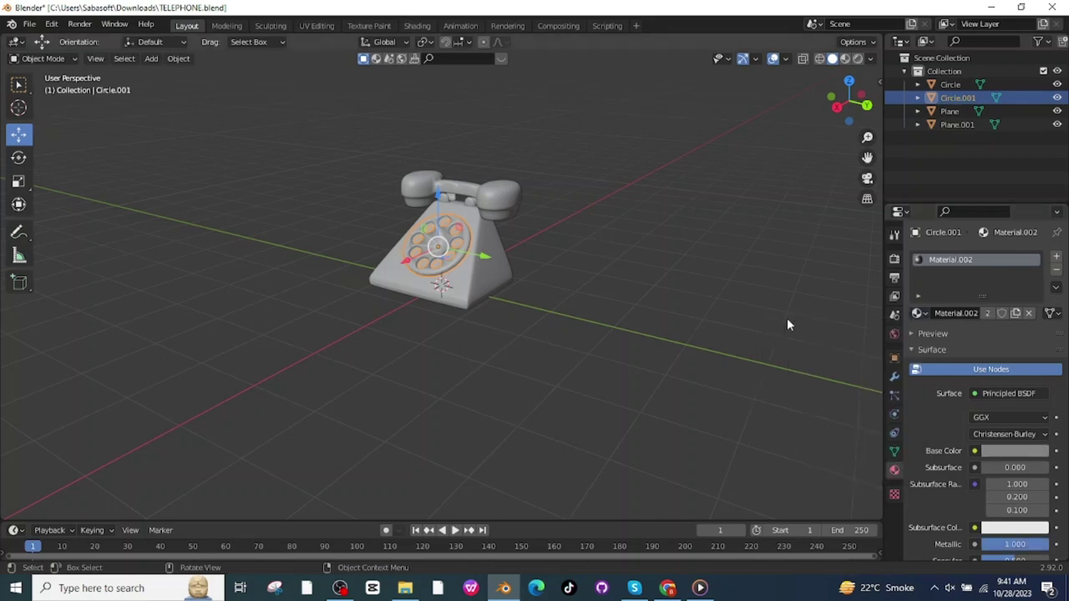
- Give the handset rests a material slot and assign the grey Material.002 to it
left_click(472, 203)
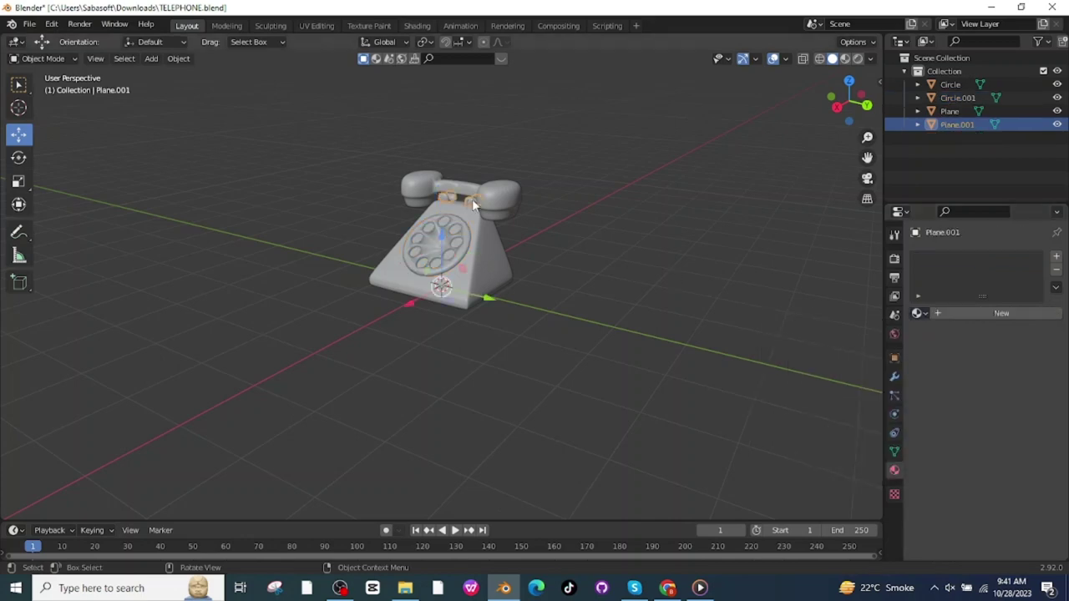
left_click(1015, 312)
left_click(925, 313)
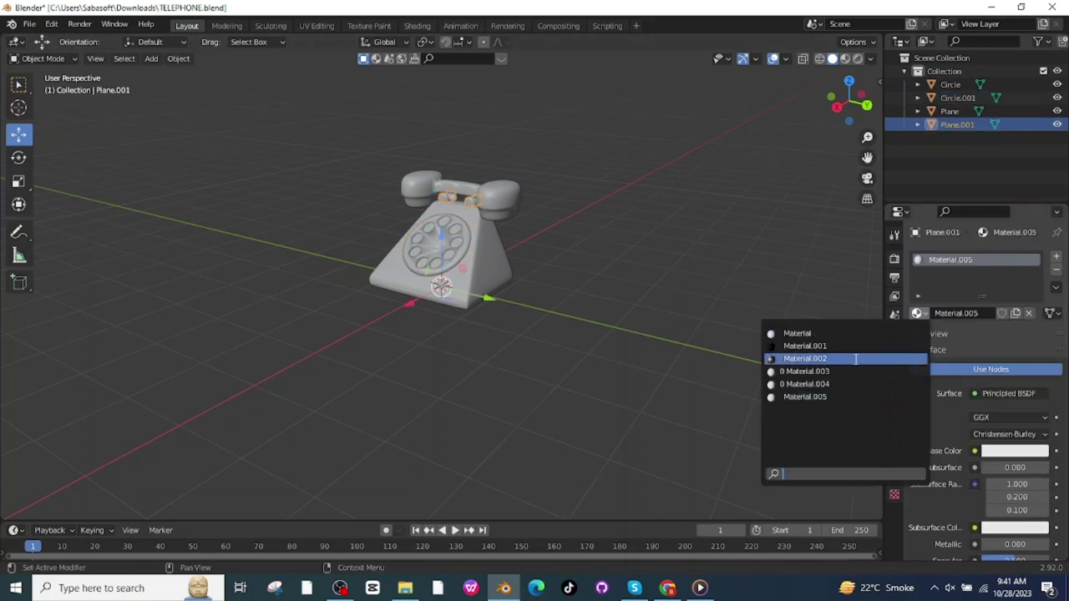
left_click(807, 358)
- Add a third material slot to the handset and assign Material.001 to it
left_click(496, 203)
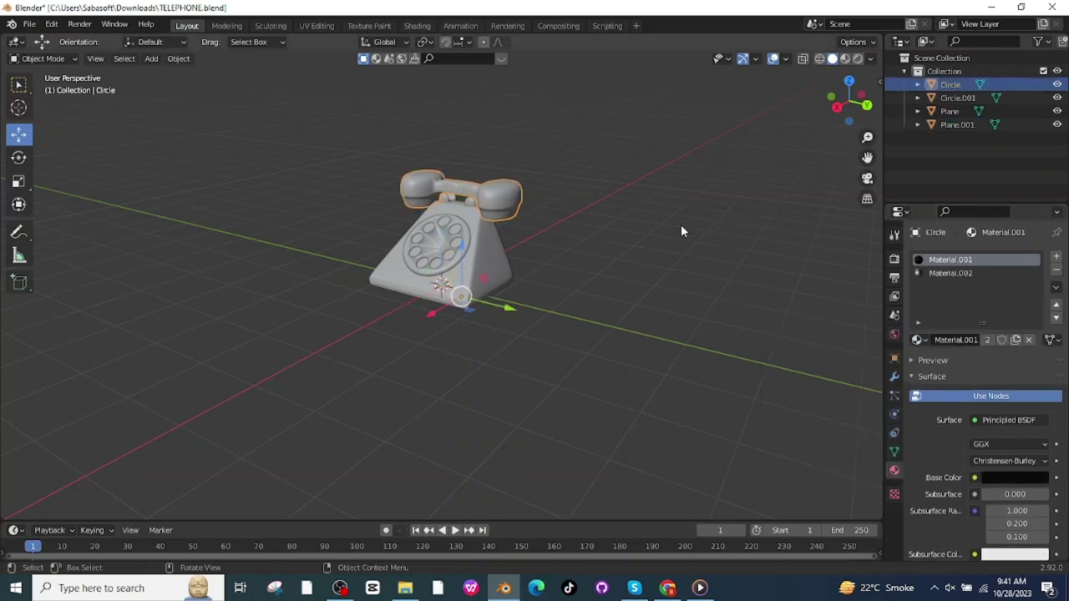
left_click(1056, 257)
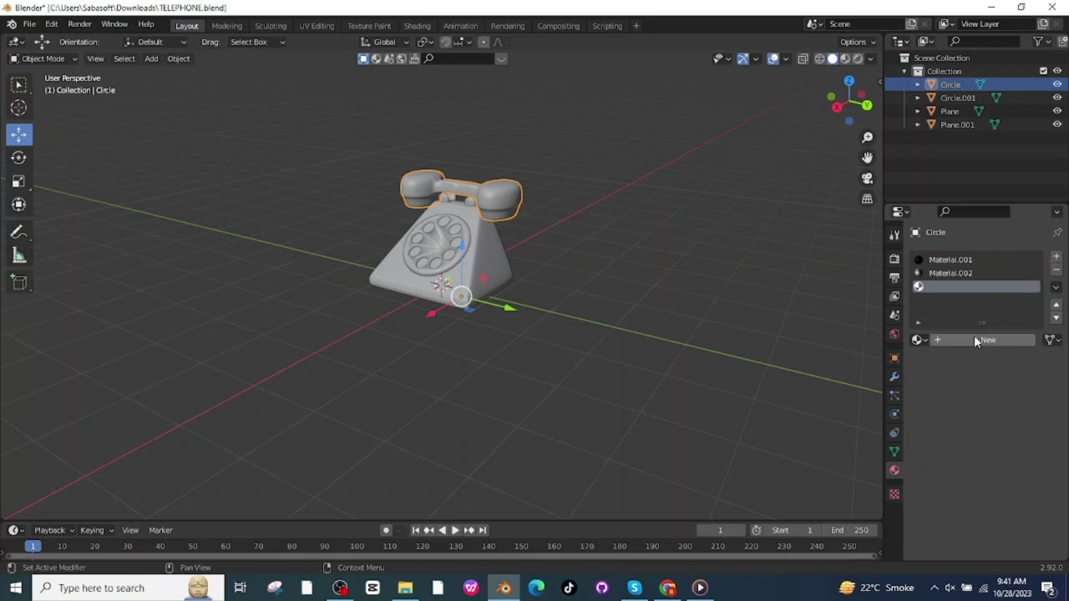
left_click(919, 340)
left_click(855, 374)
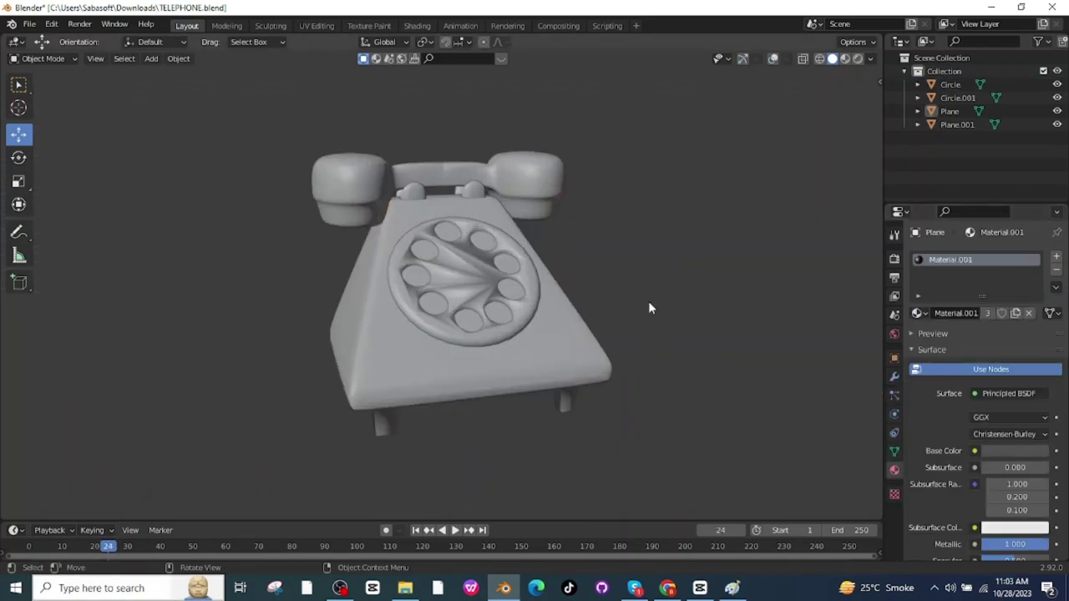
- Switch the viewport to Material Preview shading to examine the telephone's materials
mouse_move(662, 332)
middle_mouse_down()
mouse_move(562, 323)
mouse_move(500, 262)
mouse_move(498, 215)
mouse_move(575, 213)
mouse_move(676, 284)
mouse_move(588, 374)
mouse_move(317, 342)
mouse_move(530, 337)
mouse_move(711, 314)
mouse_move(683, 294)
mouse_move(401, 353)
mouse_move(517, 341)
mouse_move(709, 373)
middle_mouse_up()
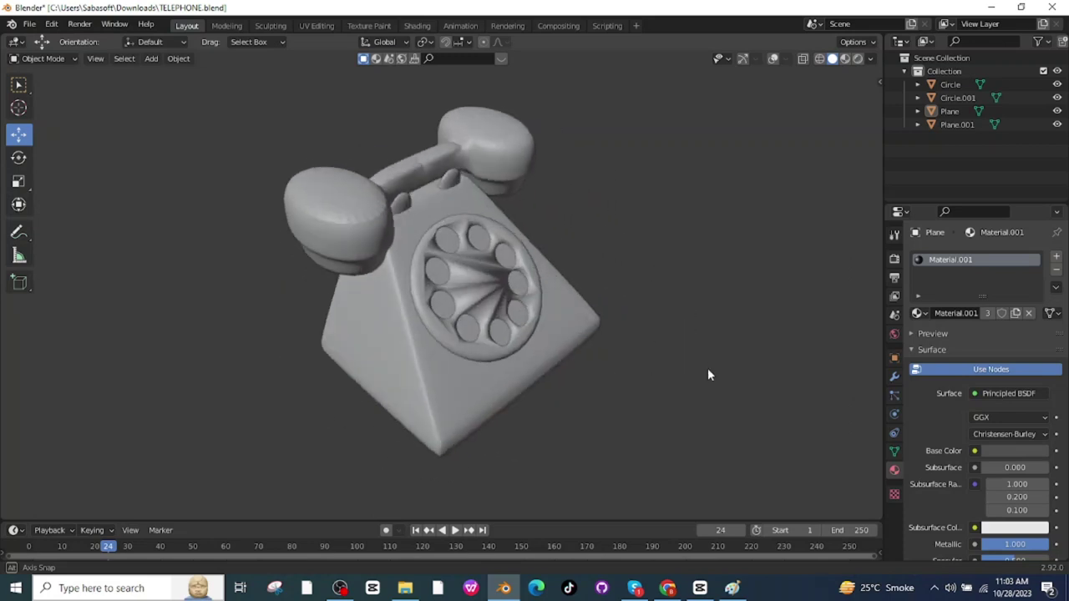
left_click(844, 58)
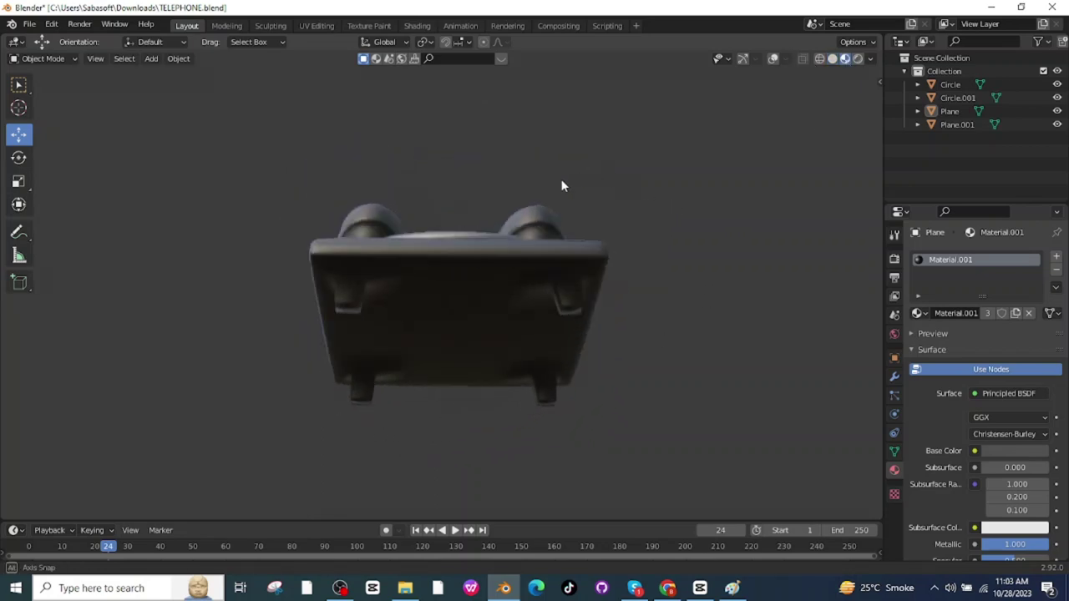